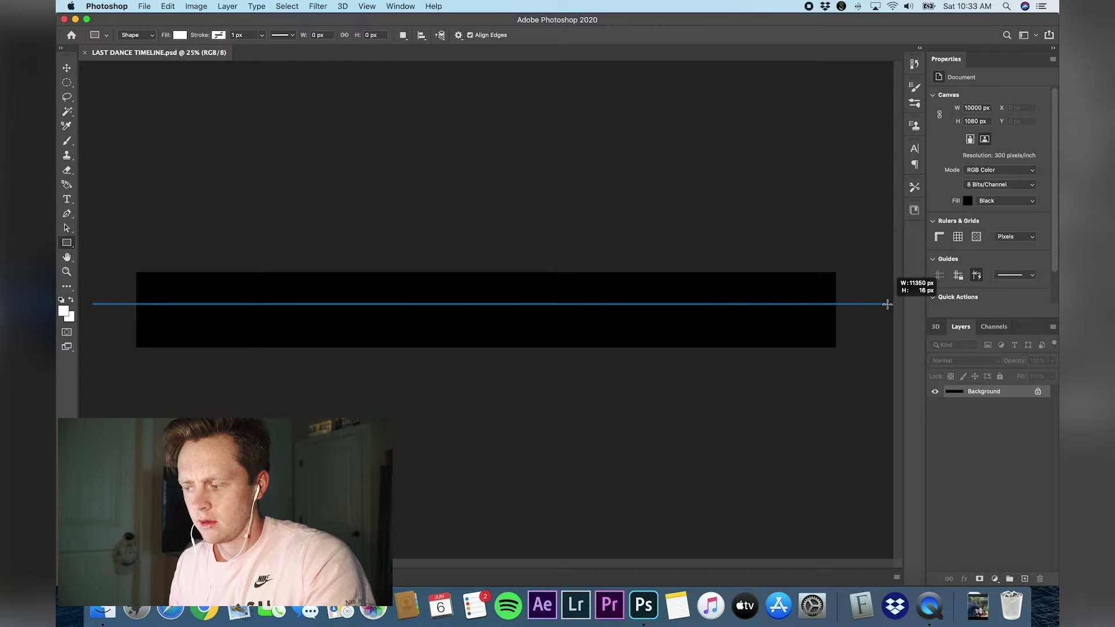
# - Move the white horizontal bar down to the vertical centre of the black canvas, with its centre at Y 540 px
pyautogui.scroll(10, 750, 313)
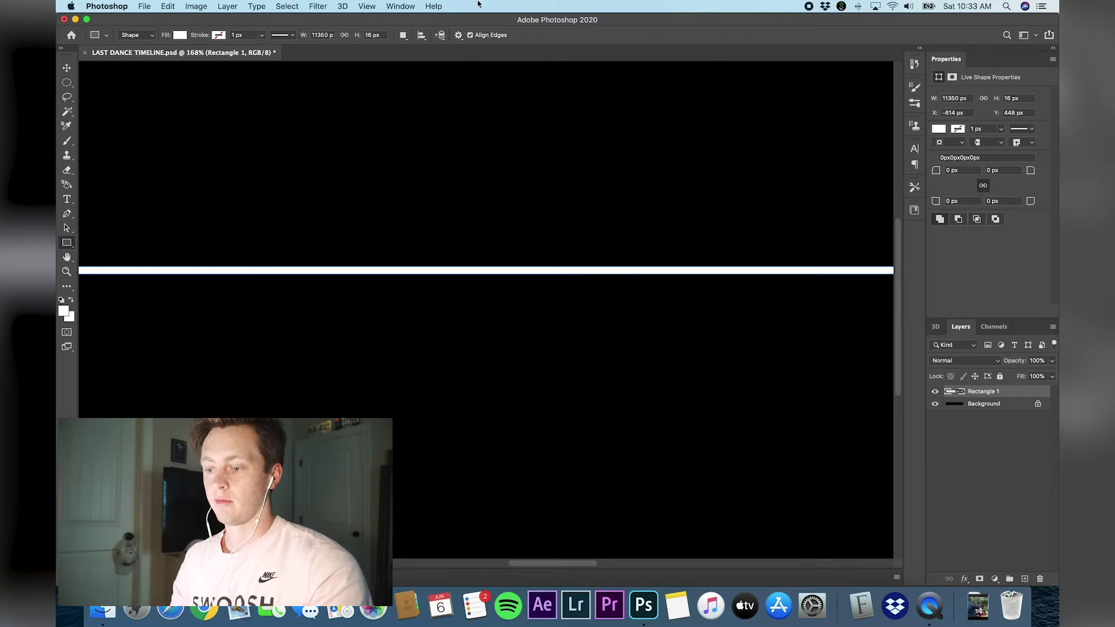
pyautogui.hotkey('ctrl', 't')
pyautogui.moveTo(546, 271); pyautogui.dragTo(548, 315)
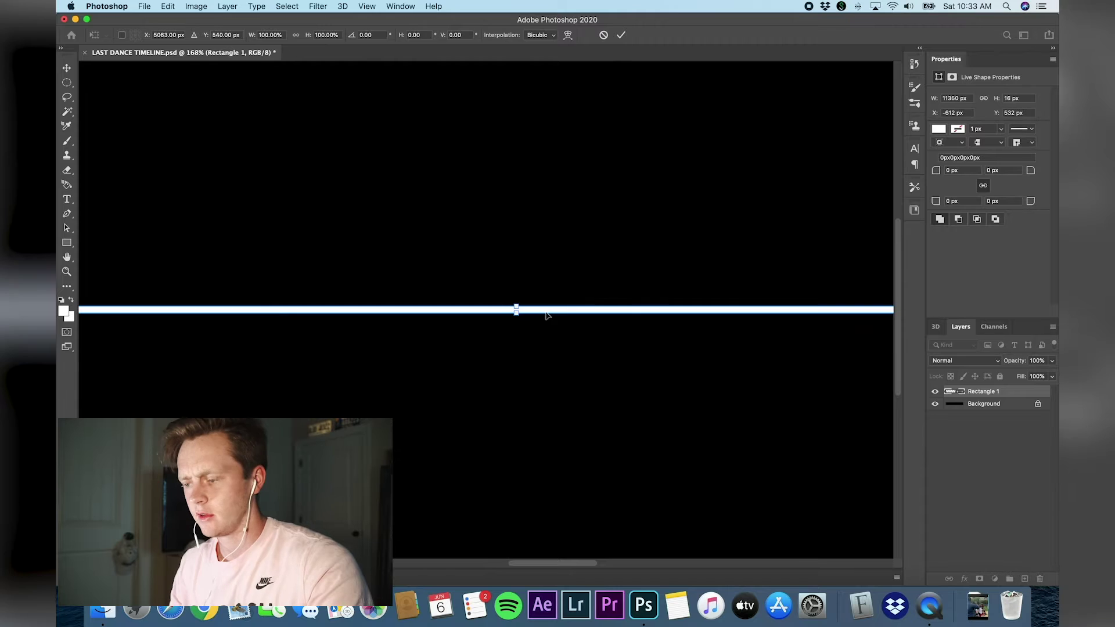
pyautogui.scroll(-5, 546, 315)
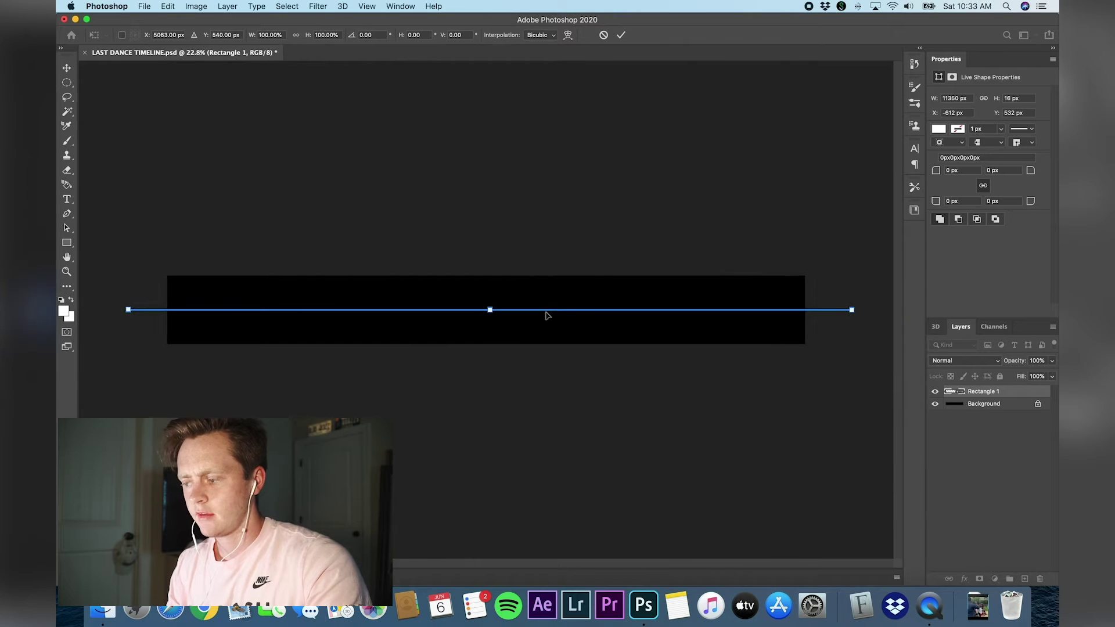
pyautogui.scroll(5, 546, 316)
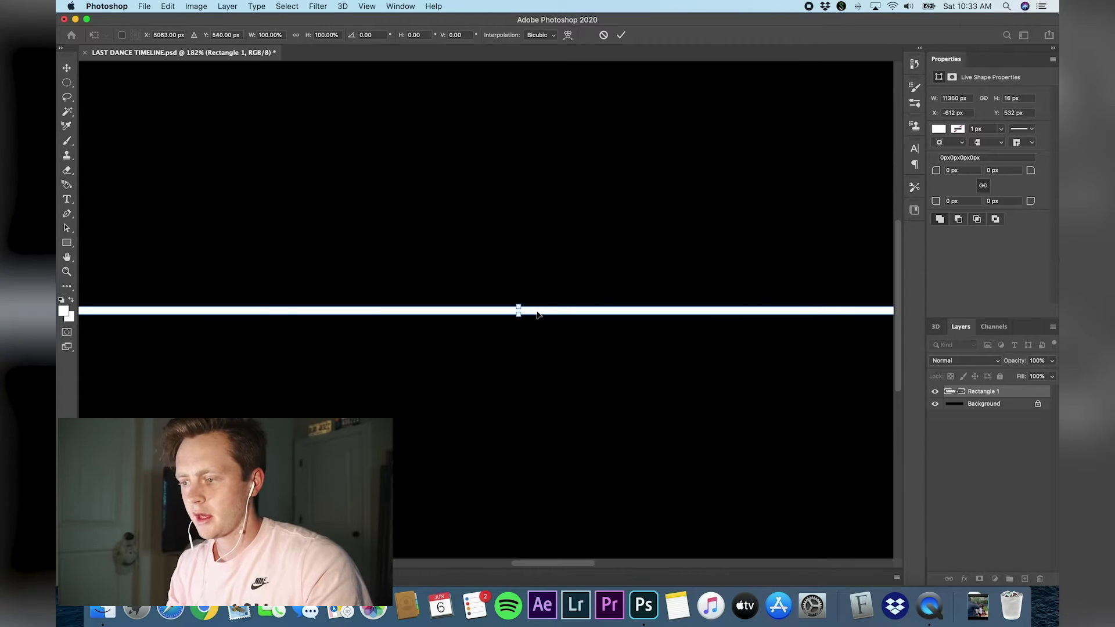
# - Reduce the horizontal bar's thickness to about 13 px and keep it centred on the canvas
pyautogui.scroll(-1, 538, 315)
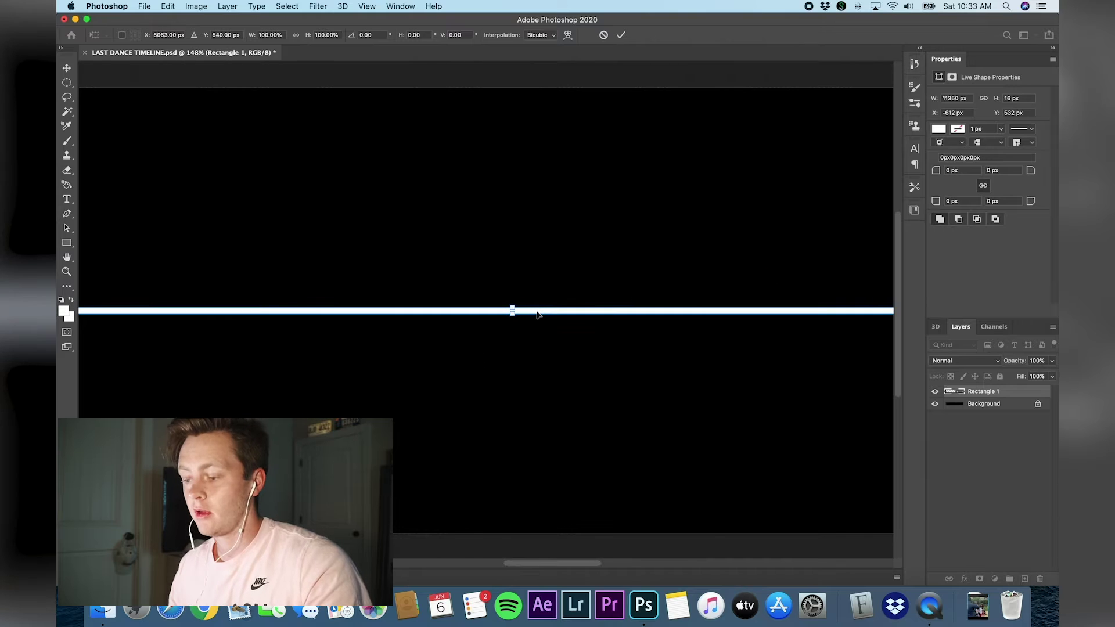
pyautogui.moveTo(512, 307); pyautogui.dragTo(512, 310)
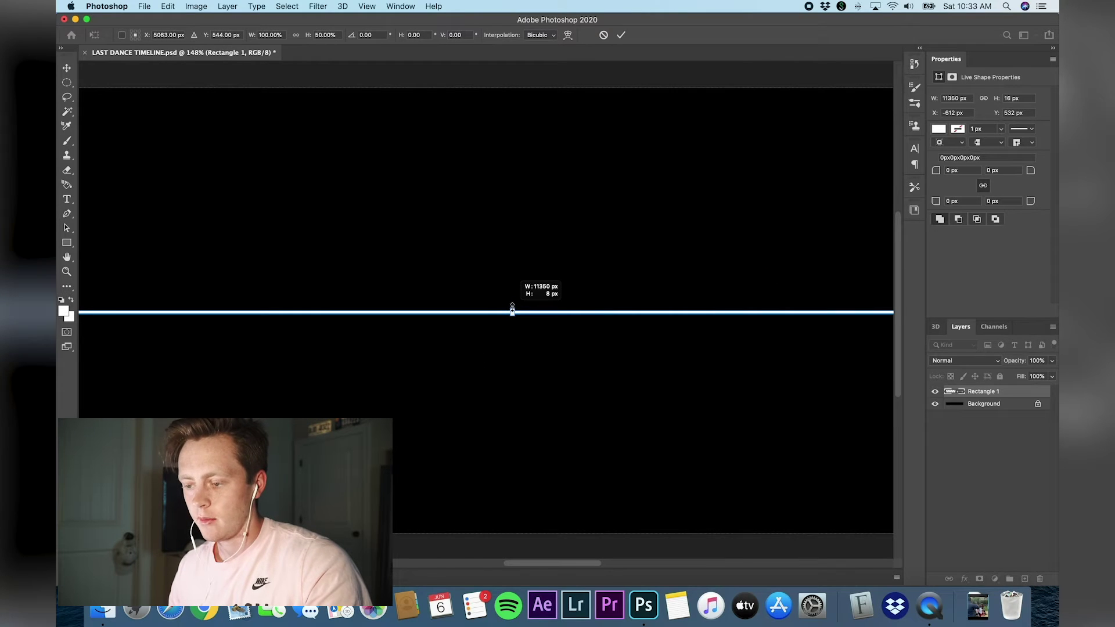
pyautogui.scroll(3, 561, 312)
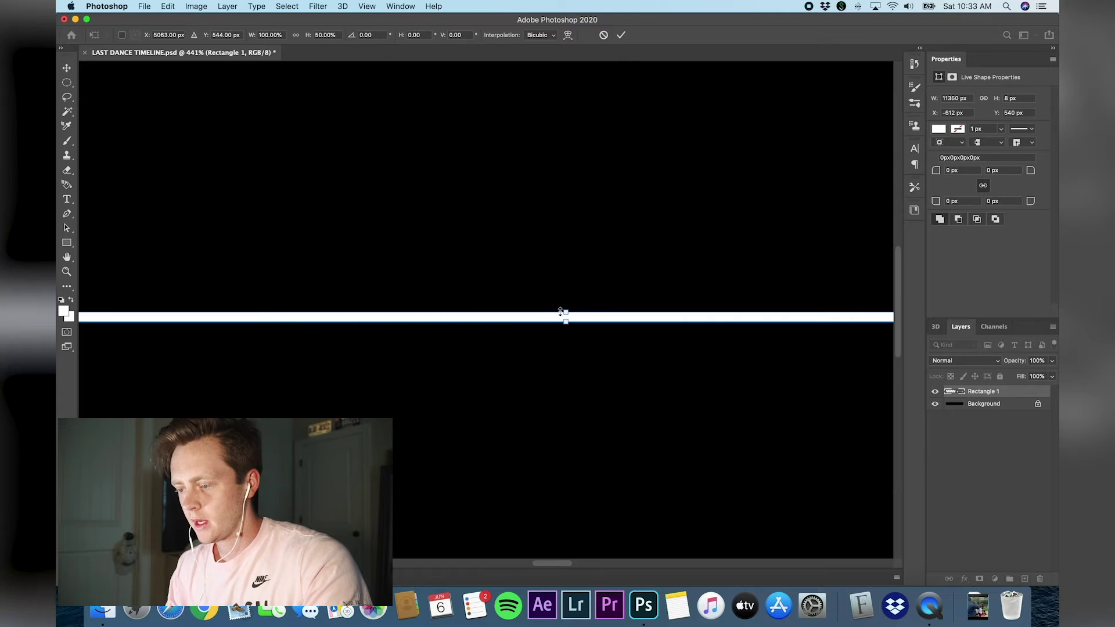
pyautogui.moveTo(568, 308); pyautogui.dragTo(567, 302)
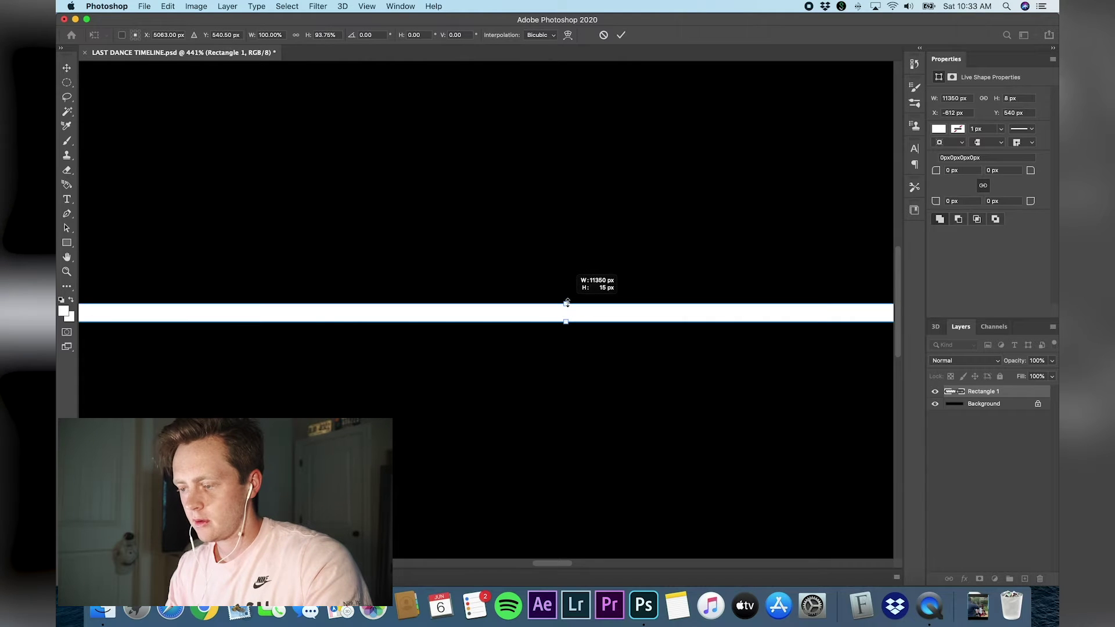
pyautogui.scroll(-3, 567, 303)
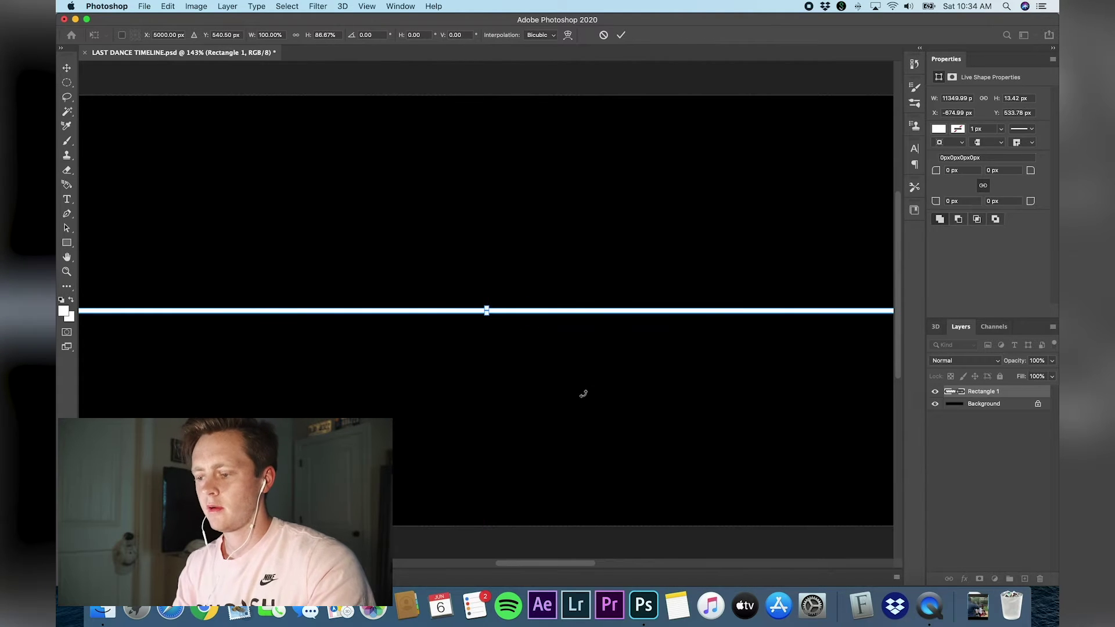
pyautogui.scroll(-5, 584, 394)
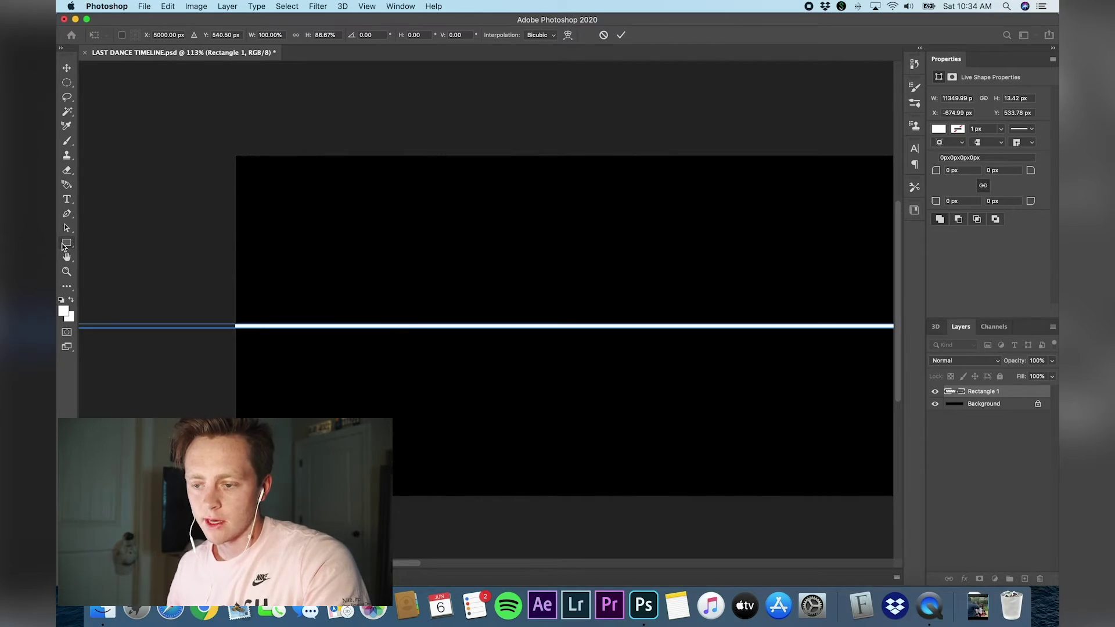
pyautogui.press('Return')
# - Draw a thin white vertical tick across the bar near its left end and resize it to about 8 by 142 px
pyautogui.moveTo(303, 309); pyautogui.dragTo(304, 350)
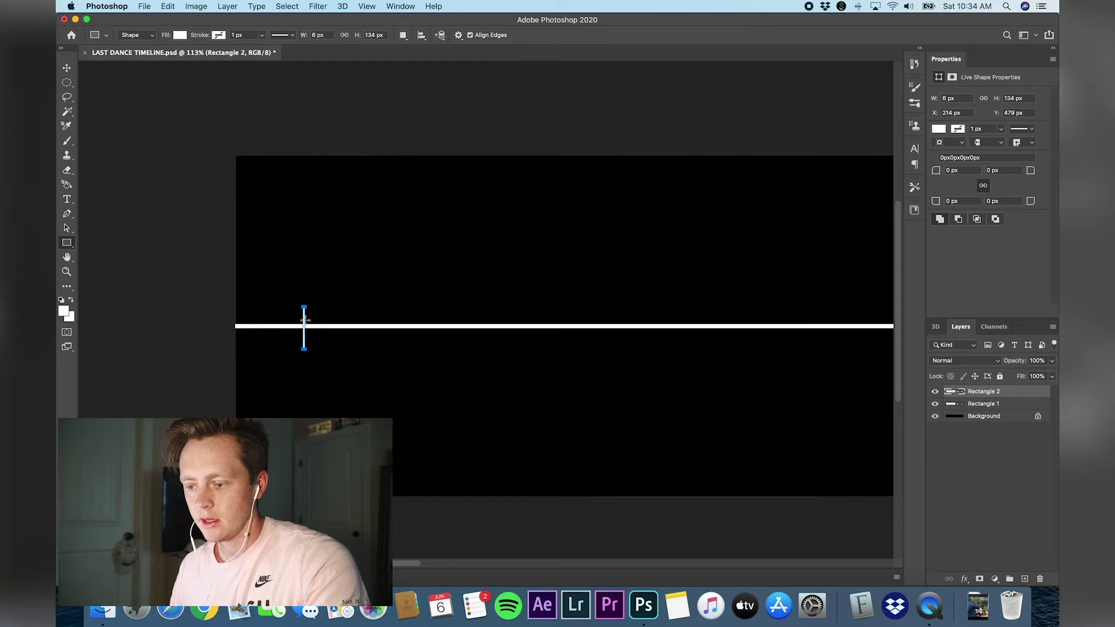
pyautogui.scroll(3, 304, 319)
pyautogui.press('super+t')
pyautogui.moveTo(243, 298); pyautogui.dragTo(243, 313)
pyautogui.scroll(-3, 480, 308)
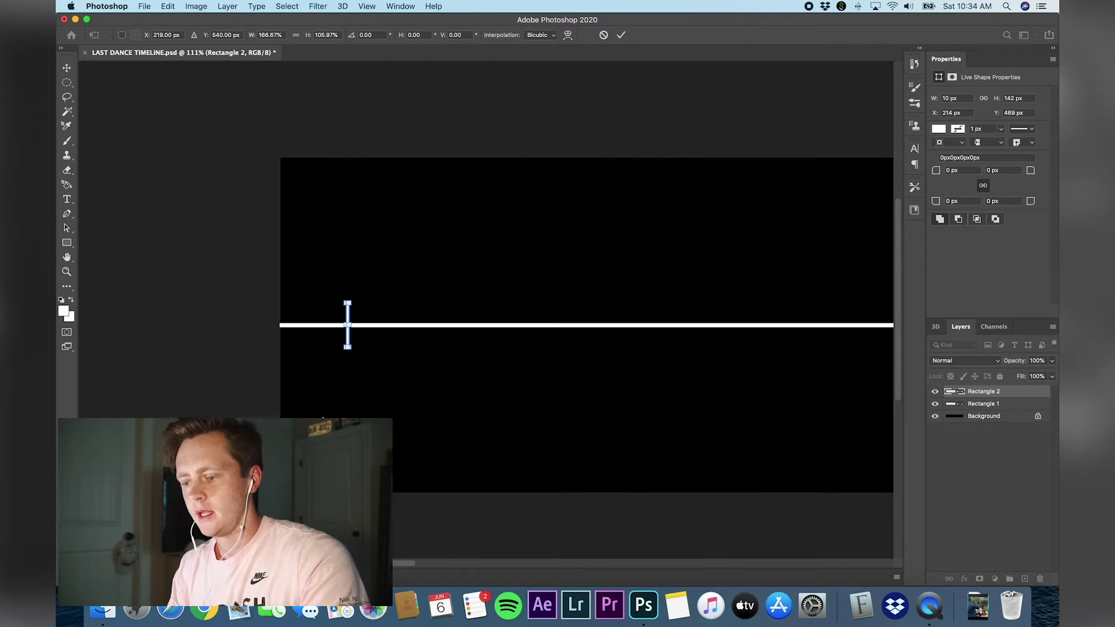
pyautogui.click(567, 463)
# - Duplicate the vertical tick's layer and place the copy farther right along the bar, at about X 1053 px
pyautogui.scroll(4, 334, 335)
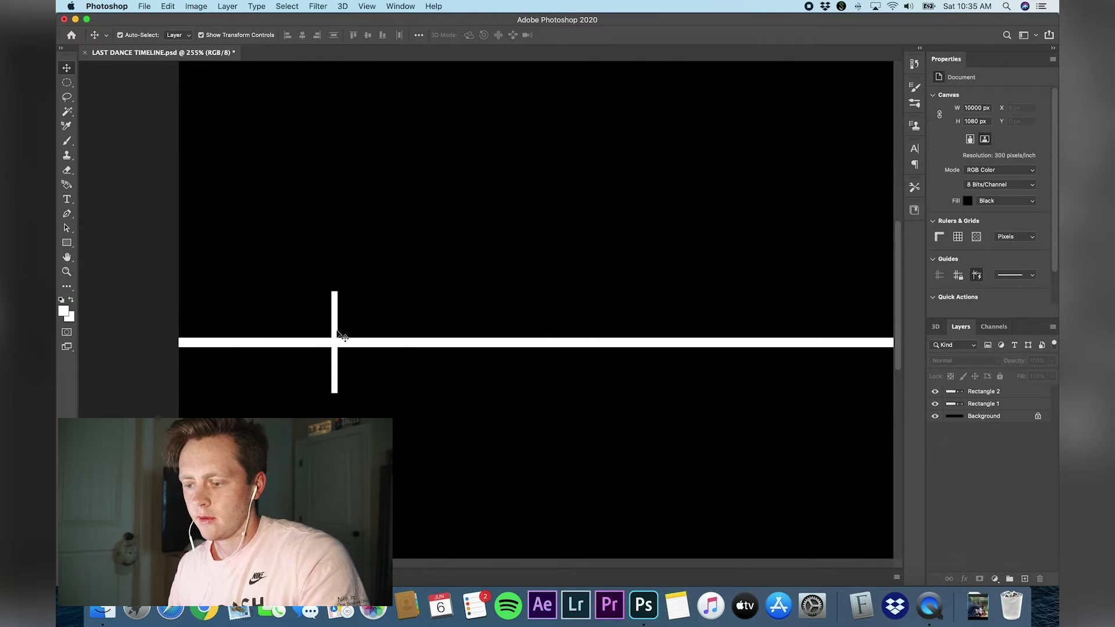
pyautogui.click(338, 332)
pyautogui.press('super')
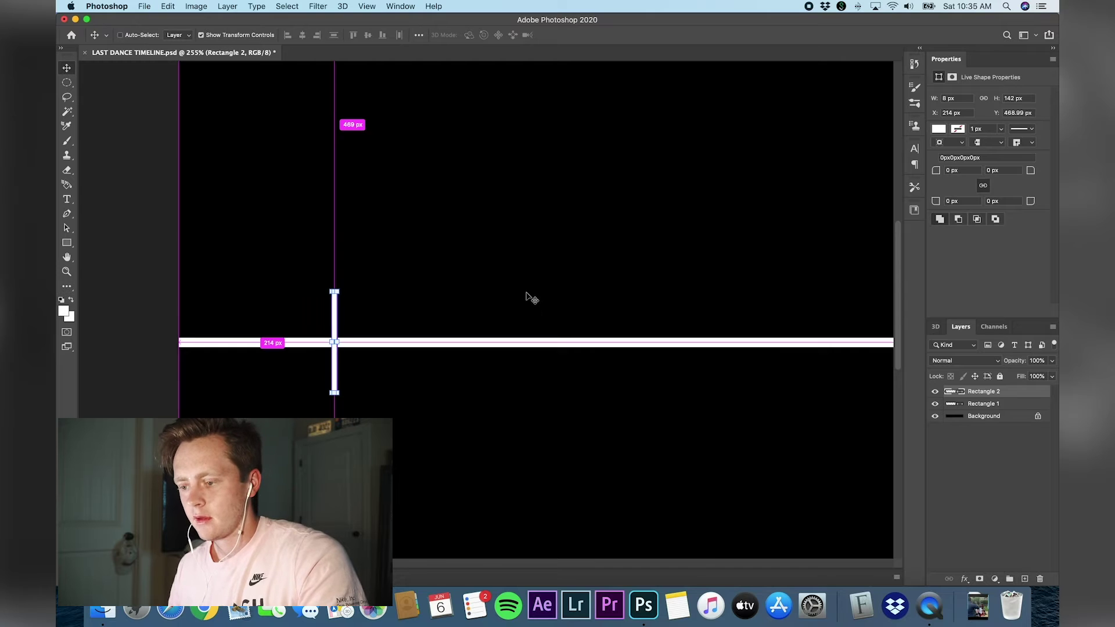
pyautogui.rightClick(1032, 394)
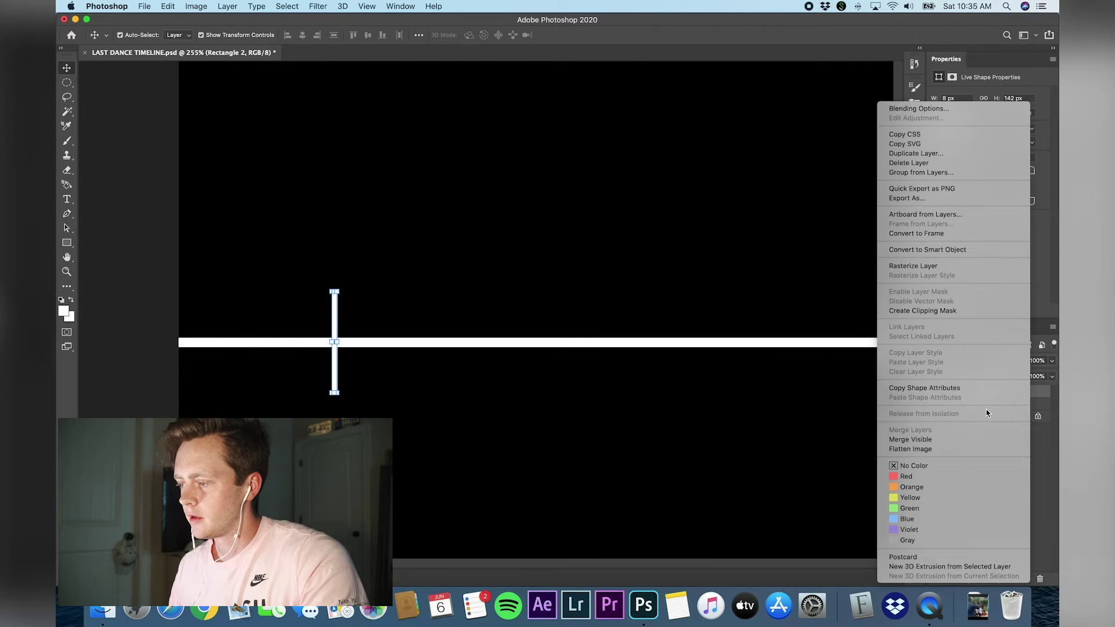
pyautogui.click(916, 153)
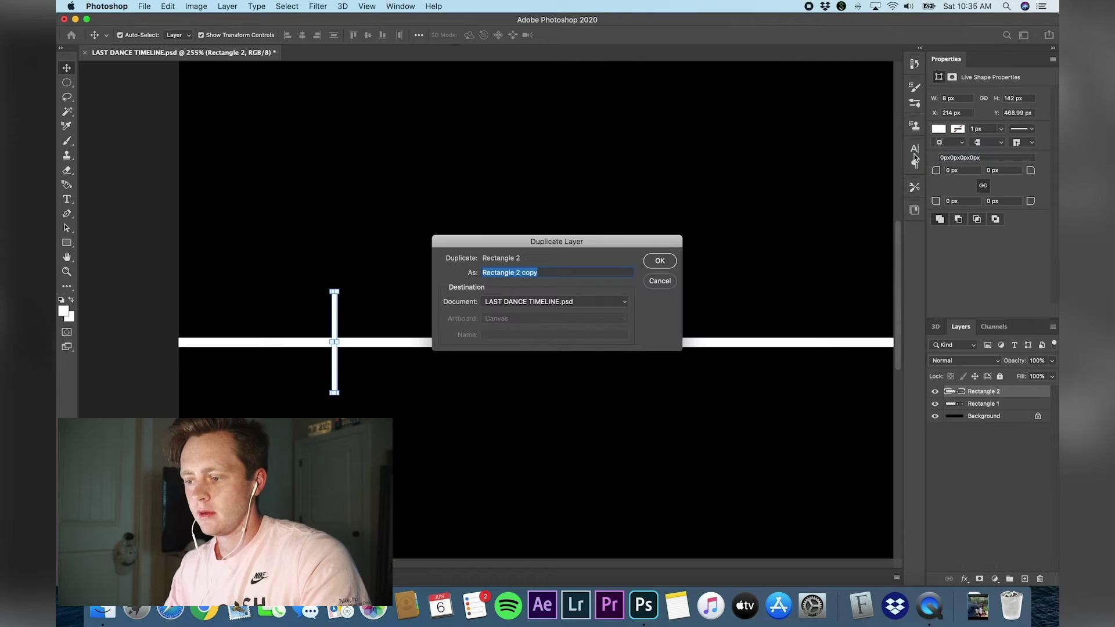
pyautogui.press('Return')
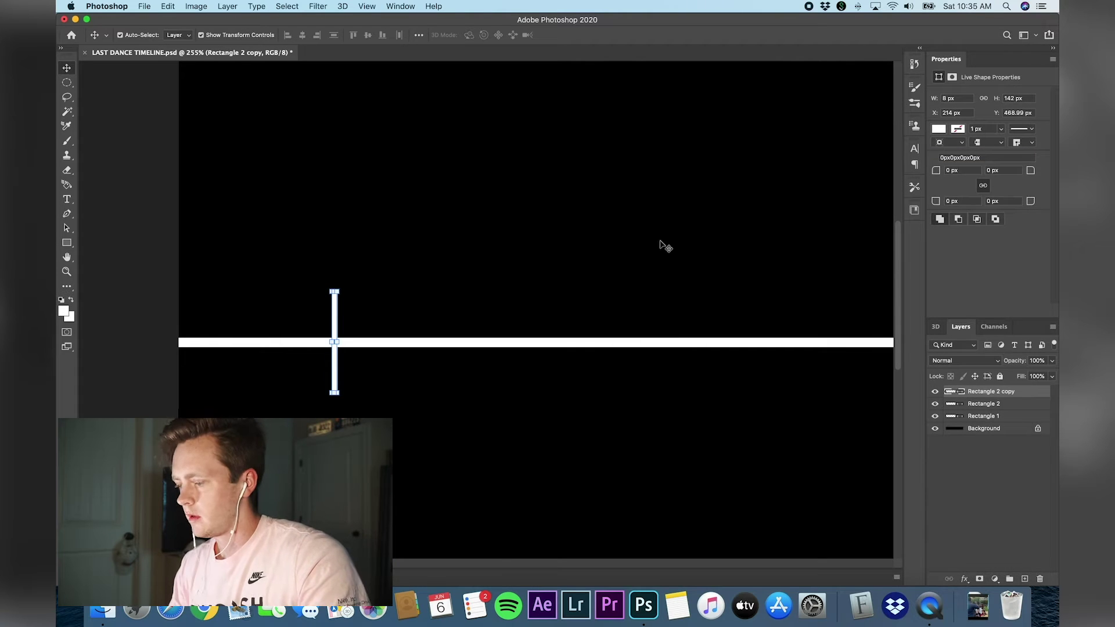
pyautogui.press('super+minus')
pyautogui.press('super+minus')
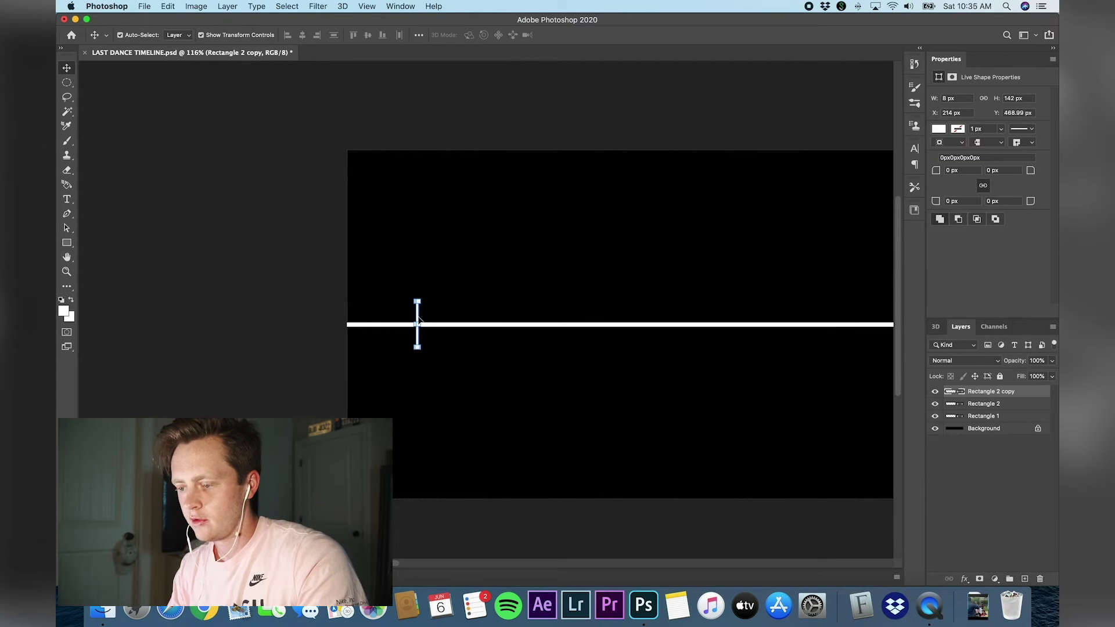
pyautogui.moveTo(418, 318); pyautogui.dragTo(689, 317)
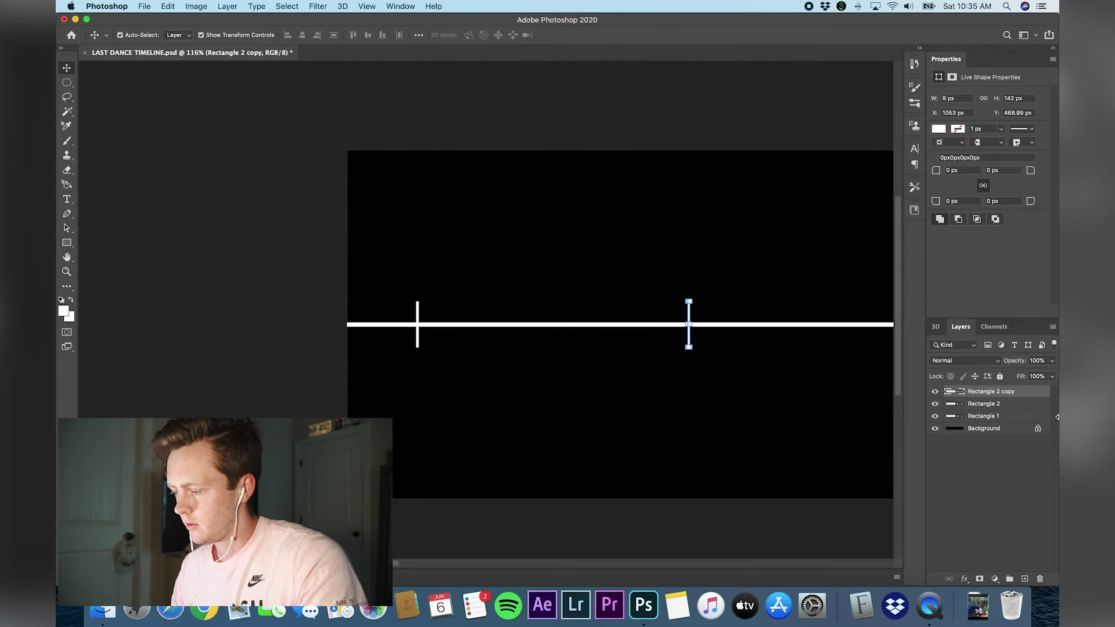
# - Duplicate the two ticks together and place the copied pair farther right along the horizontal bar
pyautogui.keyDown('shift'); pyautogui.click(1017, 407); pyautogui.keyUp('shift')
pyautogui.moveTo(665, 316); pyautogui.dragTo(733, 315)
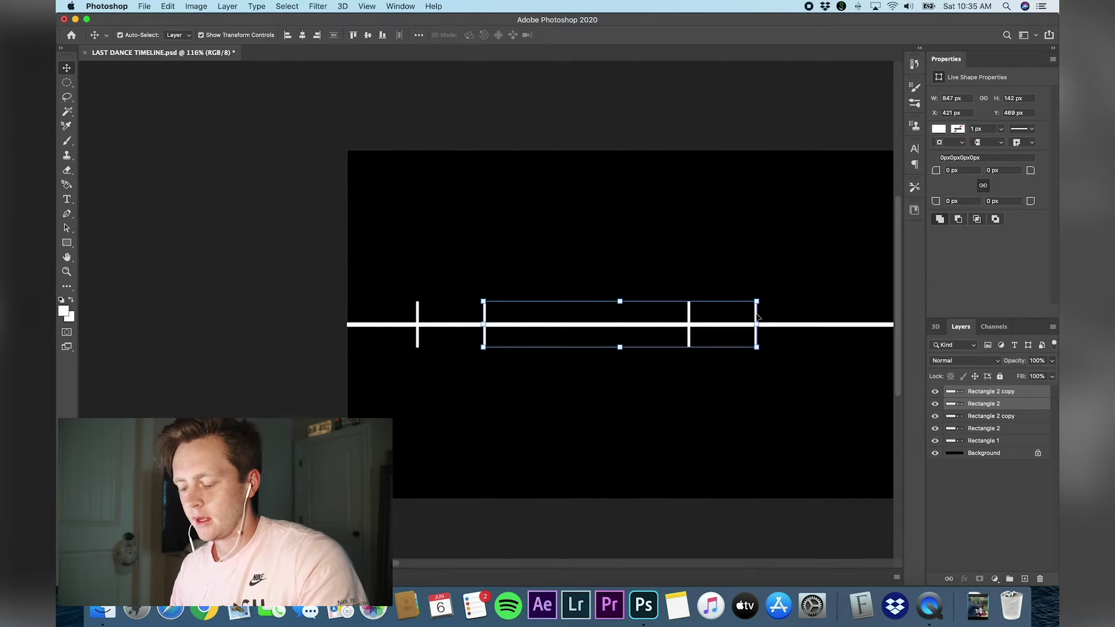
pyautogui.moveTo(758, 316); pyautogui.dragTo(892, 330)
pyautogui.scroll(-3, 894, 332)
# - Duplicate the ticks in groups along the bar until fourteen ticks extend past the canvas's right end
pyautogui.click(982, 393)
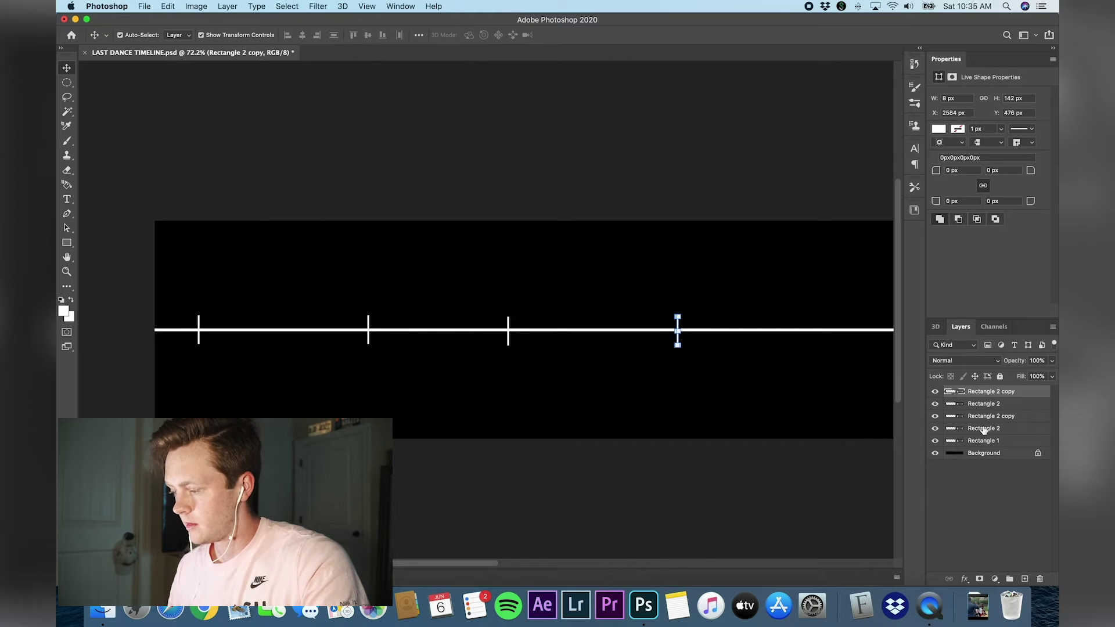
pyautogui.keyDown('shift'); pyautogui.click(984, 428); pyautogui.keyUp('shift')
pyautogui.moveTo(677, 330); pyautogui.dragTo(764, 325)
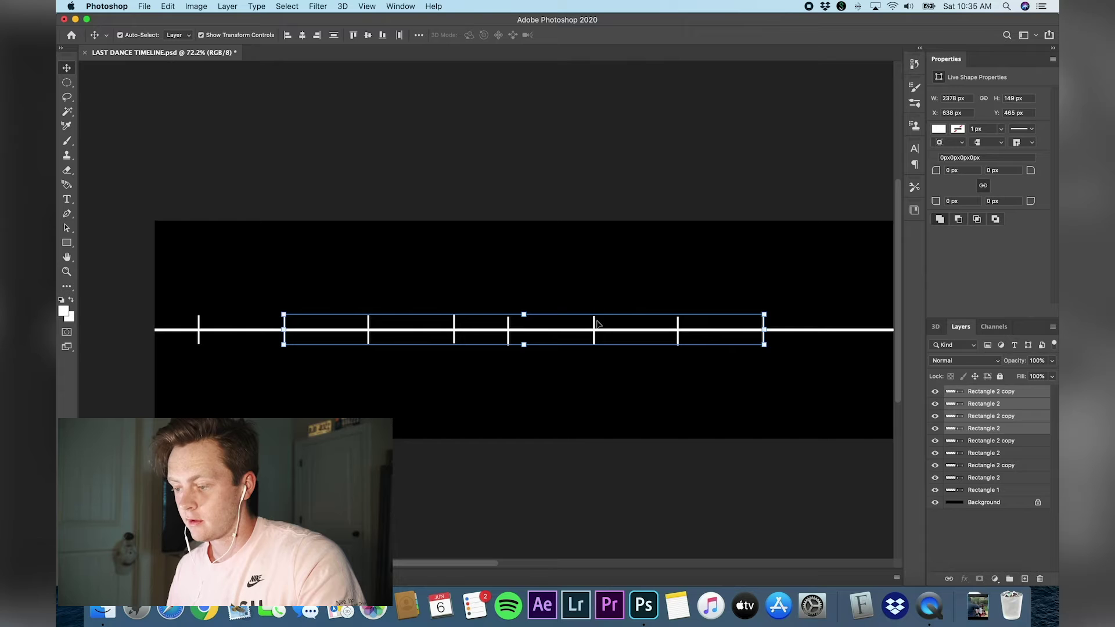
pyautogui.press('super+z')
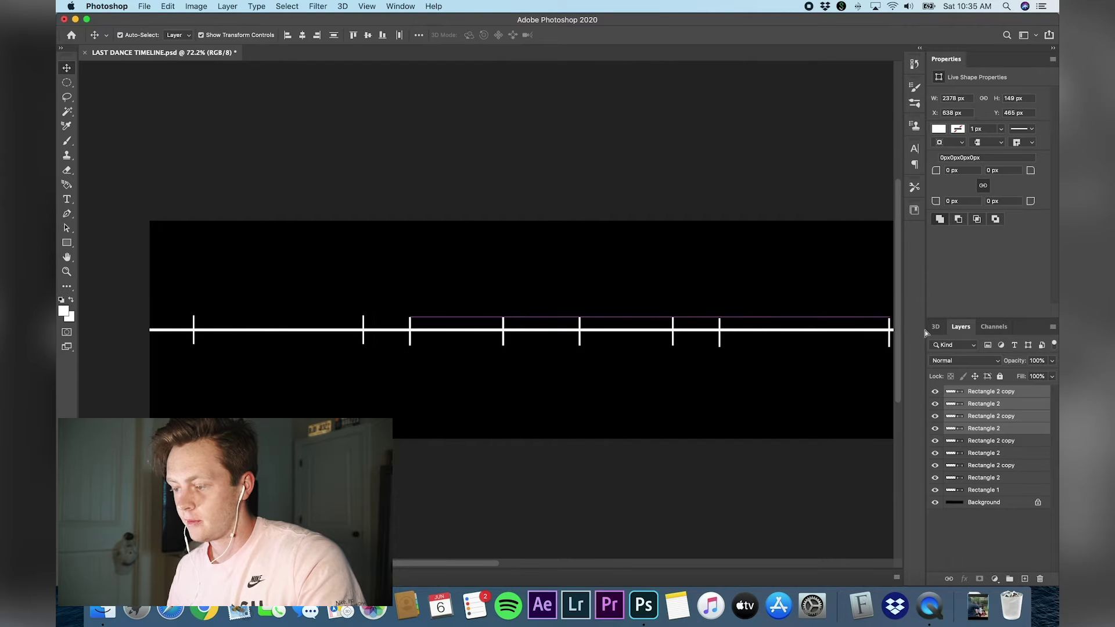
pyautogui.press('super+z')
pyautogui.moveTo(759, 324); pyautogui.dragTo(676, 318)
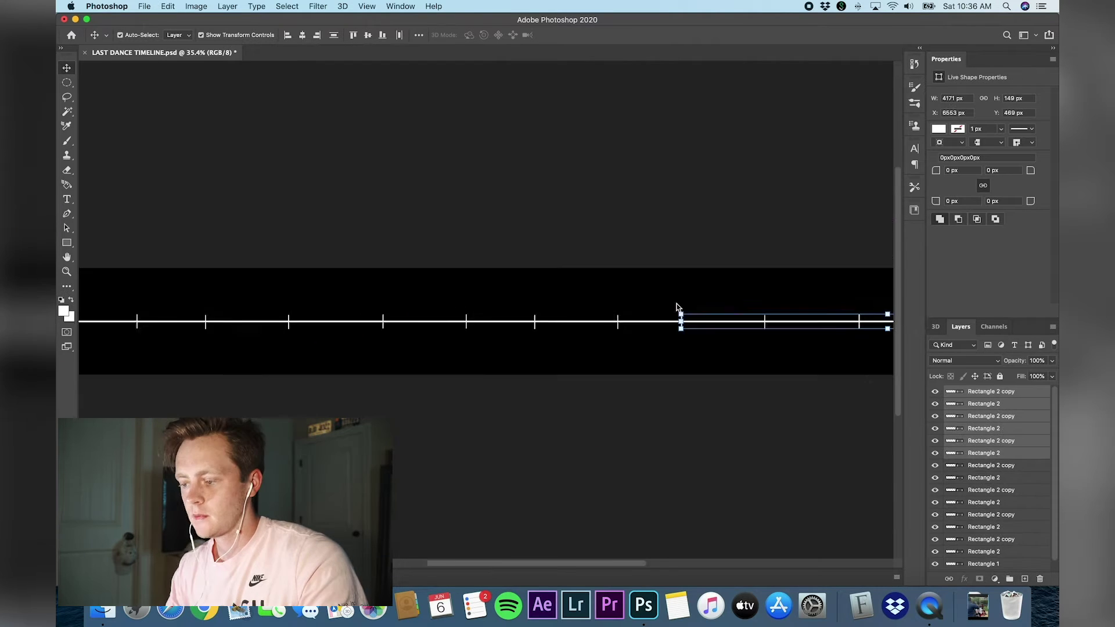
# - Distribute all fourteen ticks evenly in the horizontal direction and align their vertical centres
pyautogui.click(984, 393)
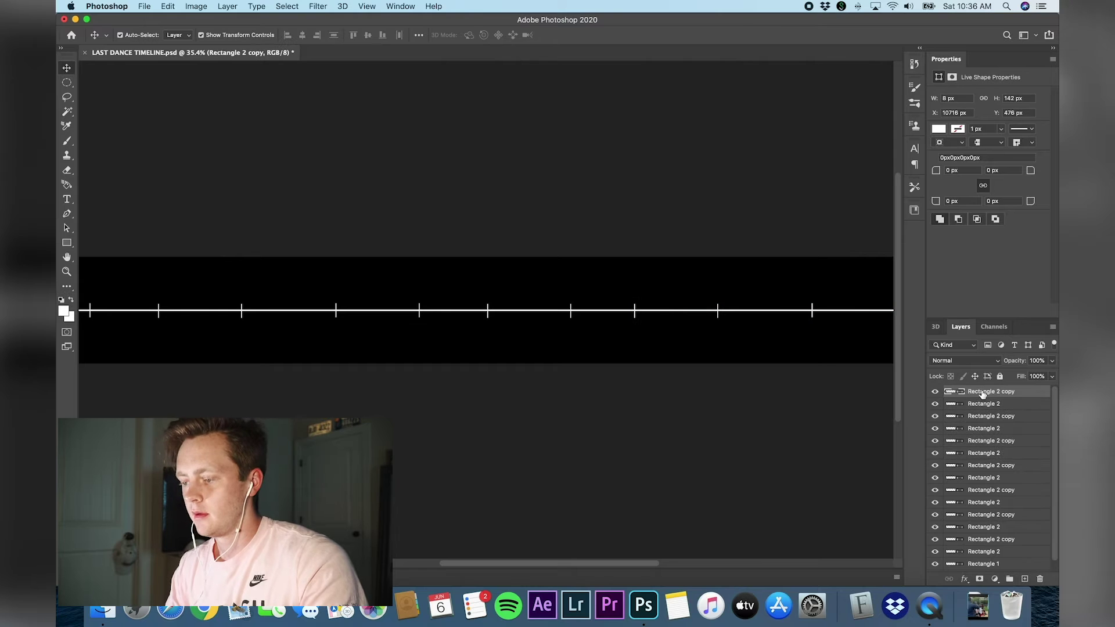
pyautogui.scroll(-1, 982, 394)
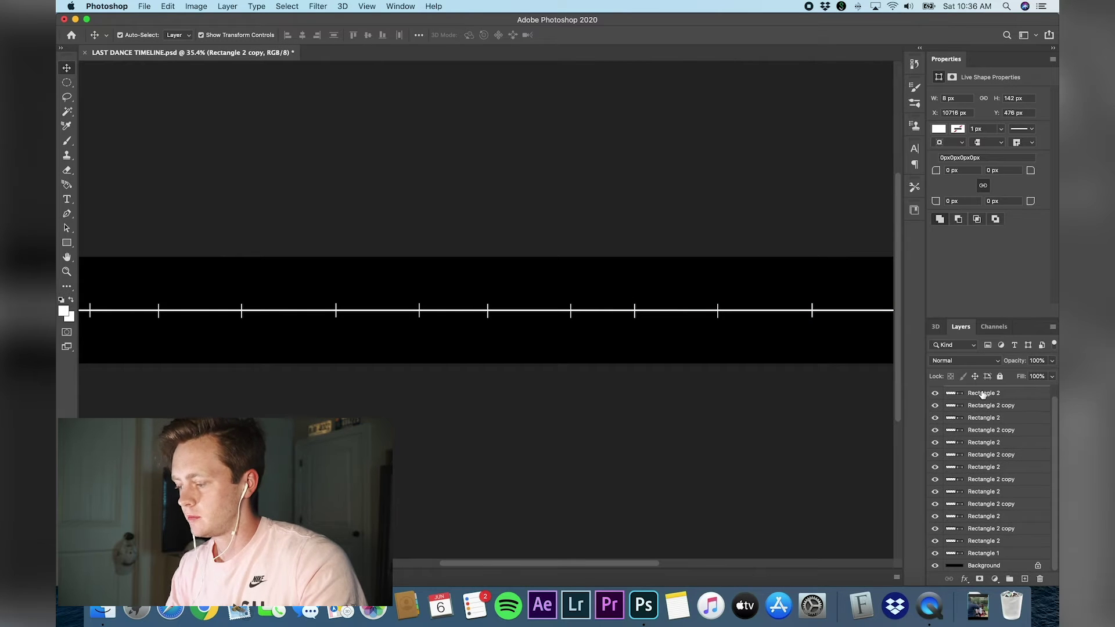
pyautogui.keyDown('shift'); pyautogui.click(989, 544); pyautogui.keyUp('shift')
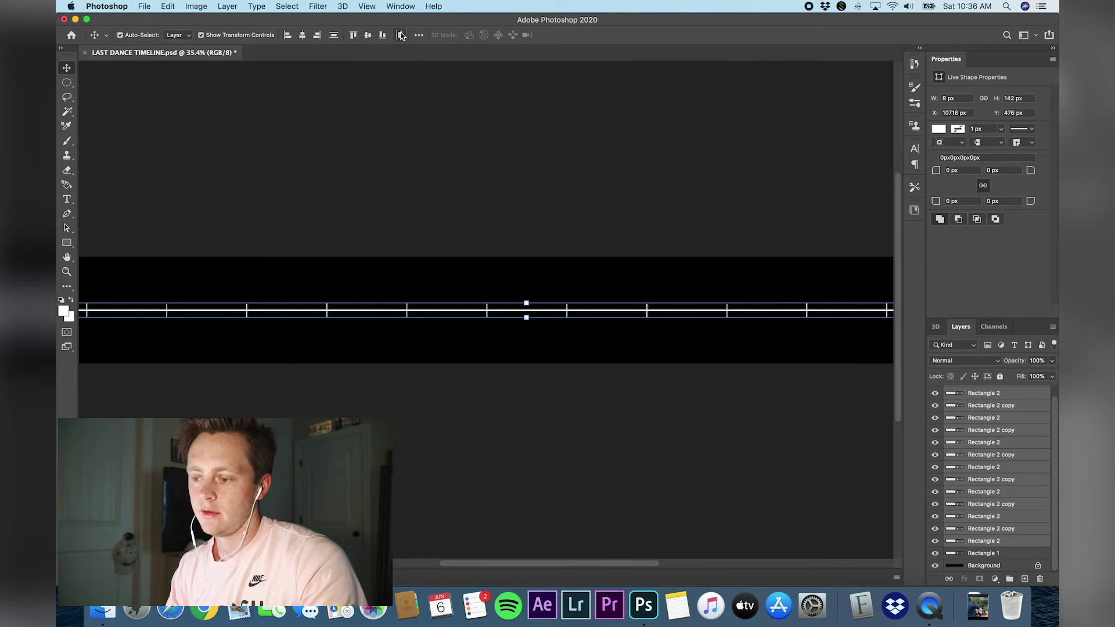
pyautogui.click(369, 37)
pyautogui.scroll(-5, 504, 308)
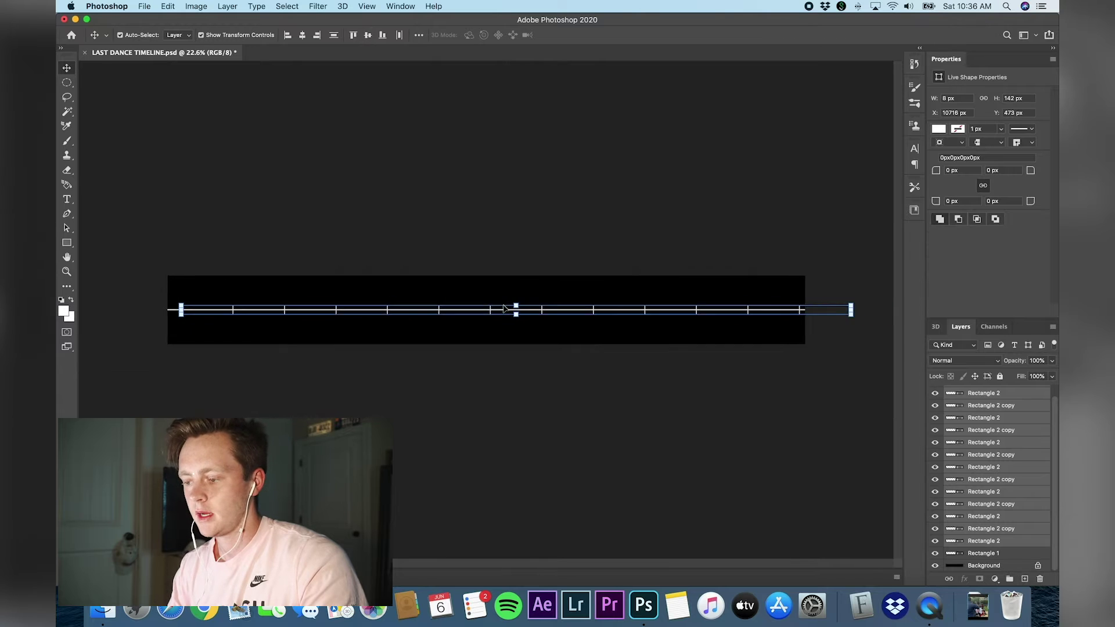
# - Rename the tick layers by year in order along the bar, from 1983 to 1994
pyautogui.scroll(5, 710, 448)
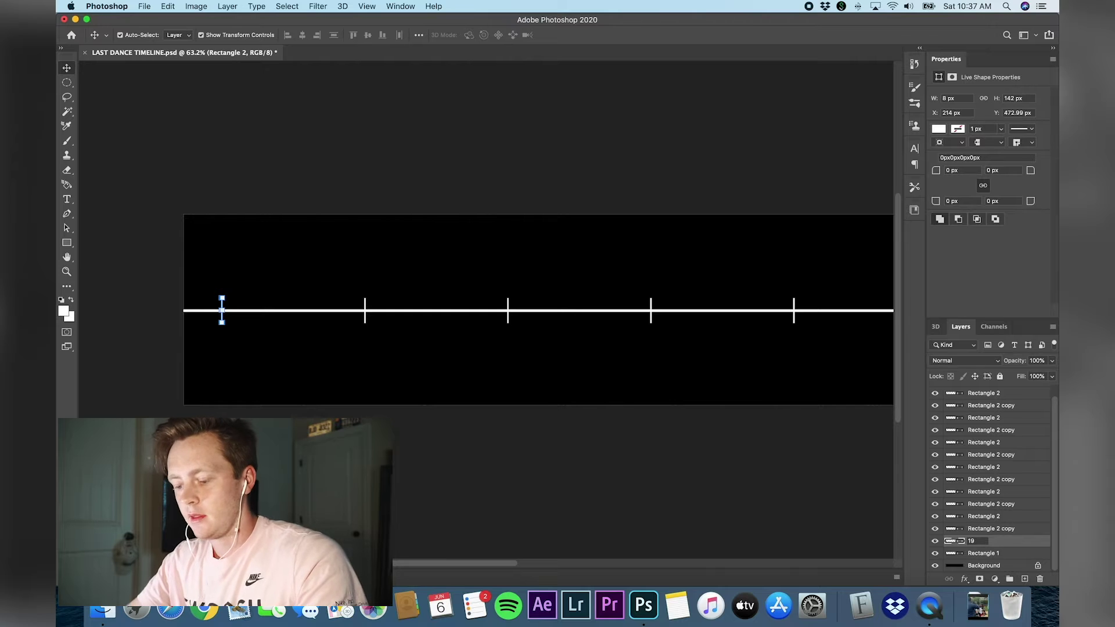
pyautogui.doubleClick(1008, 528)
pyautogui.write('1994')
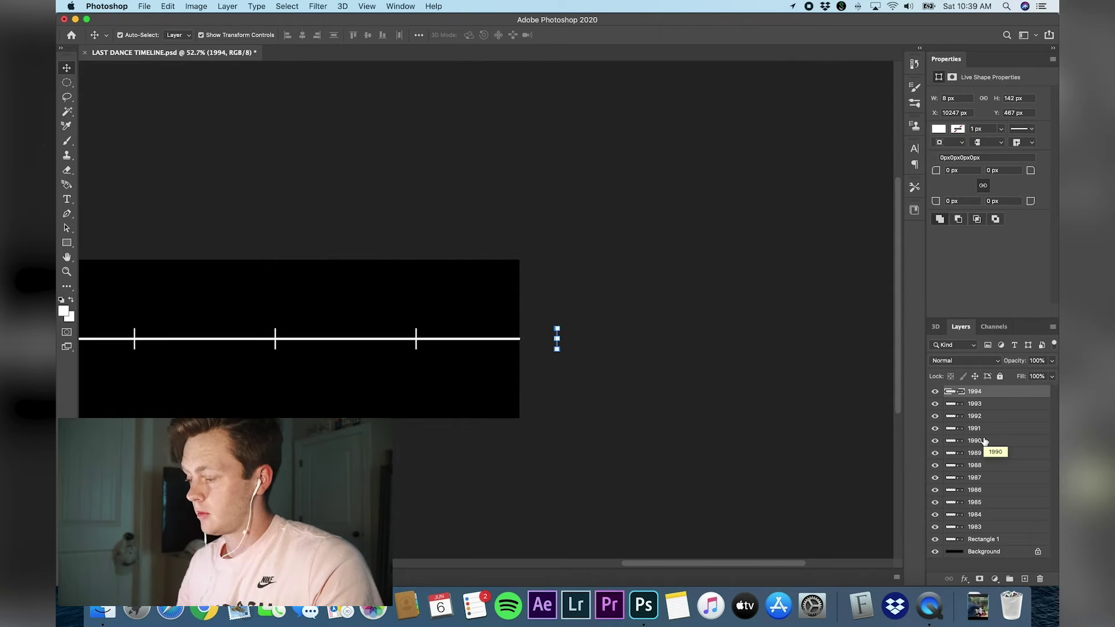
# - Duplicate the 1983 to 1994 ticks together and place the copies midway between the original ticks
pyautogui.keyDown('shift'); pyautogui.click(987, 529); pyautogui.keyUp('shift')
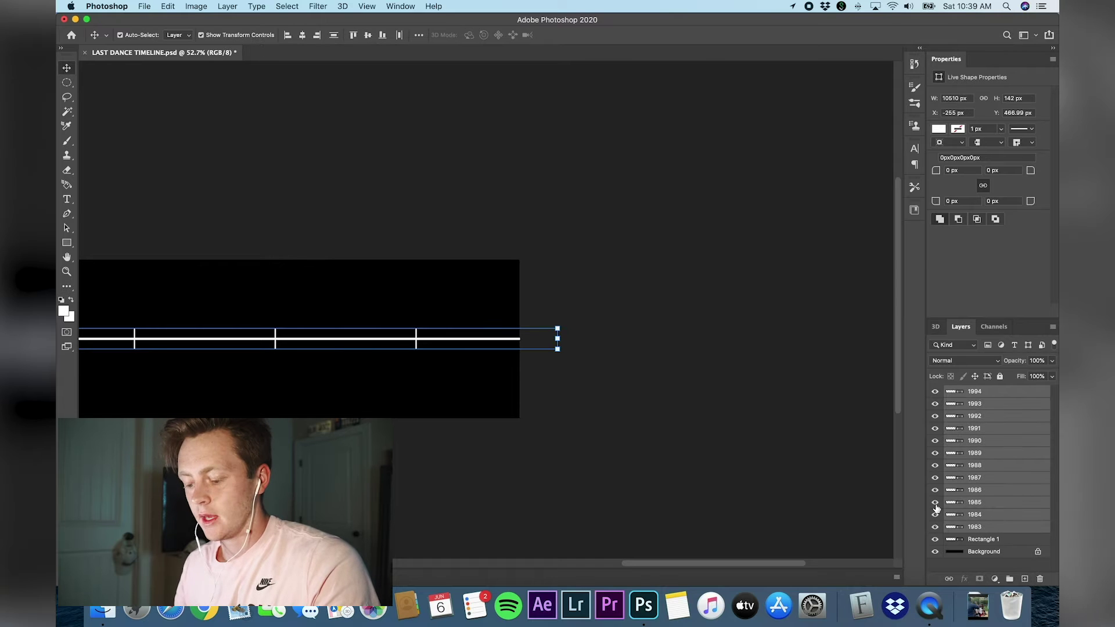
pyautogui.hscroll(-5, 726, 461)
pyautogui.press('super+v')
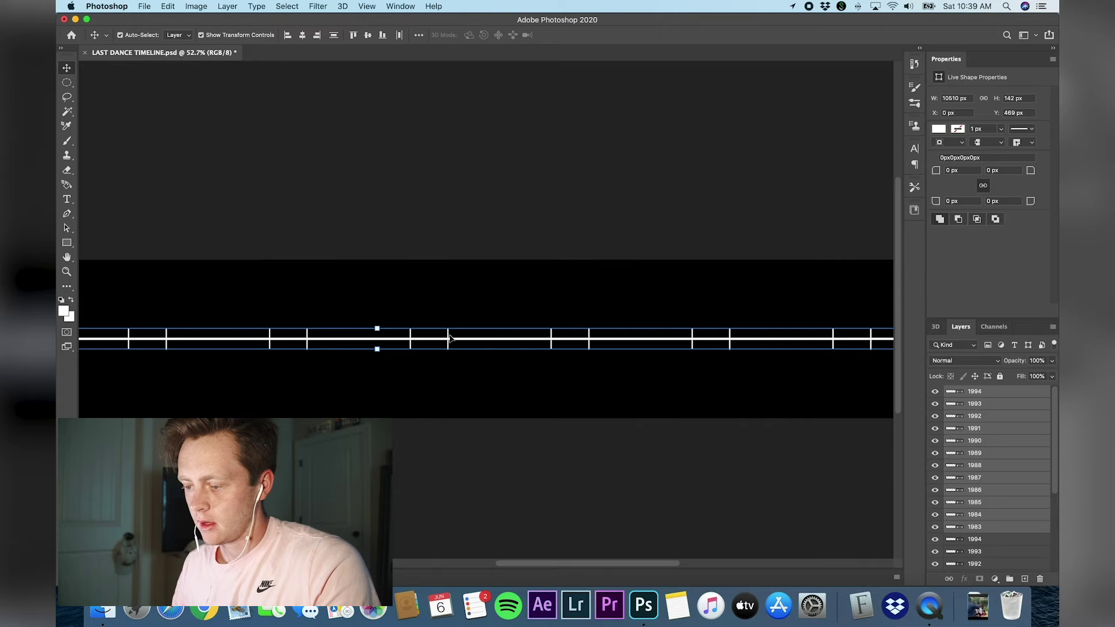
pyautogui.moveTo(448, 338); pyautogui.dragTo(478, 338)
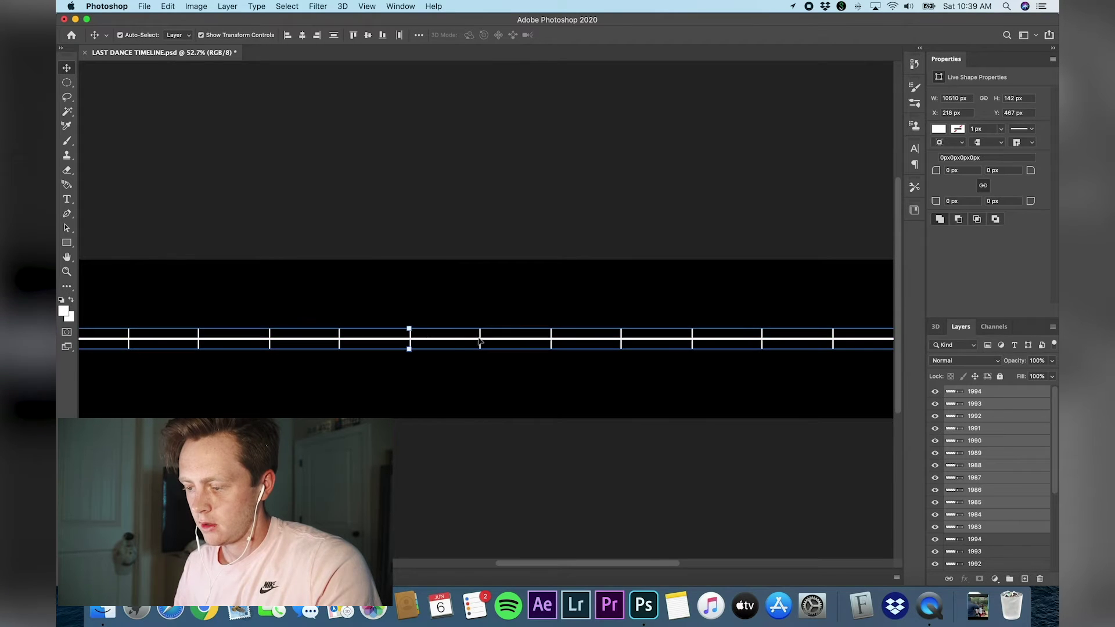
# - Shorten the half-year ticks together to a height of about 77 px and centre them vertically on the timeline bar
pyautogui.moveTo(411, 329); pyautogui.dragTo(409, 337)
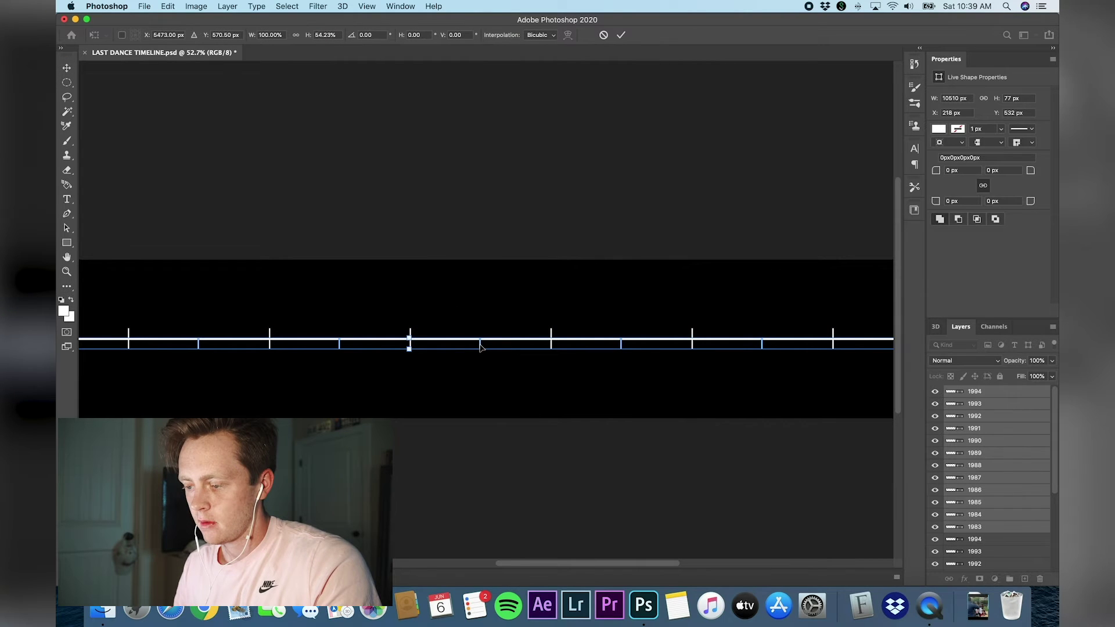
pyautogui.moveTo(480, 345); pyautogui.dragTo(480, 342)
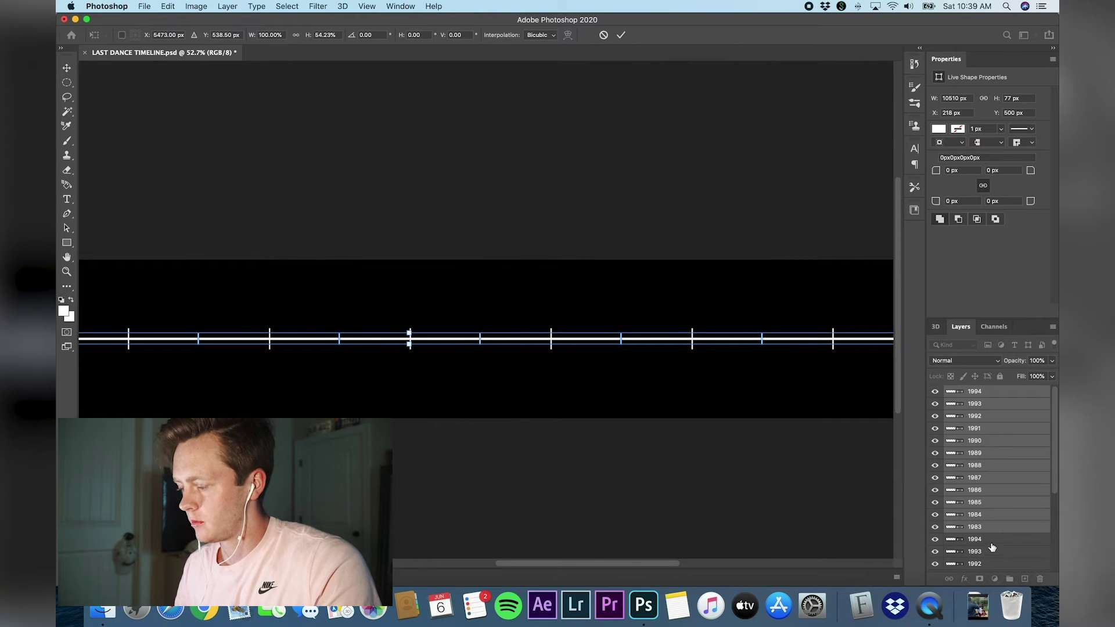
pyautogui.scroll(-5, 990, 549)
pyautogui.press('Return')
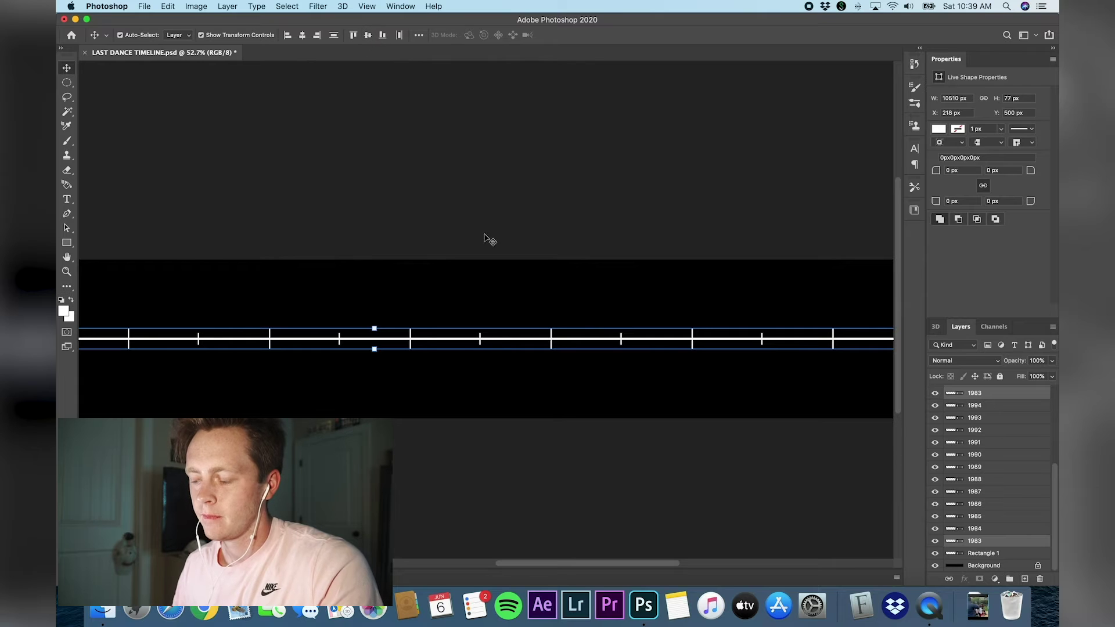
pyautogui.click(599, 480)
pyautogui.scroll(-2, 599, 480)
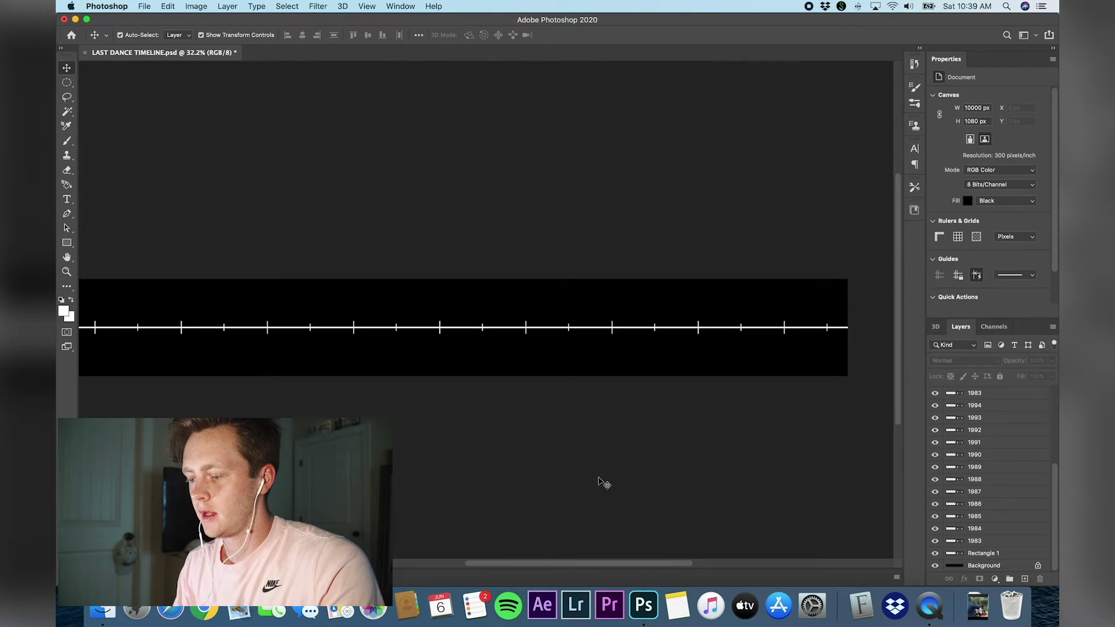
pyautogui.scroll(3, 604, 484)
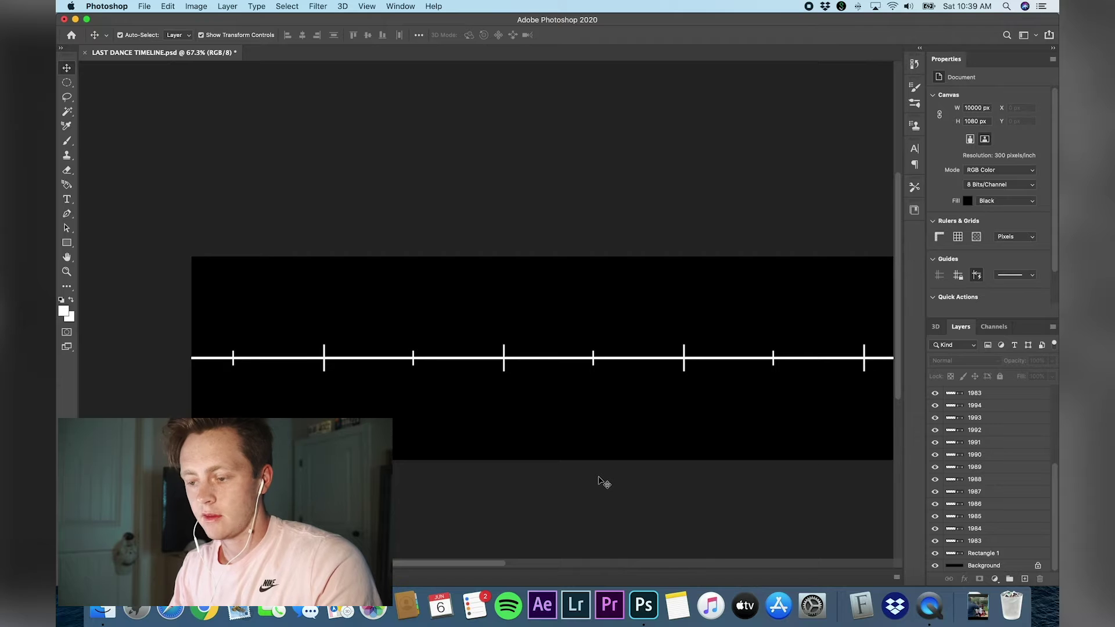
pyautogui.scroll(1, 604, 484)
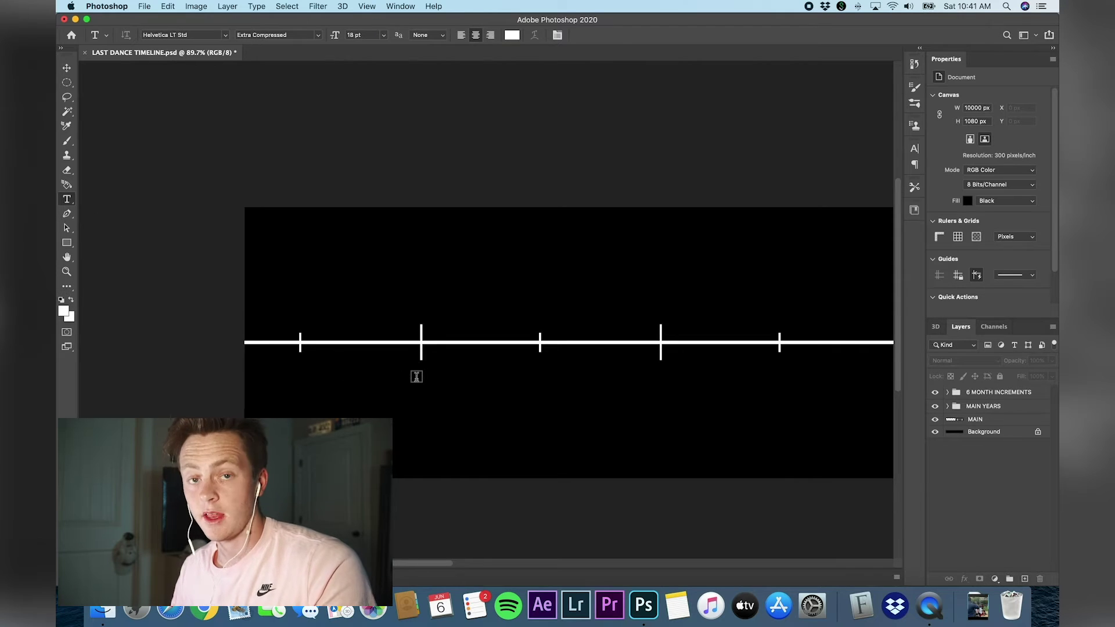
# - Add a centred white 1983 label in 18 pt Helvetica LT Std Extra Compressed beneath the first full-year tick
pyautogui.click(416, 377)
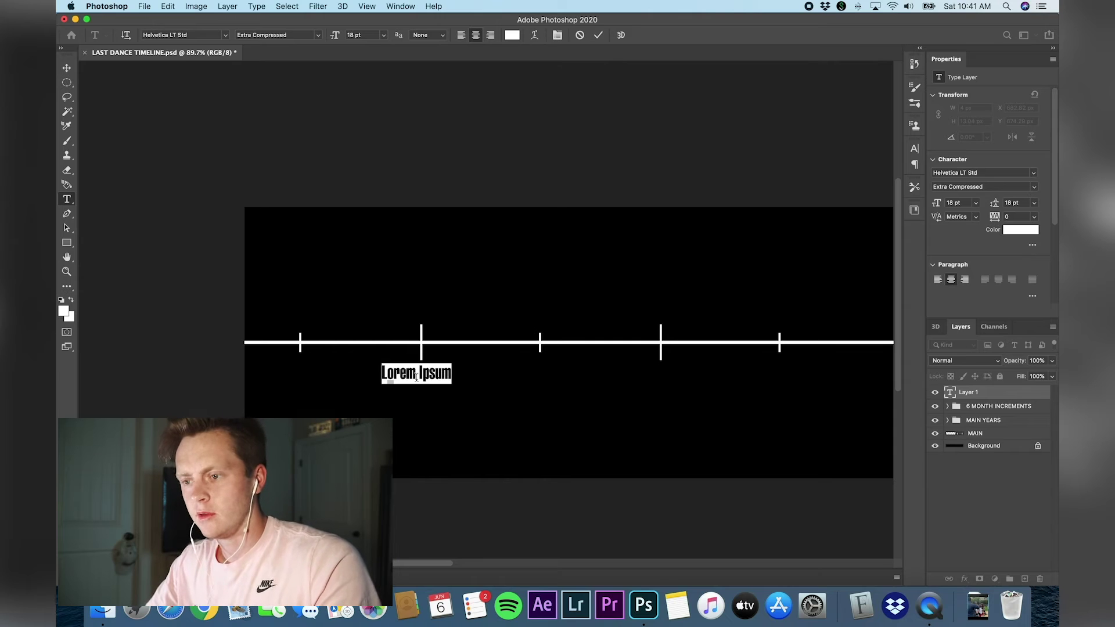
pyautogui.write('1')
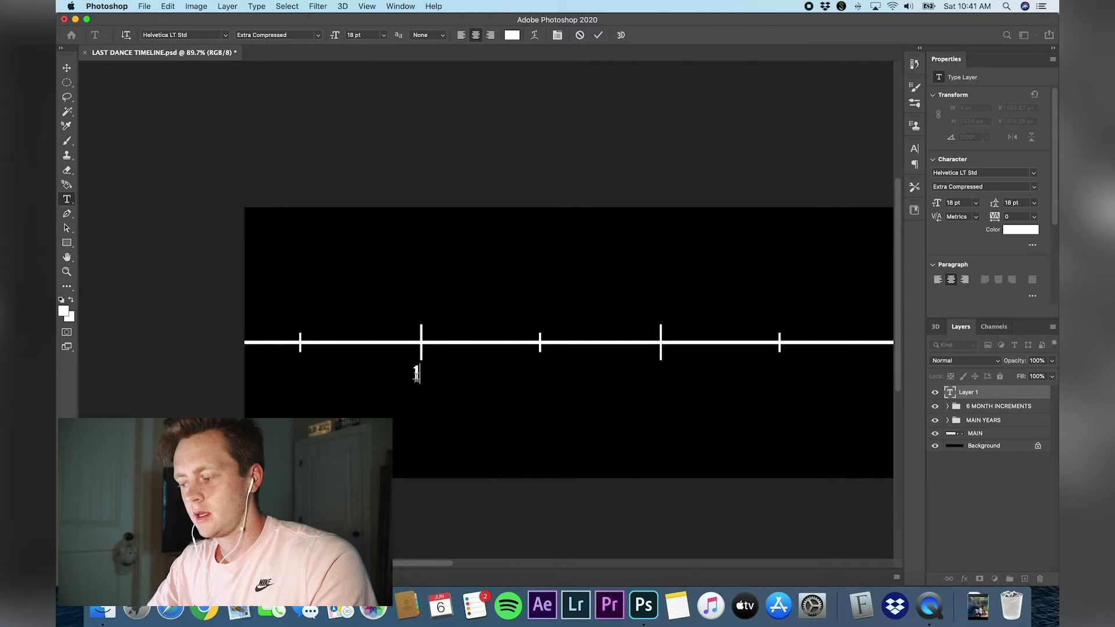
pyautogui.write('983')
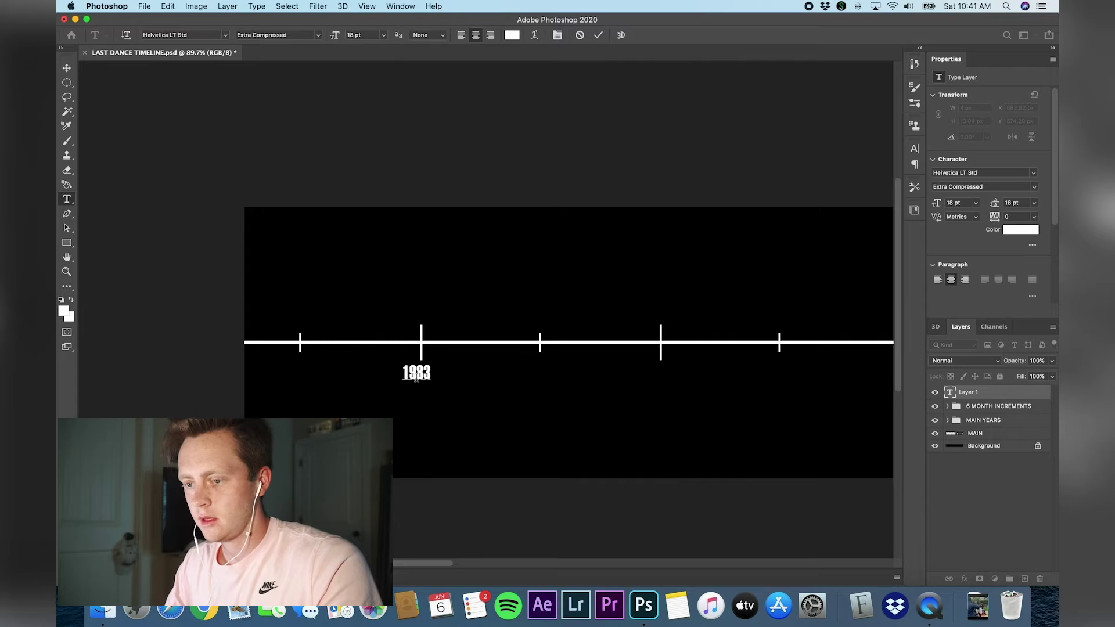
pyautogui.click(65, 72)
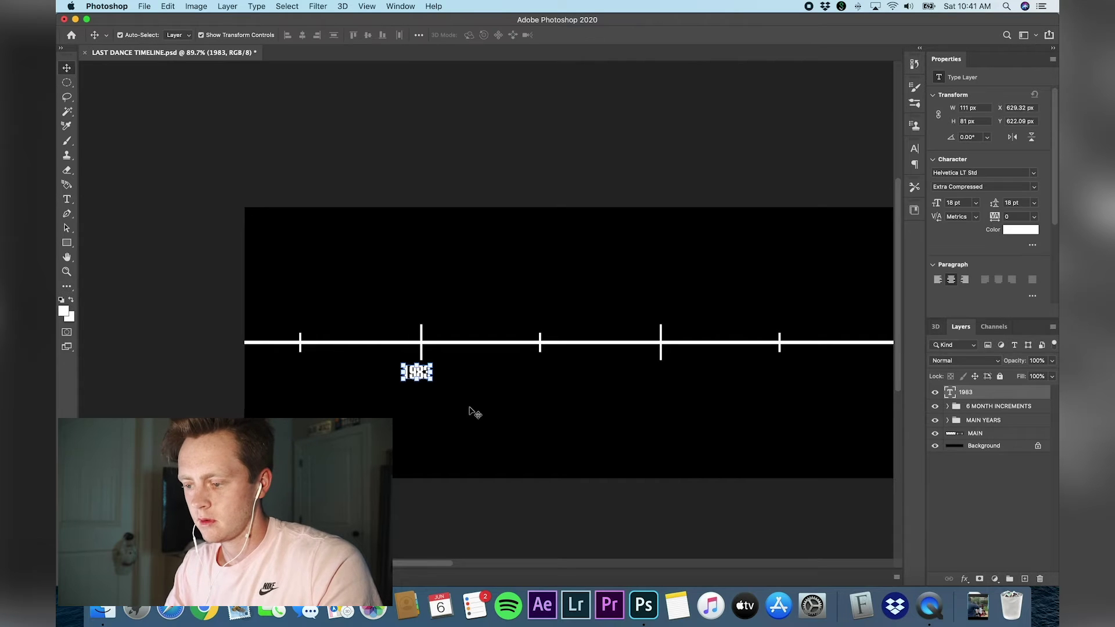
# - Copy the 1983 label beneath the second year tick, change it to 1984, and place another copy beneath the third year tick
pyautogui.moveTo(418, 375); pyautogui.dragTo(667, 377)
pyautogui.doubleClick(666, 376)
pyautogui.click(672, 375)
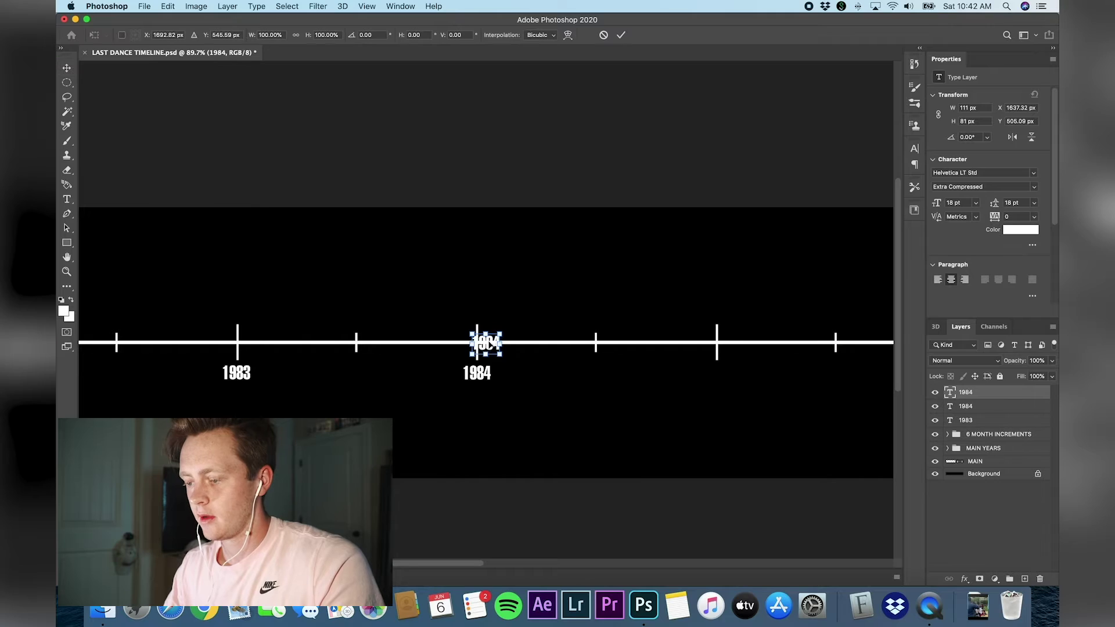
pyautogui.moveTo(488, 341); pyautogui.dragTo(720, 377)
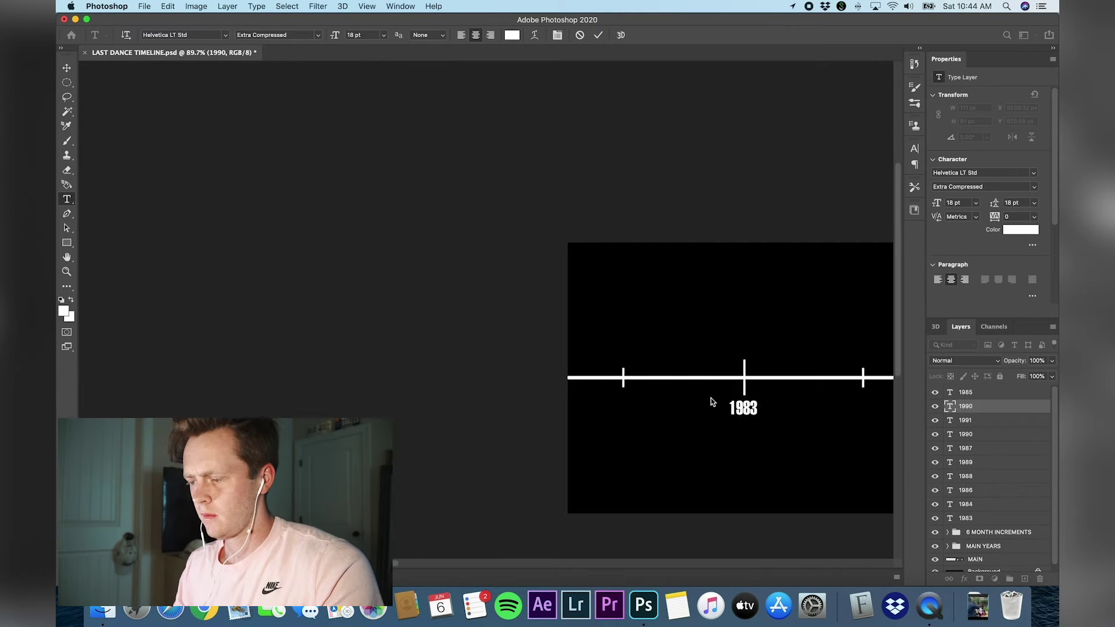
# - Check the year labels along the bar, save the document with maximized compatibility, and hide the Background layer
pyautogui.hscroll(5, 711, 398)
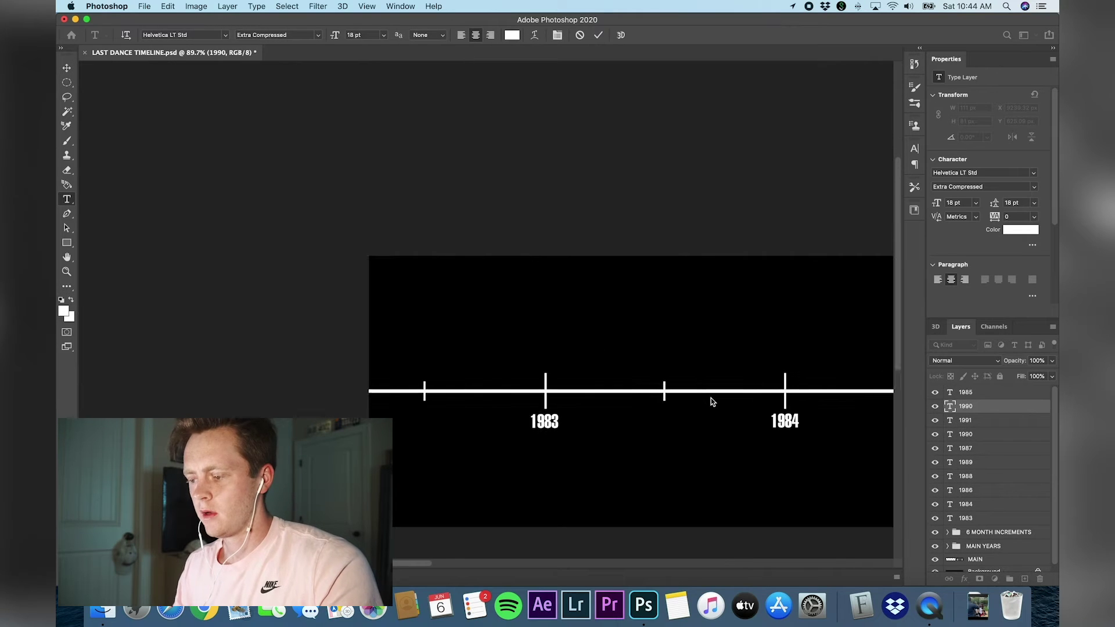
pyautogui.hscroll(15, 711, 398)
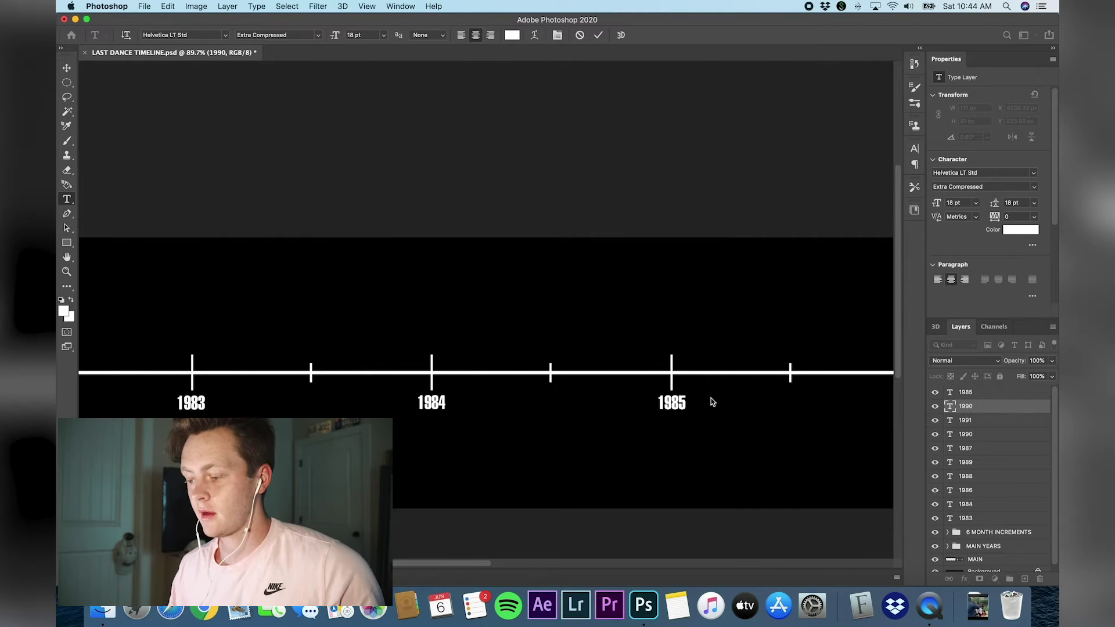
pyautogui.hscroll(10, 711, 399)
pyautogui.scroll(-2, 711, 399)
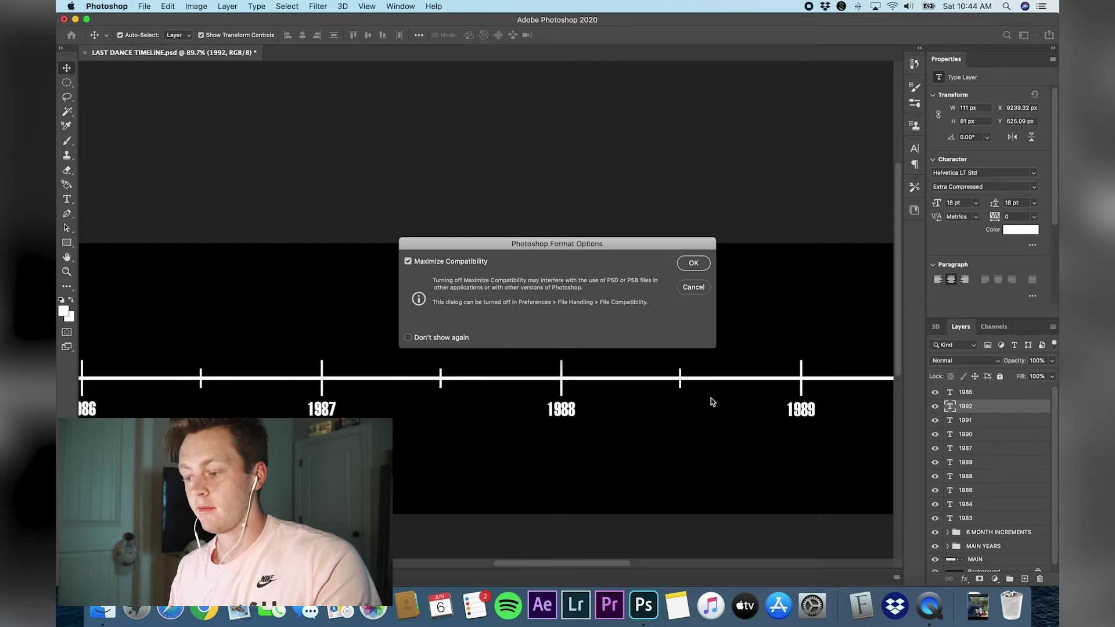
pyautogui.click(694, 264)
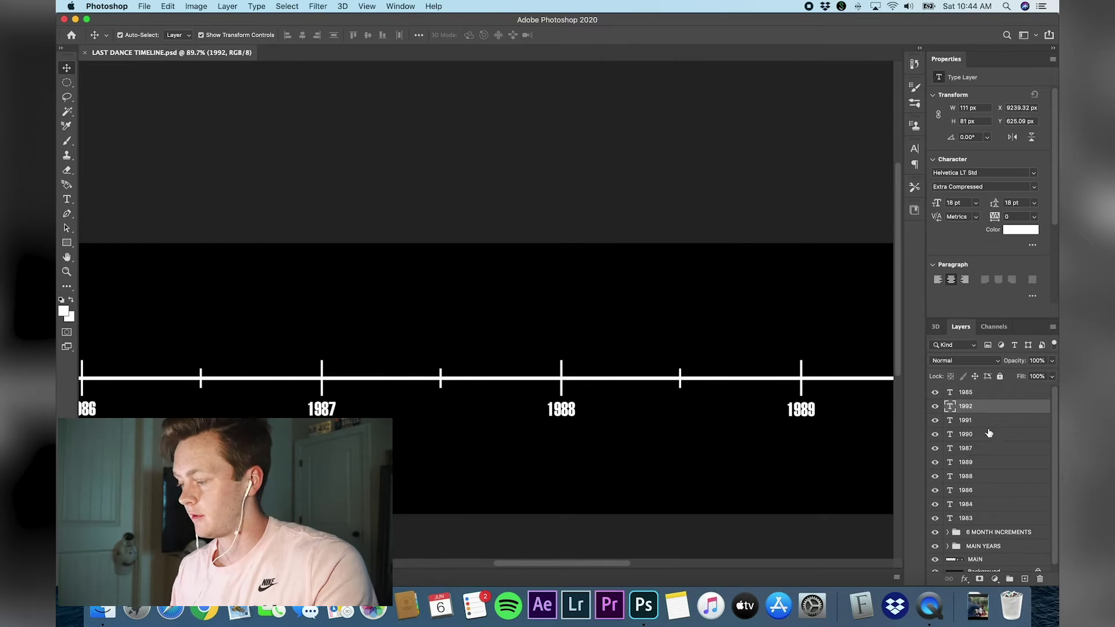
pyautogui.scroll(-1, 964, 537)
pyautogui.click(934, 567)
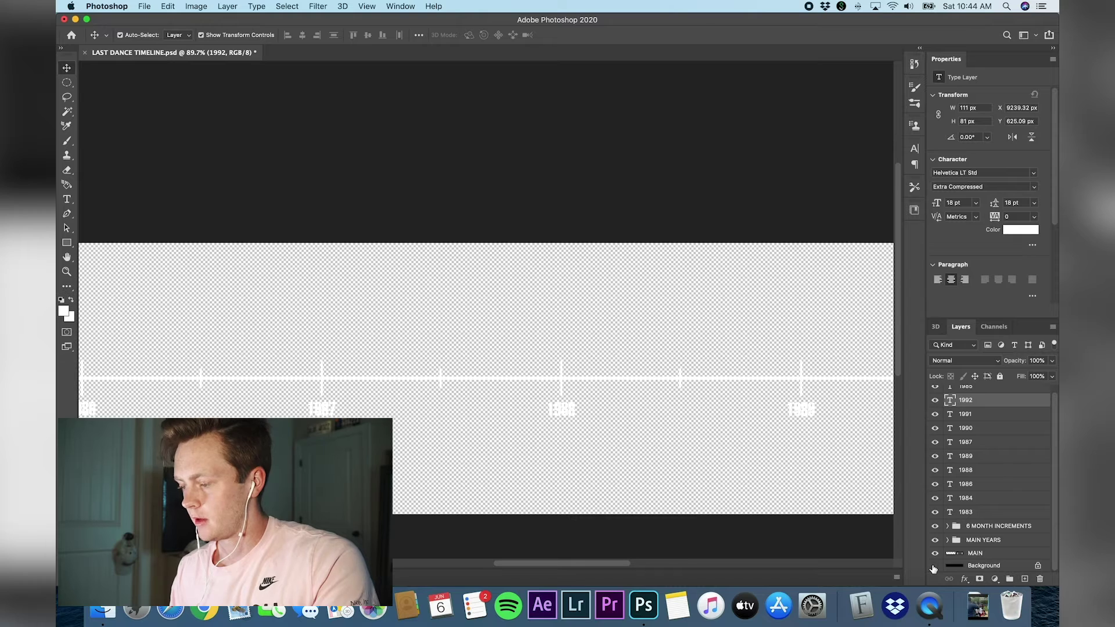
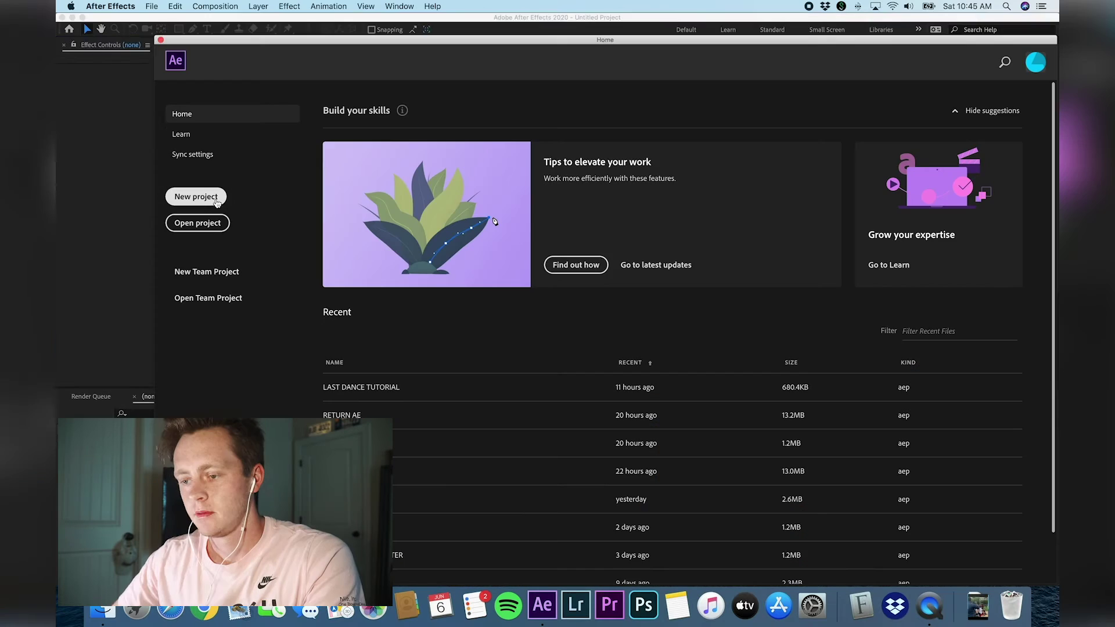
# - In After Effects, start a new project and save it as LAST DANCE TIMELINE.aep in the LAST DANCE TUTORIAL folder on the Desktop
pyautogui.click(216, 199)
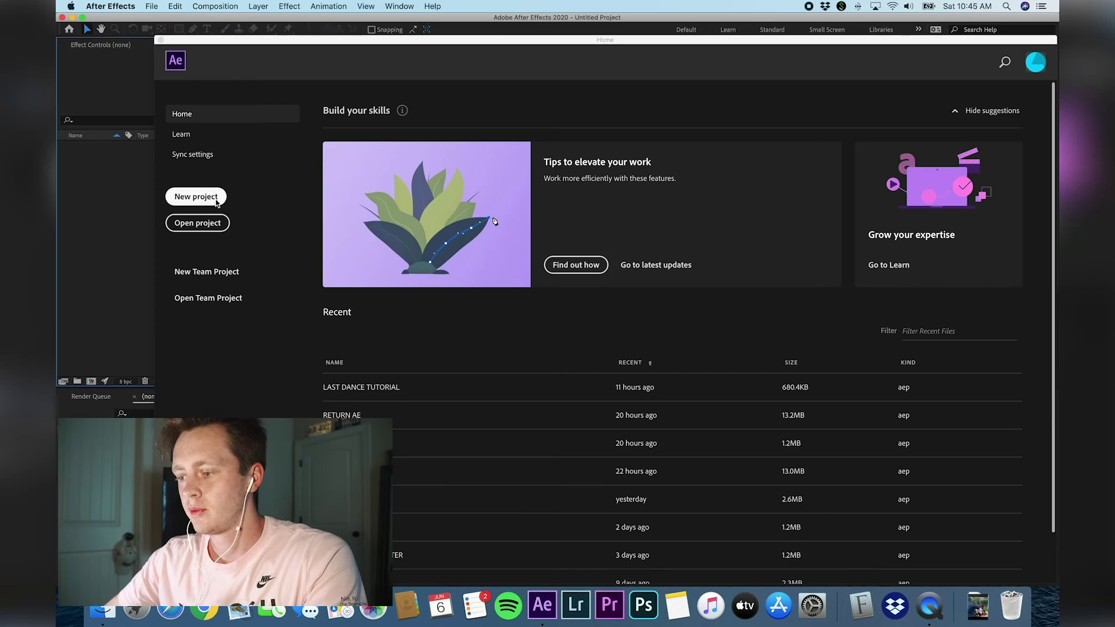
pyautogui.click(152, 7)
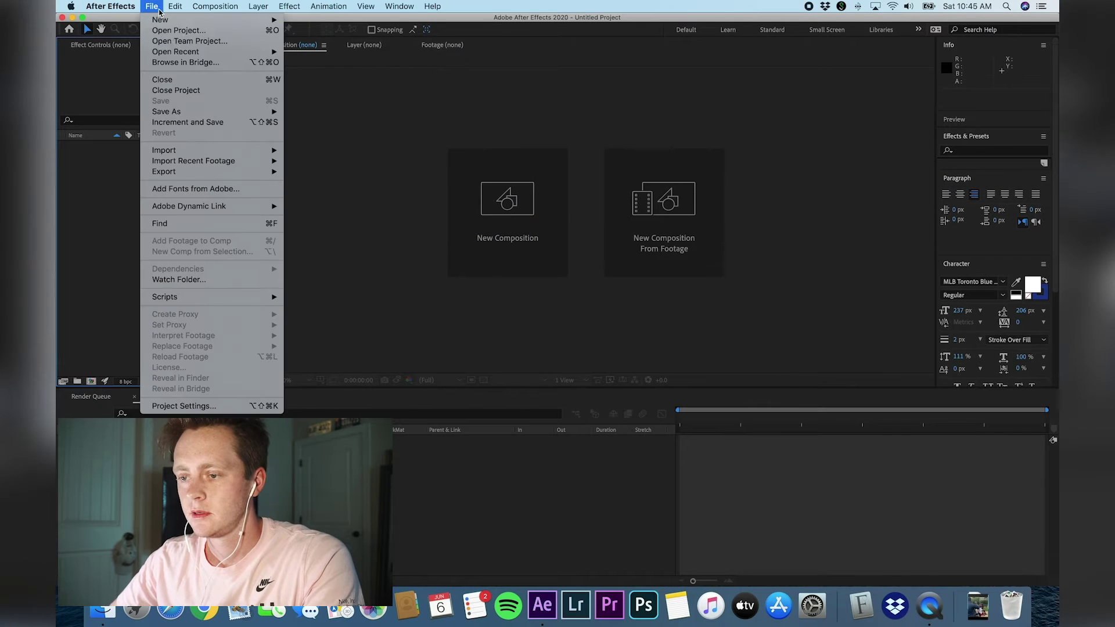
pyautogui.moveTo(190, 111)
pyautogui.click(319, 112)
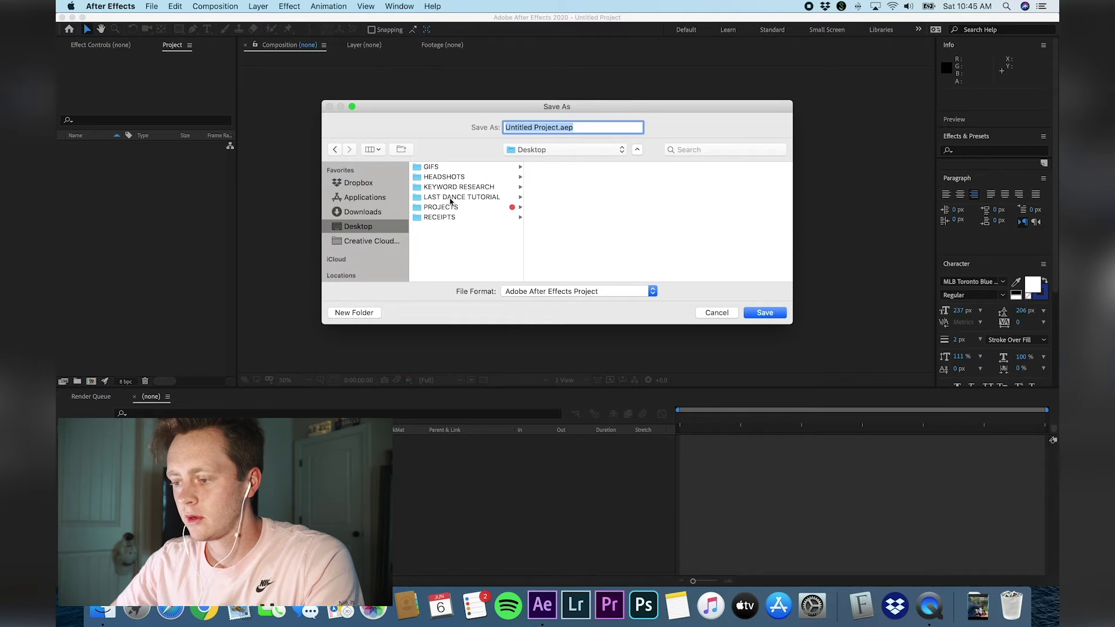
pyautogui.click(451, 198)
pyautogui.click(573, 168)
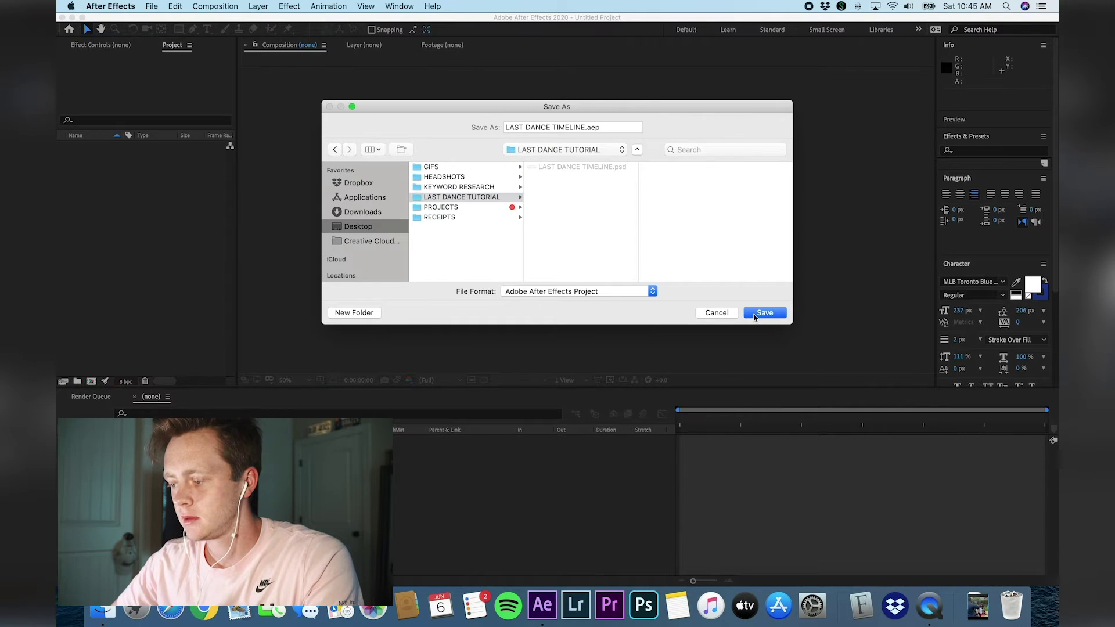
pyautogui.click(755, 314)
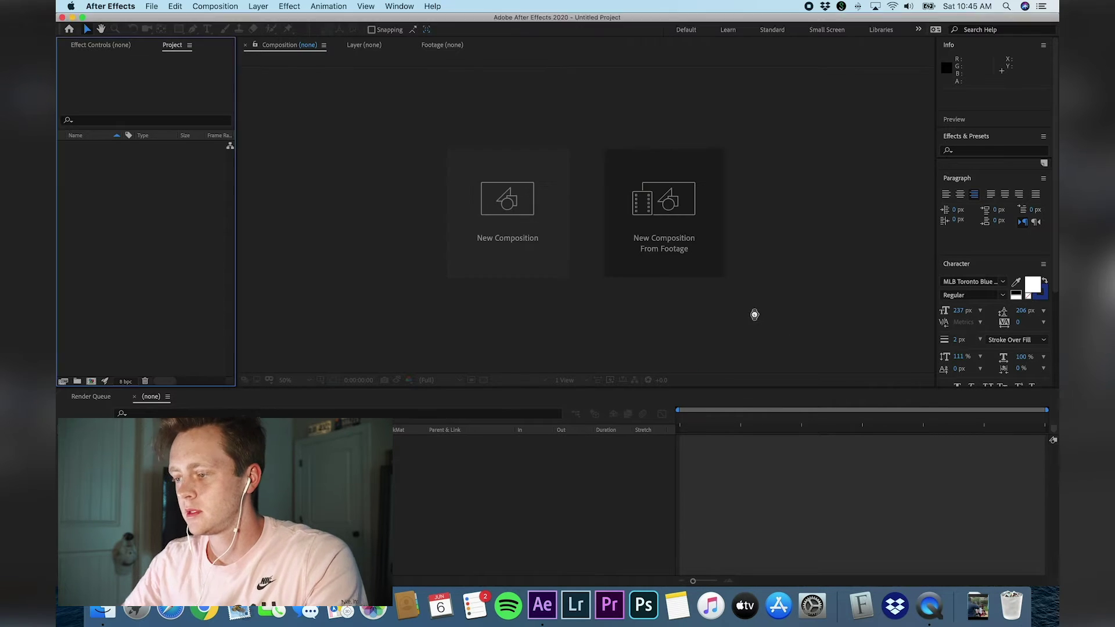
# - Create a 1920 × 1080 px composition named LAST DANCE TUTORIAL at 23.976 frames per second, lasting 10 seconds
pyautogui.click(215, 7)
pyautogui.click(243, 25)
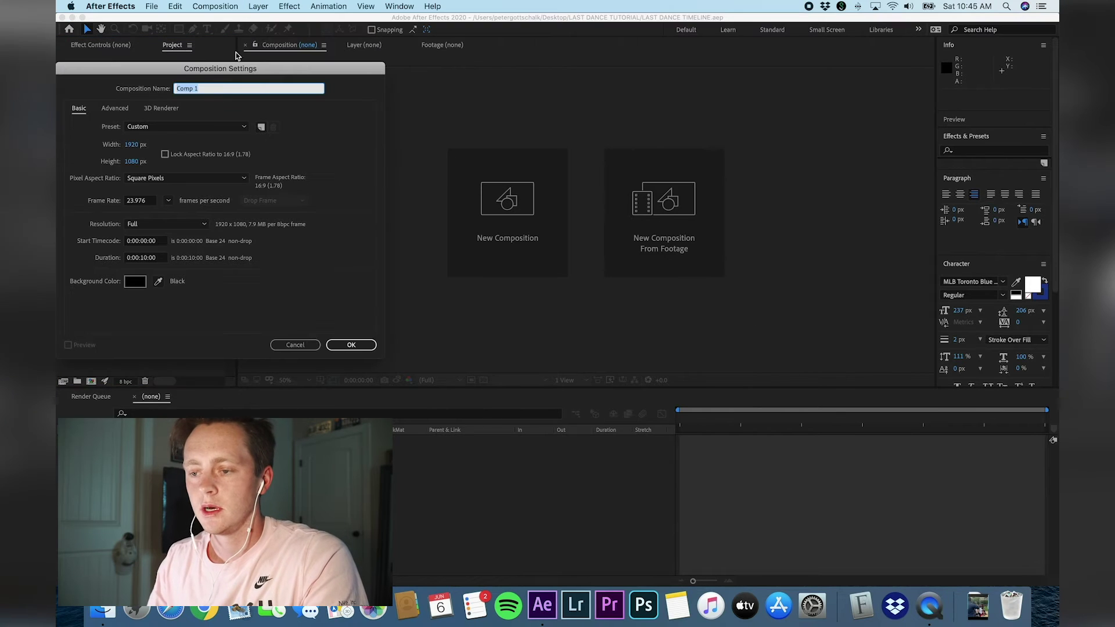
pyautogui.write('LAST DANCE TUTORIAL')
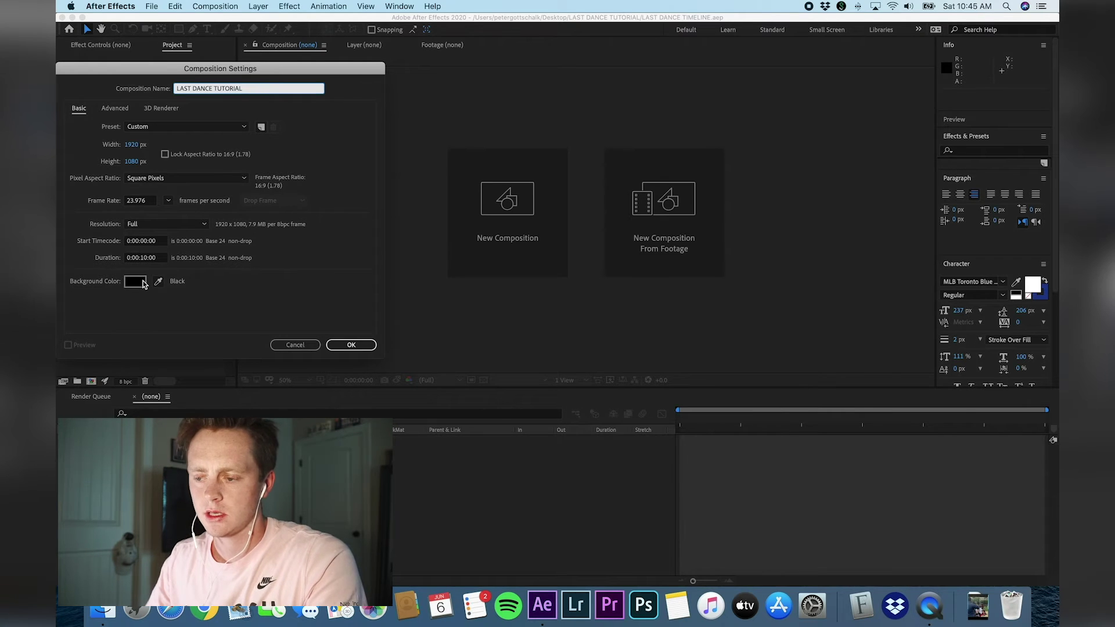
pyautogui.click(345, 345)
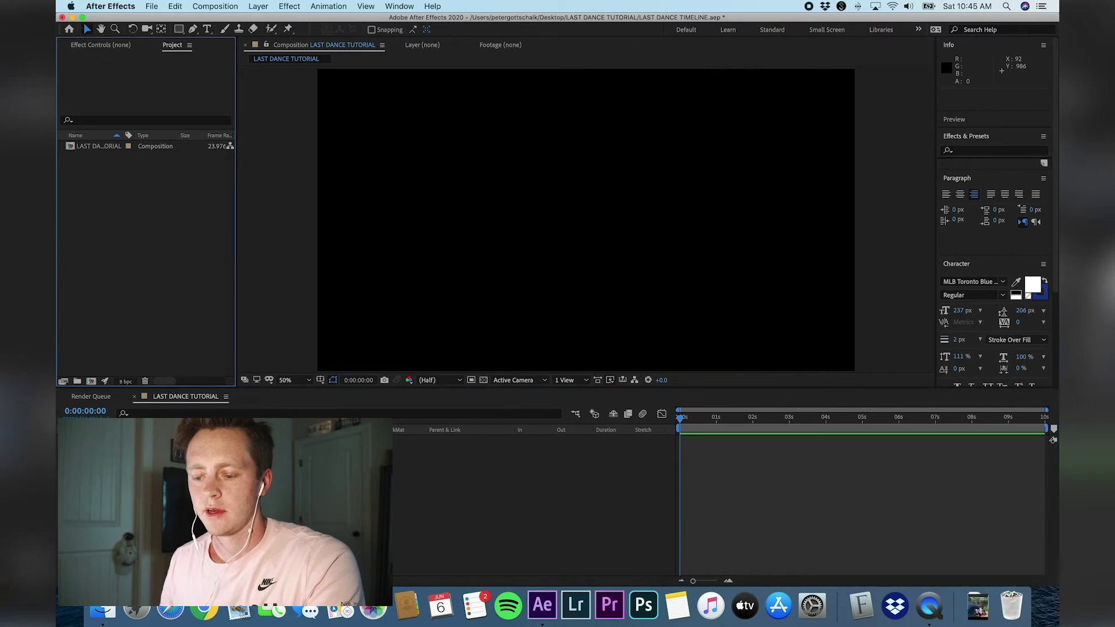
# - Import LAST DANCE TIMELINE.psd from the LAST DANCE TUTORIAL folder as a composition with editable layer styles
pyautogui.click(103, 609)
pyautogui.moveTo(325, 89); pyautogui.dragTo(524, 89)
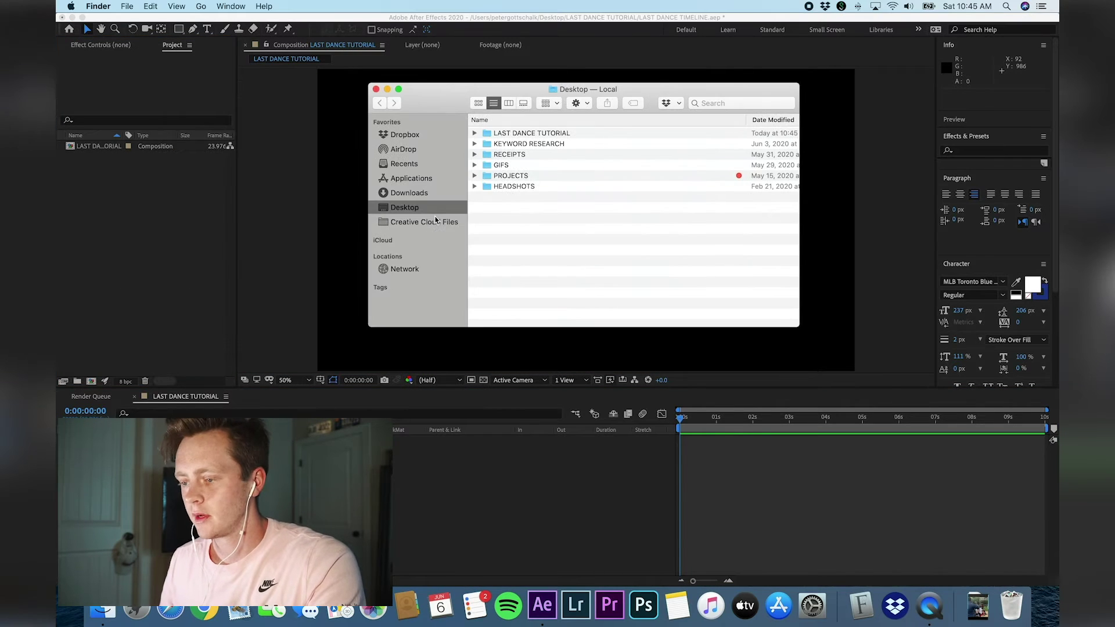
pyautogui.doubleClick(514, 133)
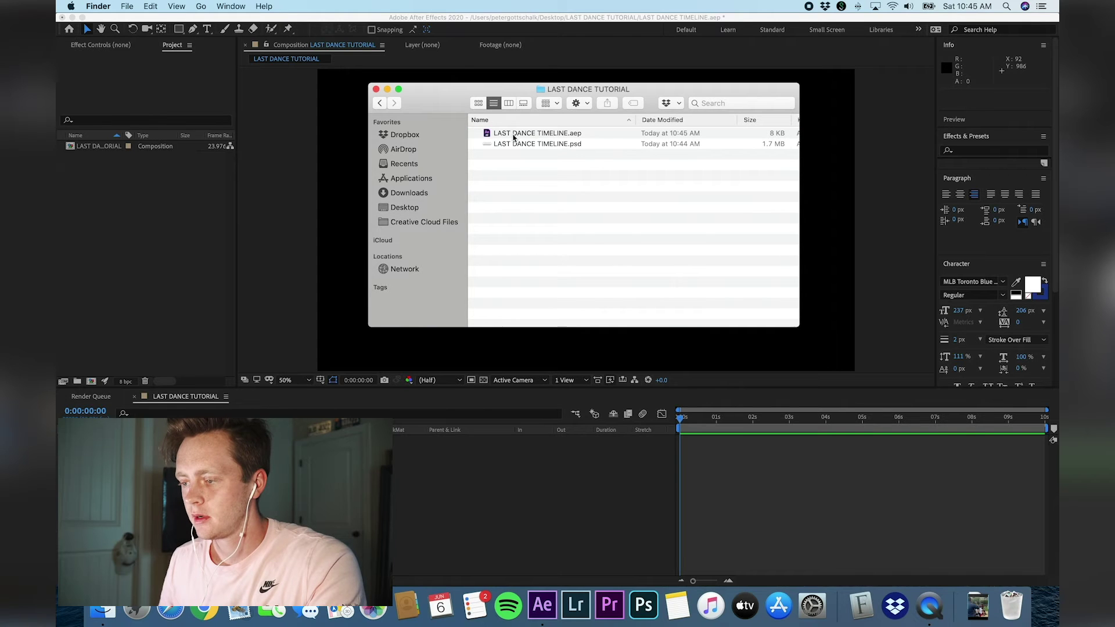
pyautogui.moveTo(525, 145); pyautogui.dragTo(110, 231)
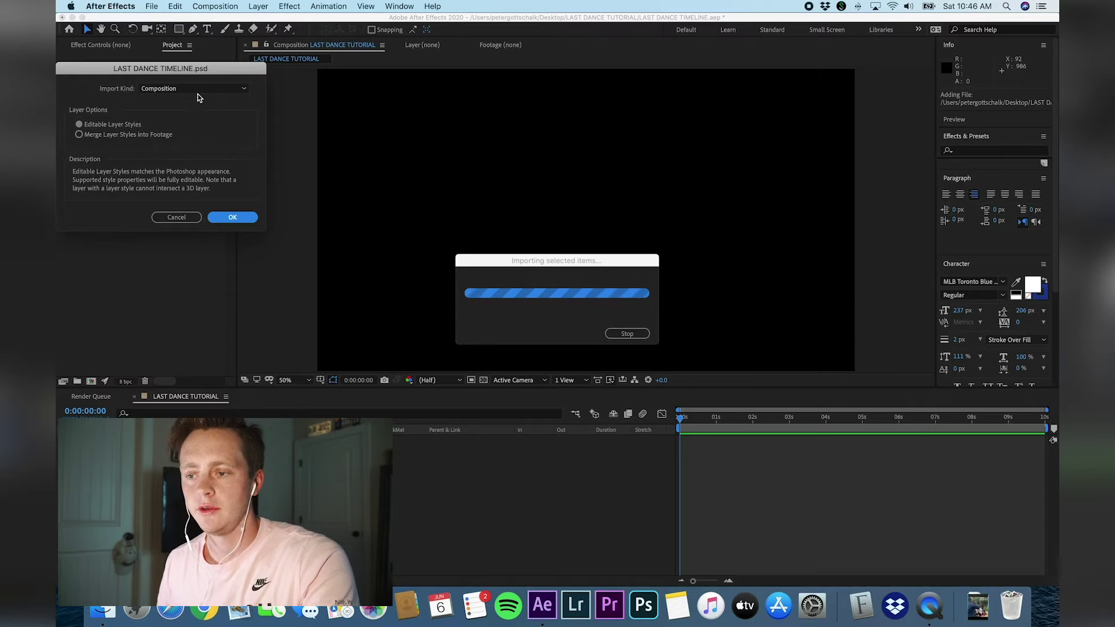
pyautogui.click(198, 93)
pyautogui.click(200, 94)
pyautogui.click(199, 95)
pyautogui.click(200, 95)
pyautogui.click(199, 95)
pyautogui.click(199, 95)
pyautogui.click(199, 95)
pyautogui.click(199, 94)
pyautogui.click(224, 217)
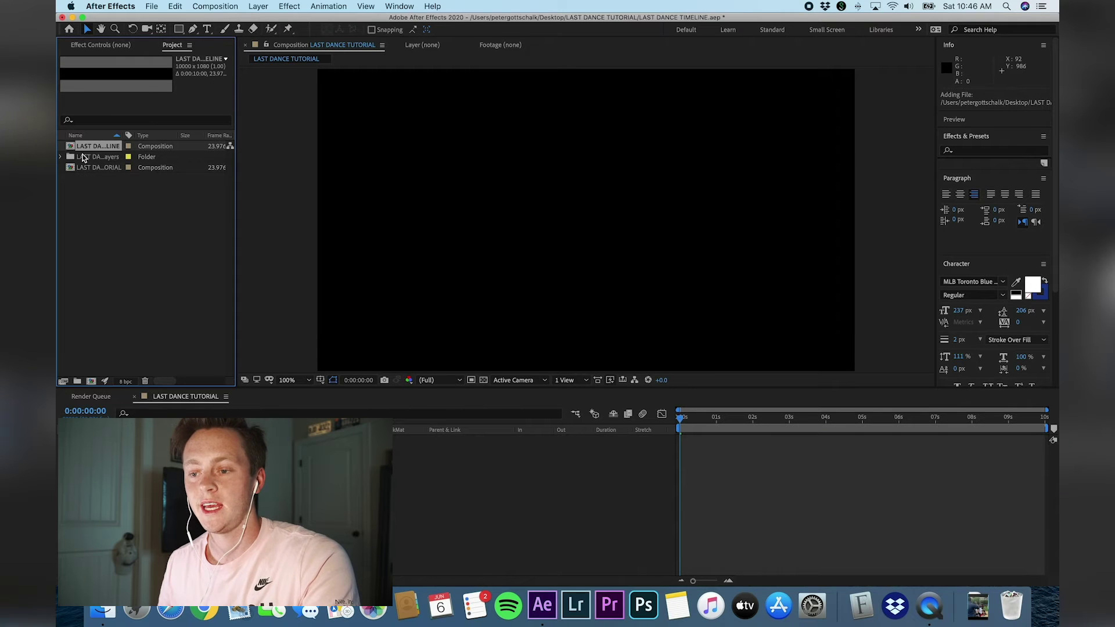
# - Check the imported layers and the LAST DANCE TIMELINE composition, and add that composition as a layer in LAST DANCE TUTORIAL
pyautogui.click(60, 157)
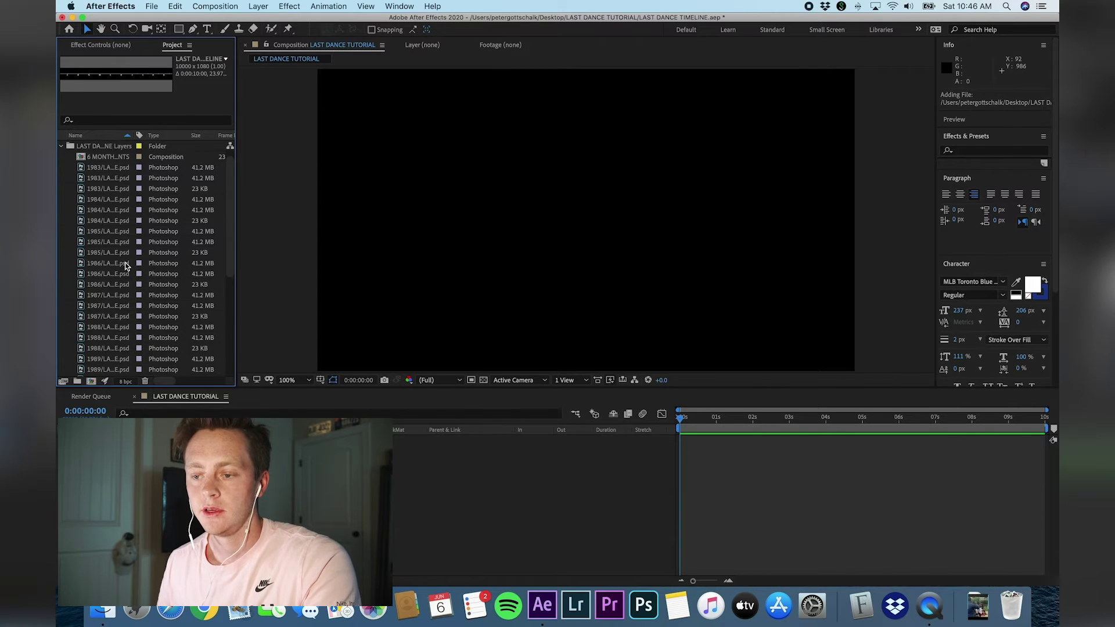
pyautogui.scroll(1, 125, 261)
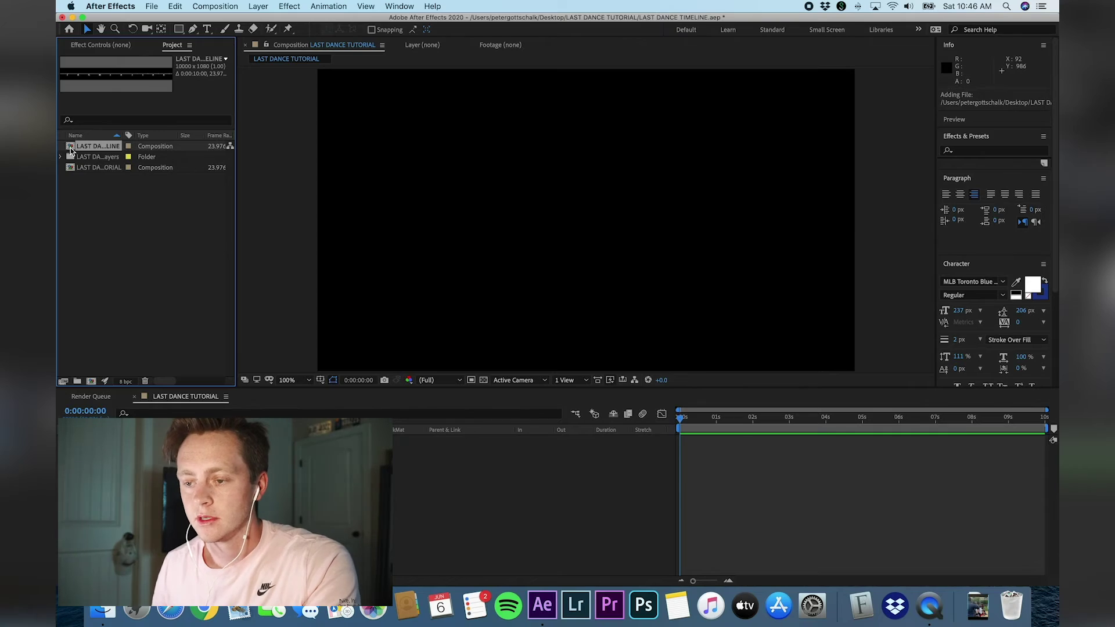
pyautogui.doubleClick(70, 146)
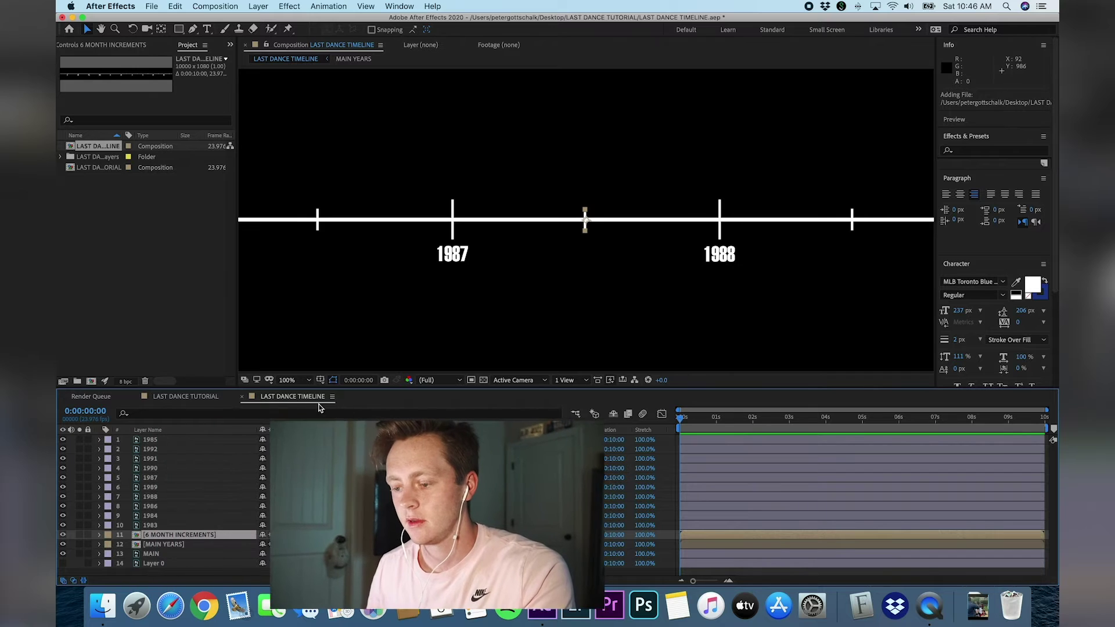
pyautogui.click(206, 396)
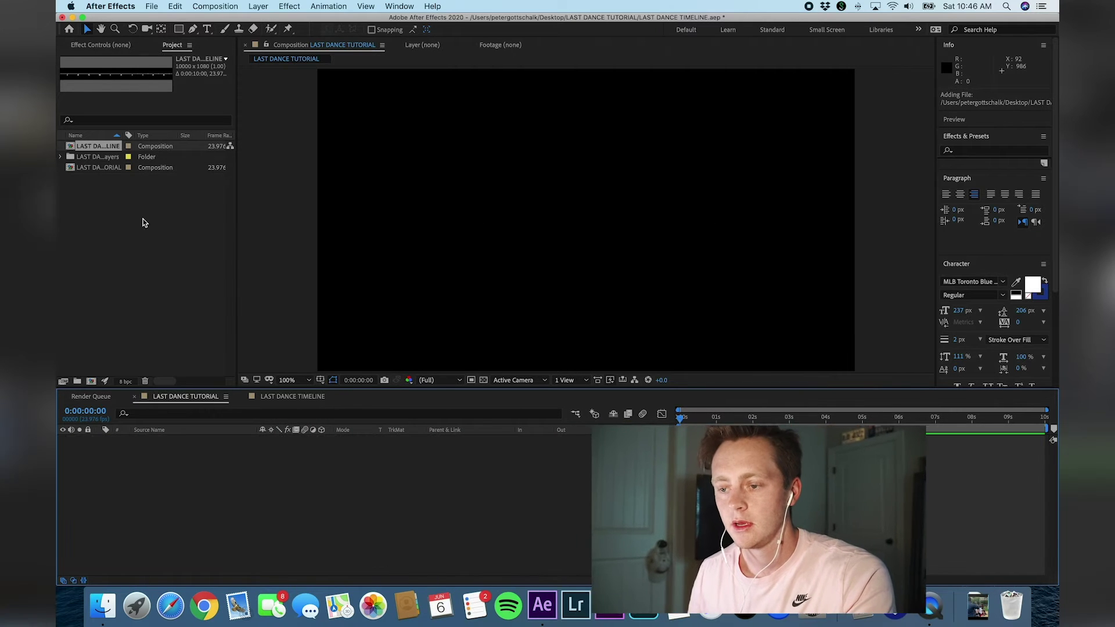
pyautogui.moveTo(96, 146); pyautogui.dragTo(213, 458)
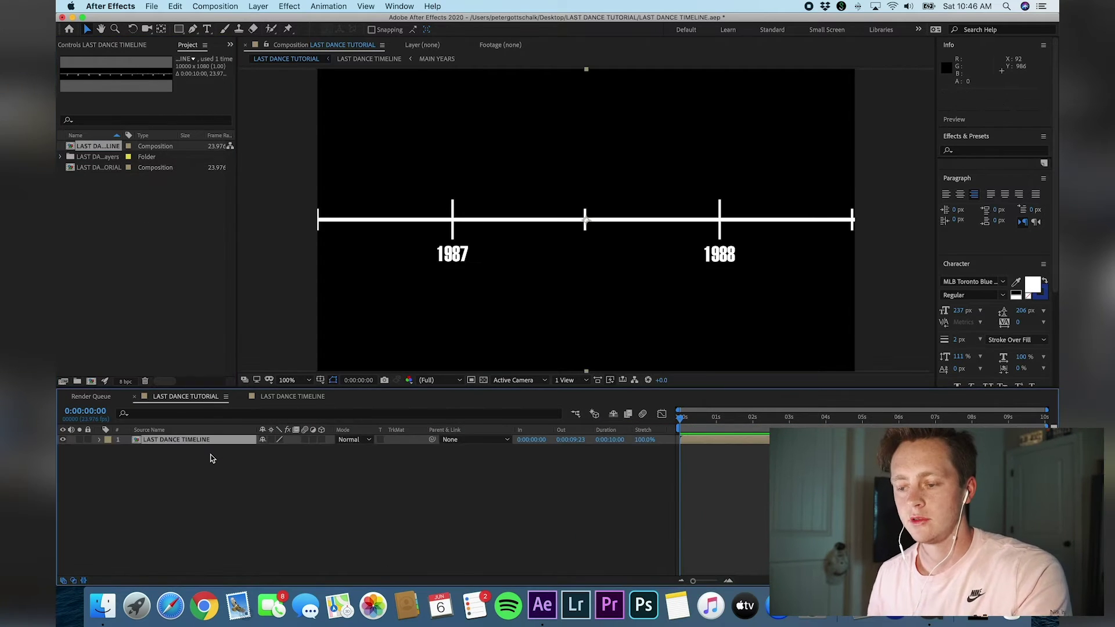
# - Keyframe the LAST DANCE TIMELINE layer's Position at 0 seconds to -2383, 540, centring the year 1991 in the frame
pyautogui.press('p')
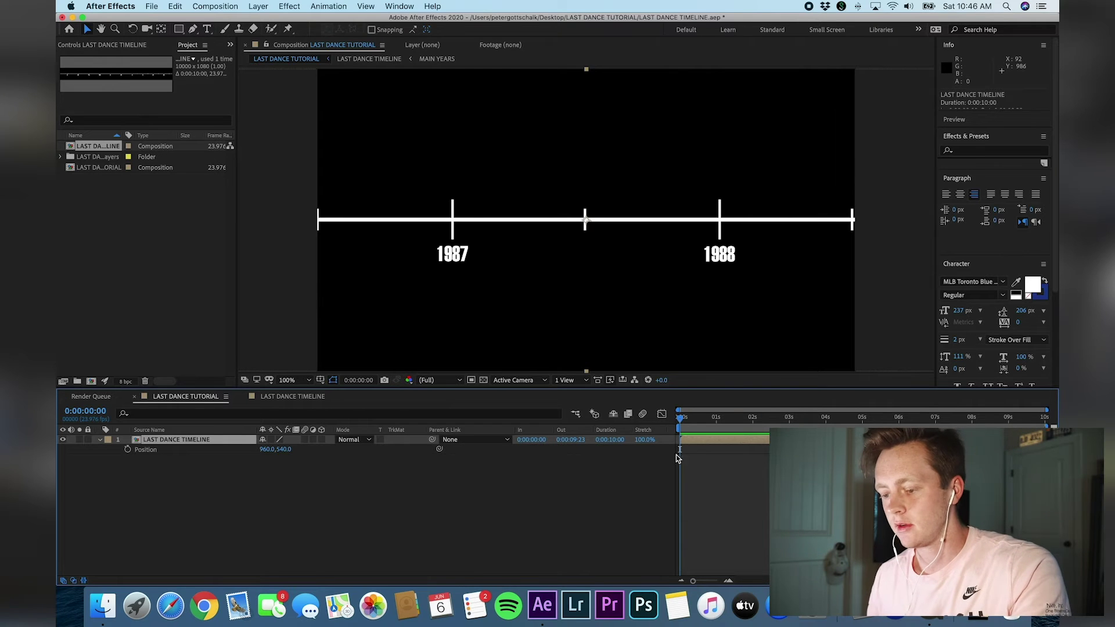
pyautogui.moveTo(275, 450); pyautogui.dragTo(419, 450)
pyautogui.moveTo(264, 453); pyautogui.dragTo(356, 452)
pyautogui.press('super+z')
pyautogui.click(704, 443)
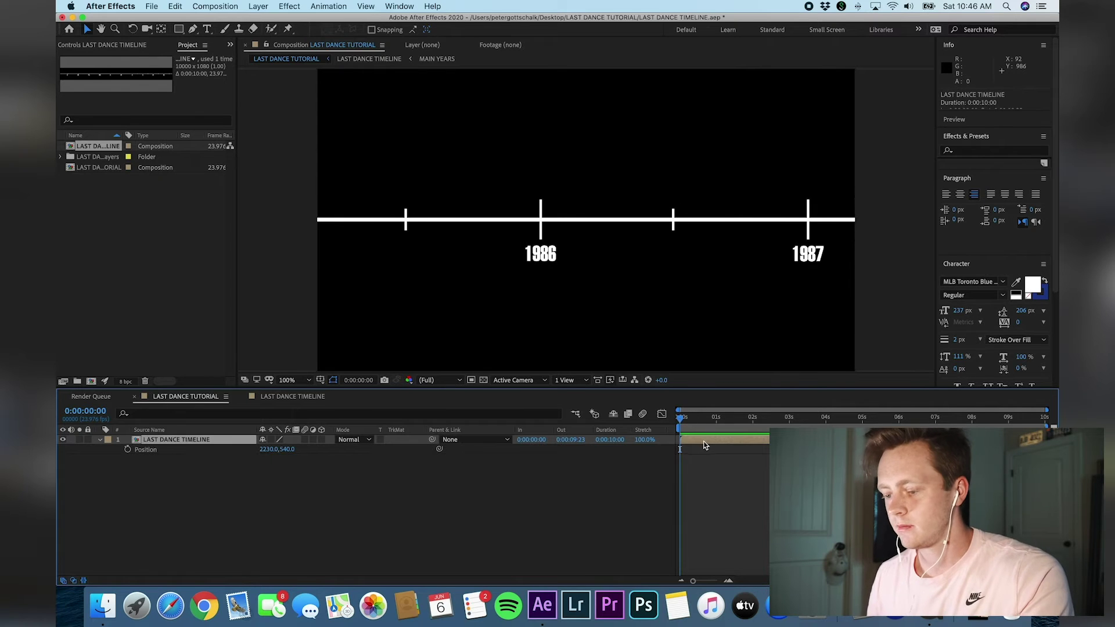
pyautogui.moveTo(270, 452); pyautogui.dragTo(67, 429)
pyautogui.moveTo(271, 453)
pyautogui.mouseDown()
pyautogui.moveTo(292, 406)
pyautogui.moveTo(310, 440)
pyautogui.moveTo(266, 451)
pyautogui.moveTo(286, 450)
pyautogui.mouseUp()
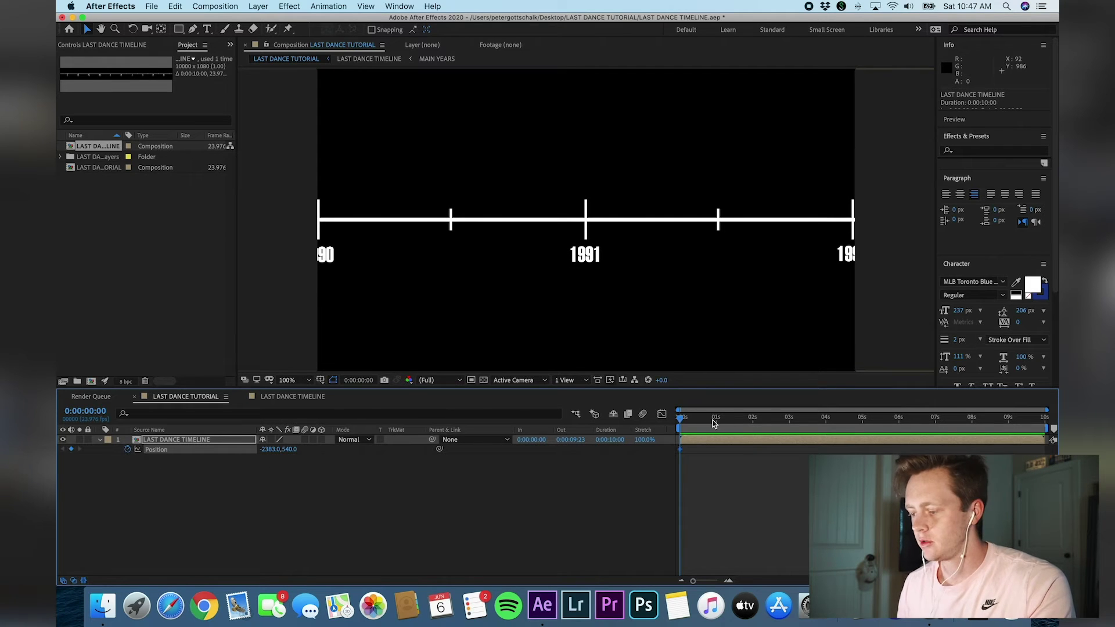
# - Add a second Position keyframe at 0:00:02:13 with the value 4301, 540, centring the year 1984 in the frame
pyautogui.moveTo(768, 416); pyautogui.dragTo(772, 414)
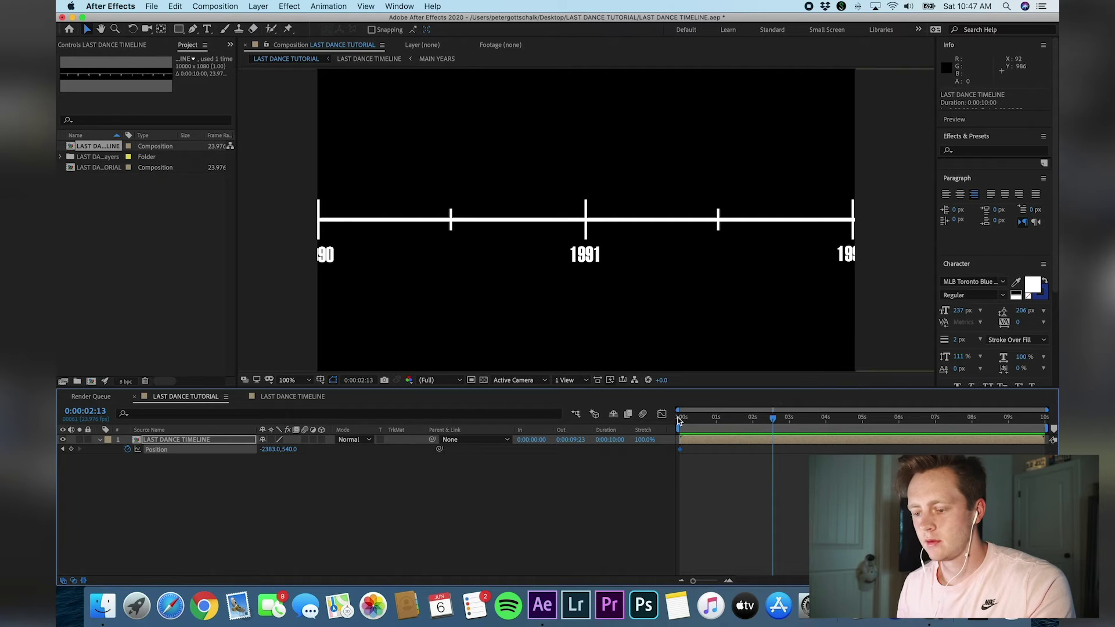
pyautogui.moveTo(536, 455); pyautogui.dragTo(370, 464)
pyautogui.moveTo(265, 452); pyautogui.dragTo(1054, 441)
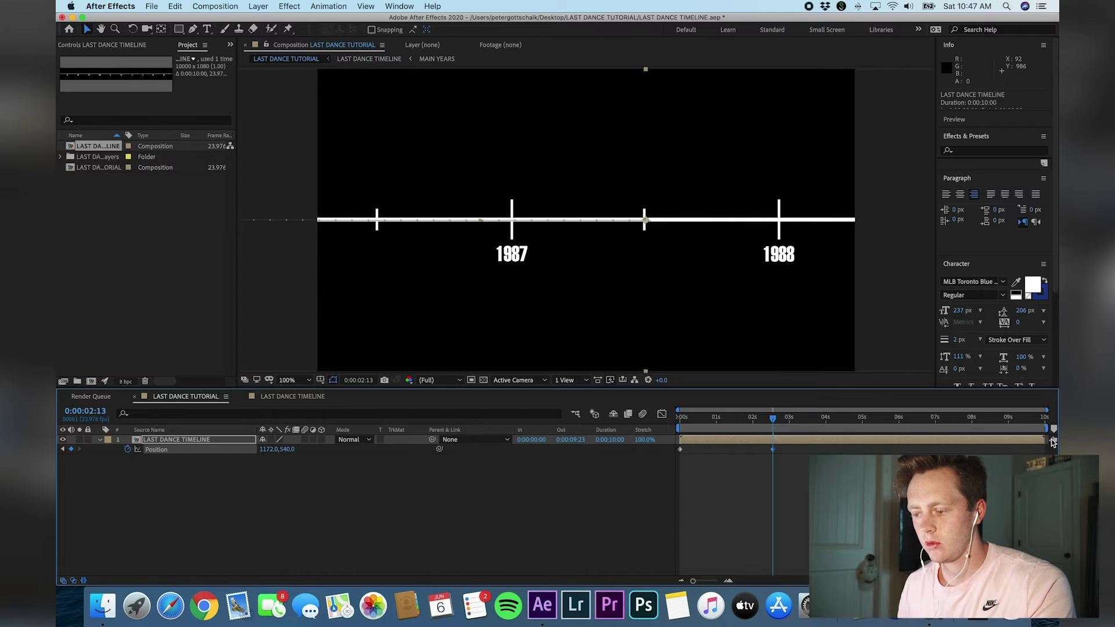
pyautogui.moveTo(271, 453); pyautogui.dragTo(107, 470)
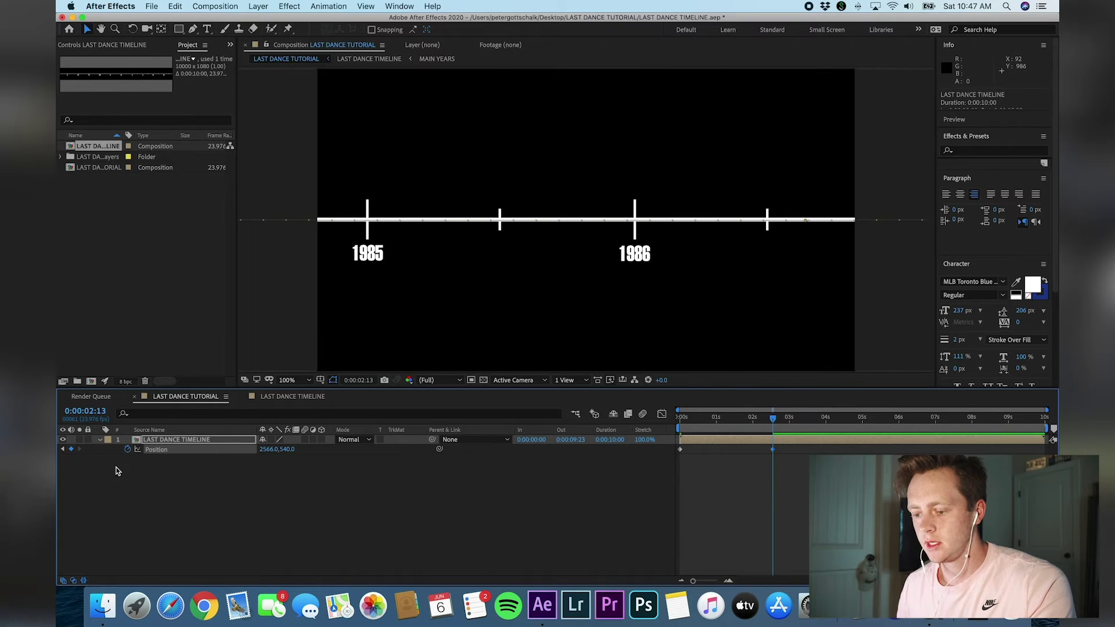
pyautogui.moveTo(281, 449); pyautogui.dragTo(665, 460)
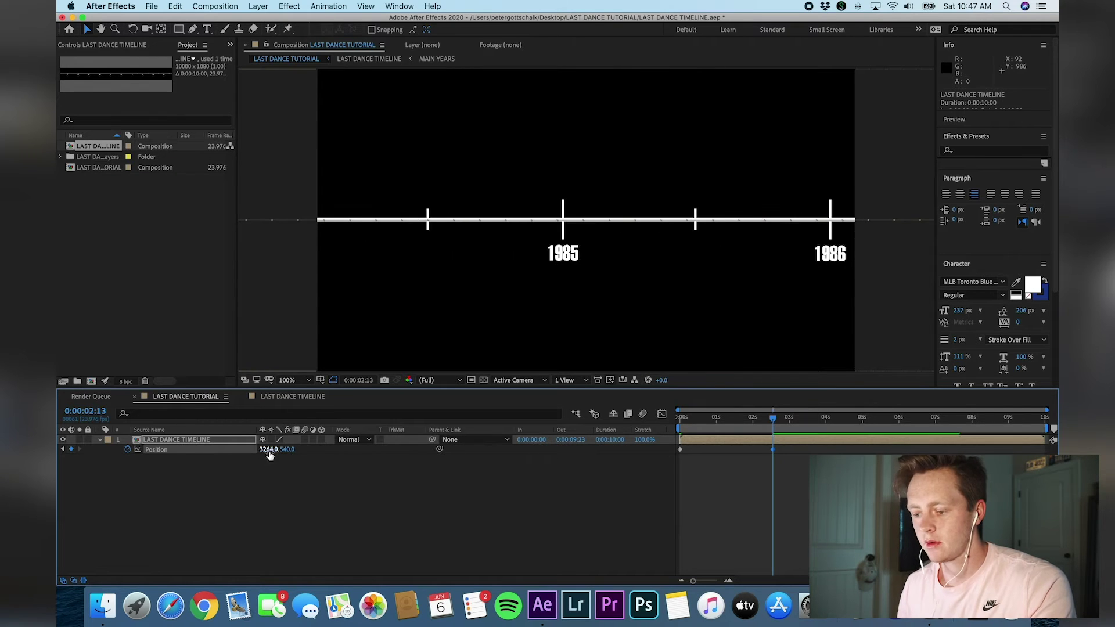
pyautogui.moveTo(334, 448); pyautogui.dragTo(806, 450)
pyautogui.moveTo(269, 448); pyautogui.dragTo(312, 446)
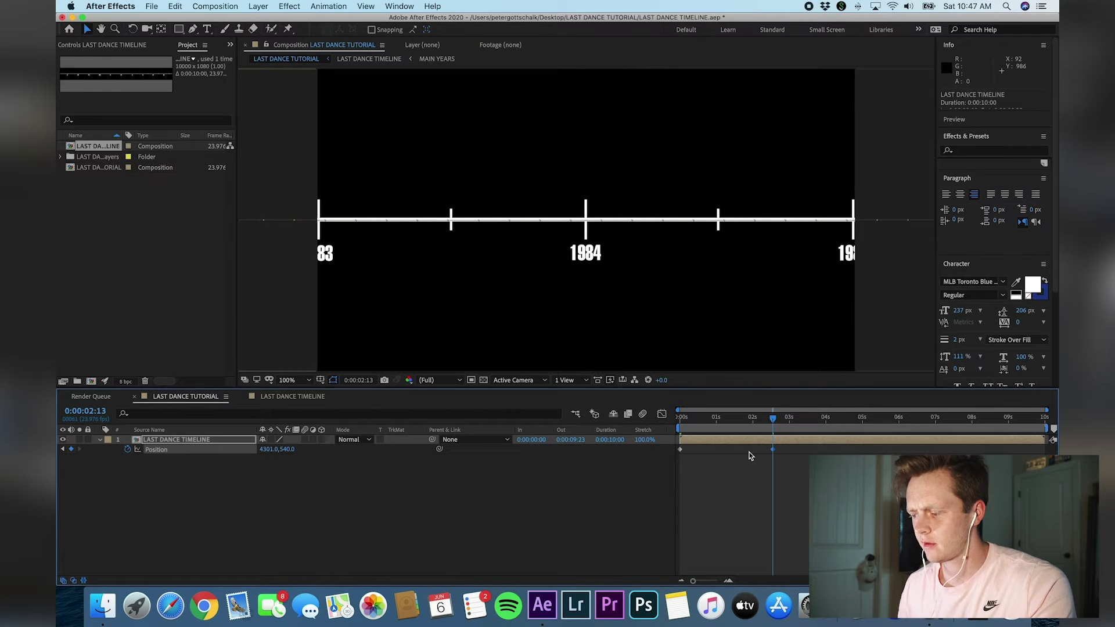
# - Preview the timeline slide, shift its second Position keyframe back to 0:00:02:00, and play the animation again
pyautogui.moveTo(773, 422); pyautogui.dragTo(680, 422)
pyautogui.press('space')
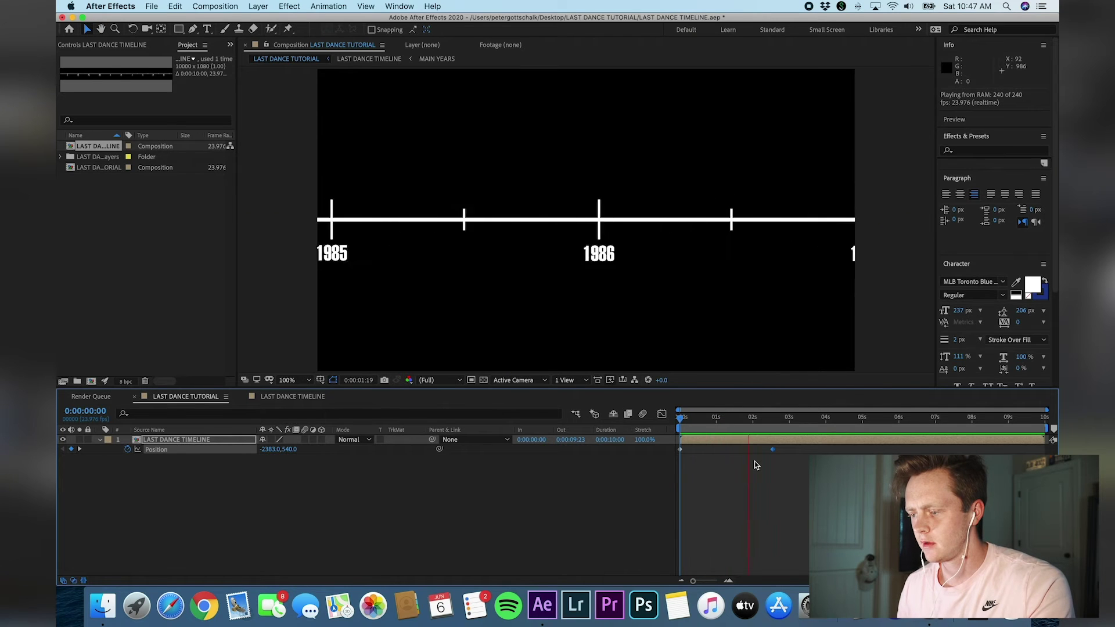
pyautogui.moveTo(772, 450); pyautogui.dragTo(754, 455)
pyautogui.press('Home')
pyautogui.press('space')
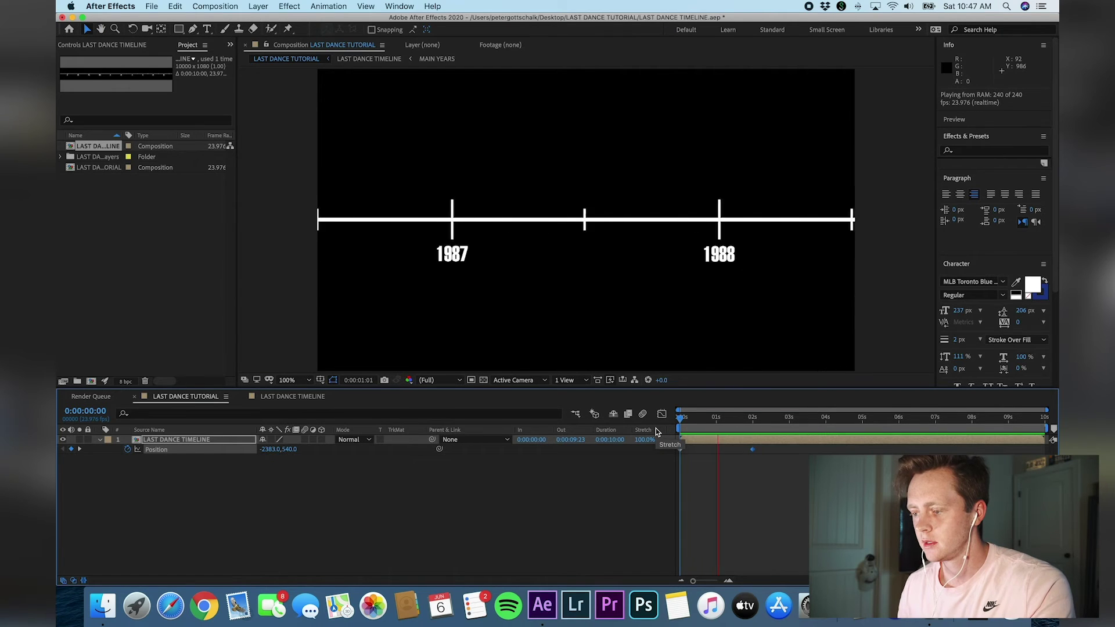
pyautogui.press('space')
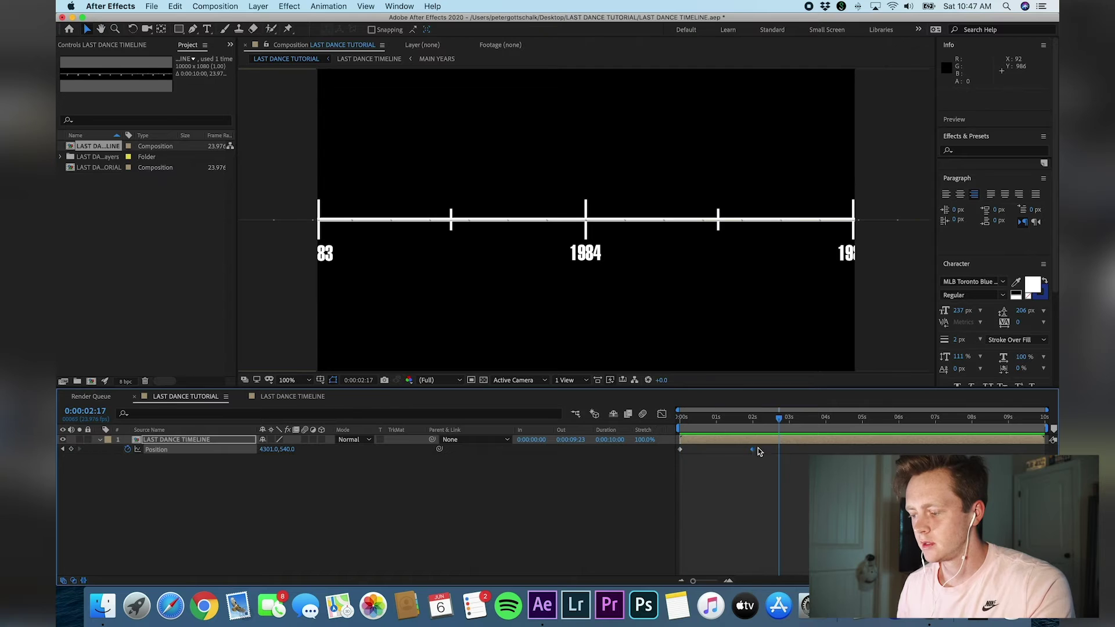
# - Apply Easy Ease to both Position keyframes of the timeline layer and preview the smoothed movement
pyautogui.rightClick(752, 449)
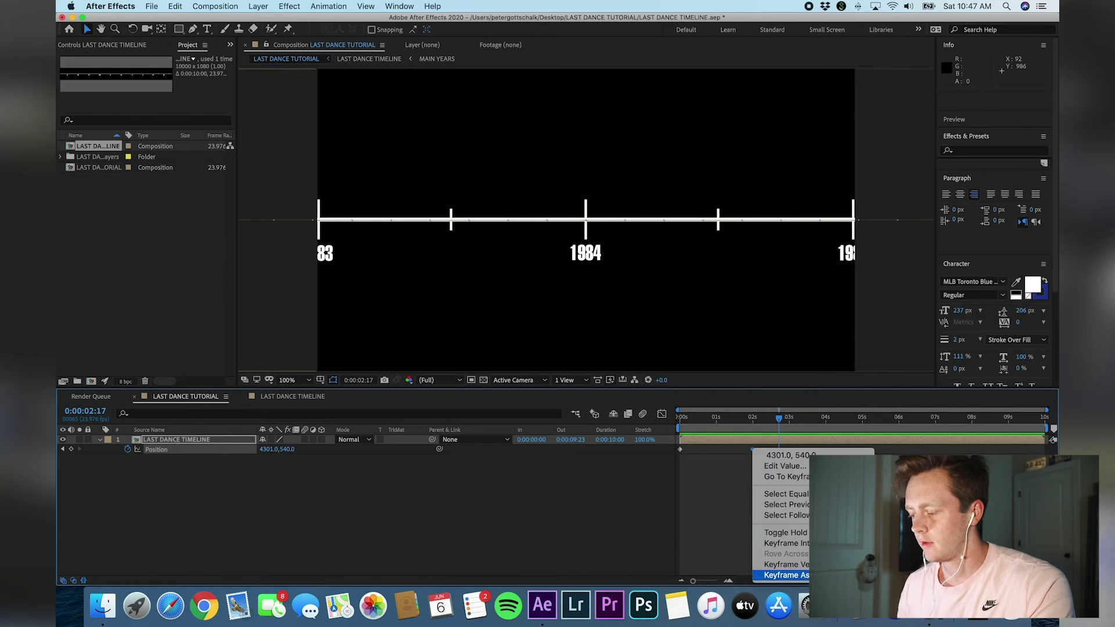
pyautogui.click(901, 552)
pyautogui.rightClick(681, 450)
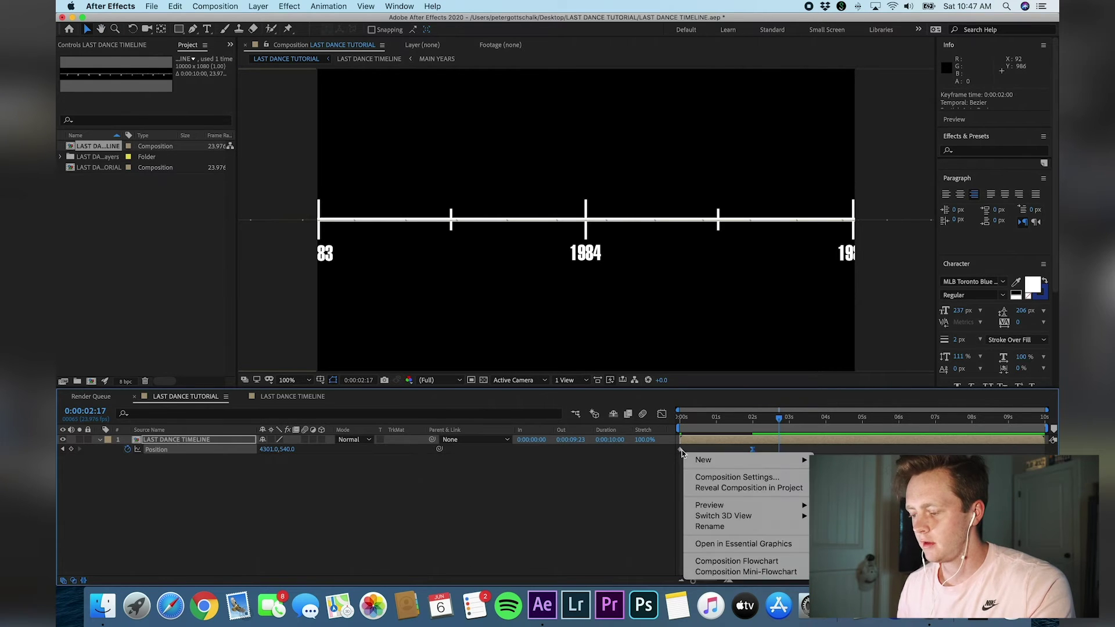
pyautogui.moveTo(766, 576)
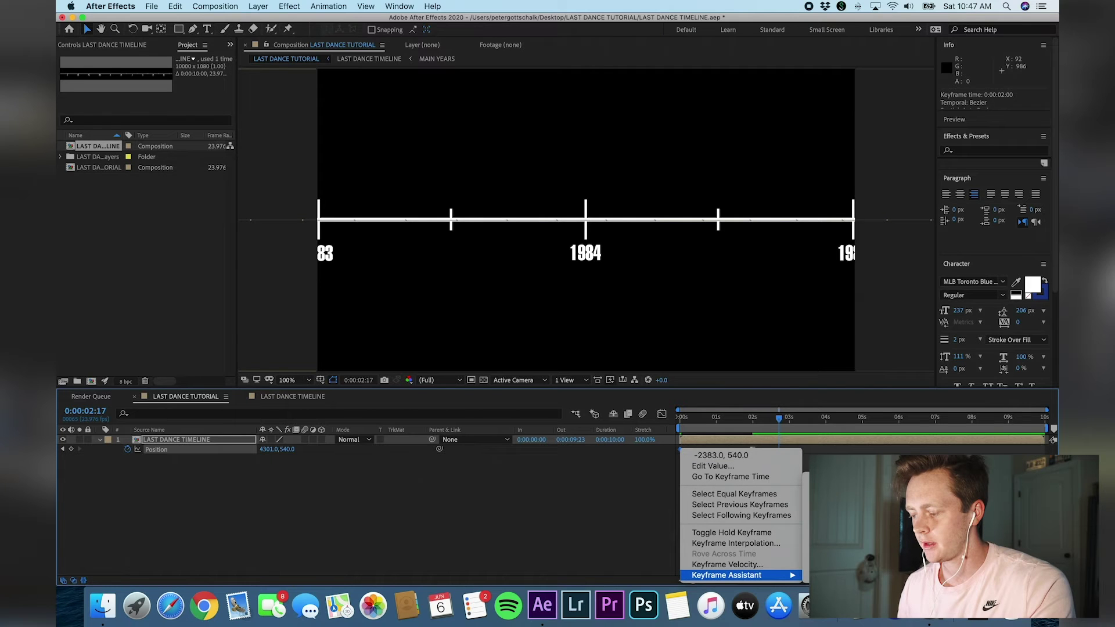
pyautogui.click(842, 511)
pyautogui.press('space')
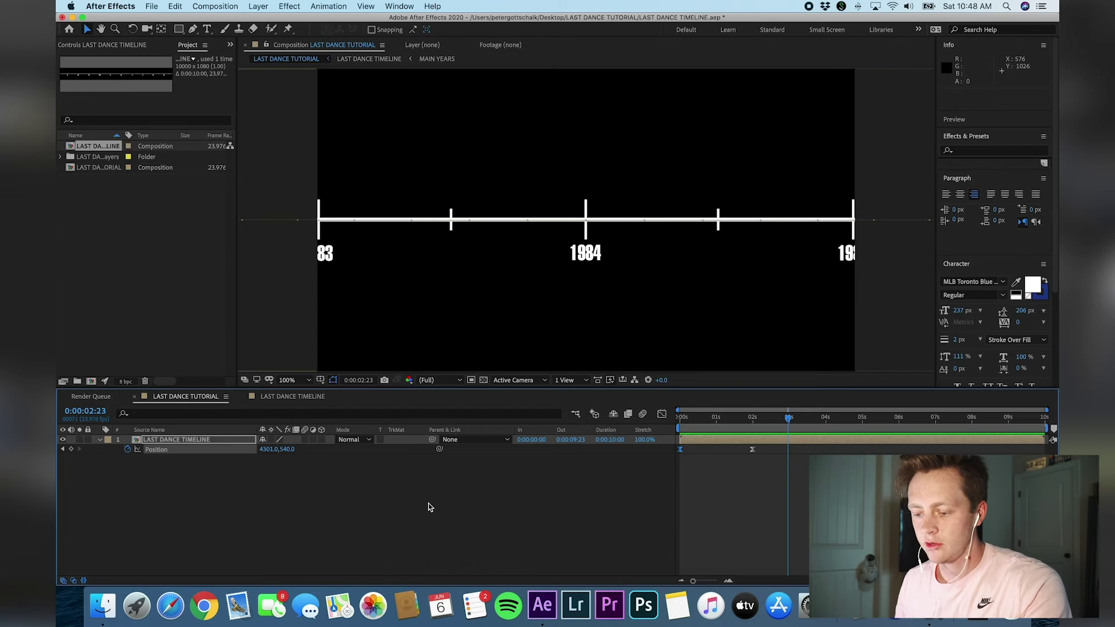
# - Add a shape layer with a white rectangle about 1173 × 1076 px and centre it horizontally and vertically in the composition
pyautogui.rightClick(429, 508)
pyautogui.moveTo(464, 464)
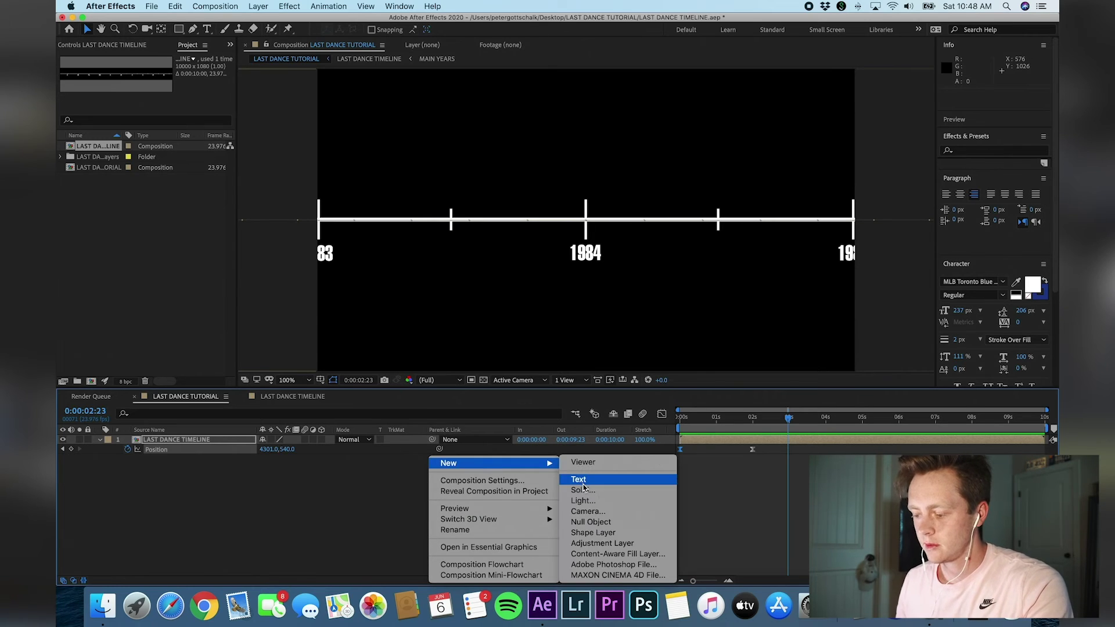
pyautogui.click(599, 533)
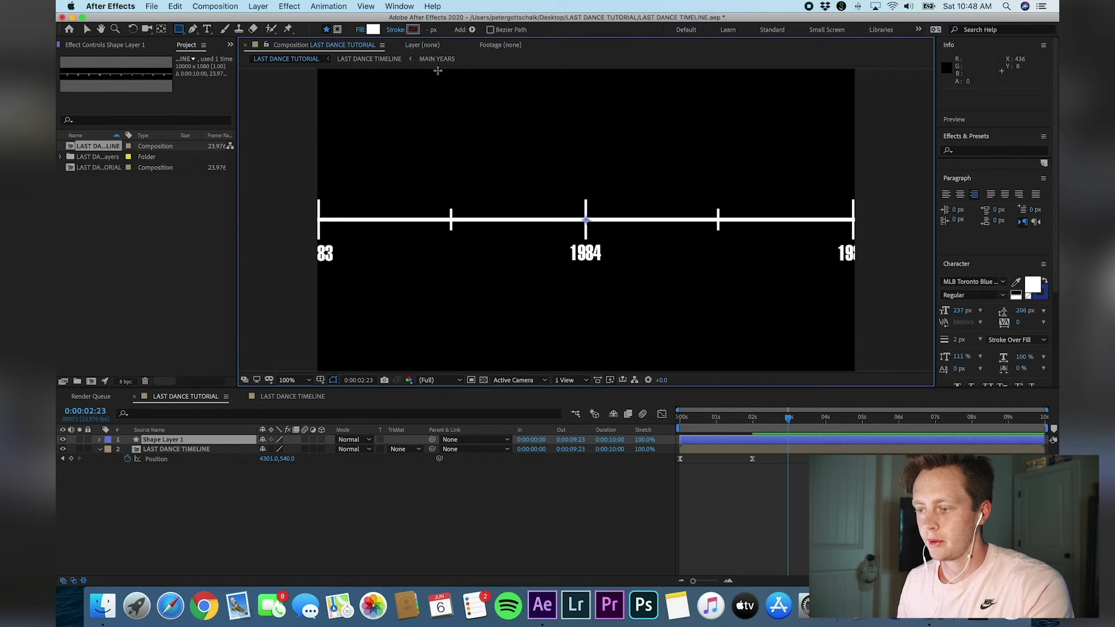
pyautogui.moveTo(437, 71)
pyautogui.mouseDown()
pyautogui.moveTo(552, 157)
pyautogui.moveTo(694, 336)
pyautogui.moveTo(766, 371)
pyautogui.mouseUp()
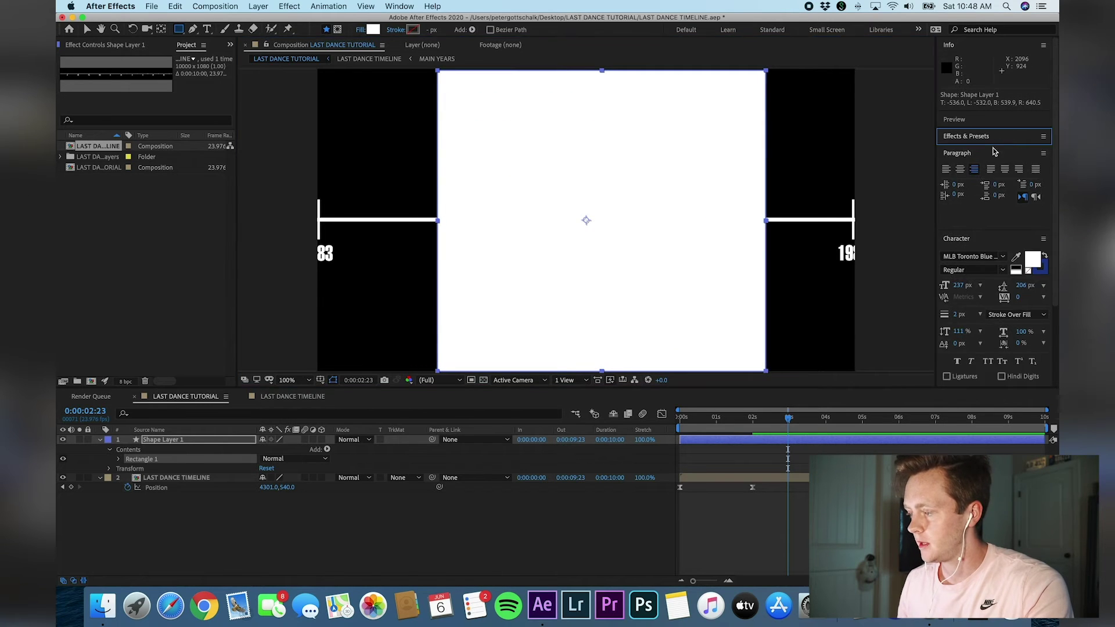
pyautogui.click(992, 165)
pyautogui.click(966, 214)
pyautogui.click(1024, 215)
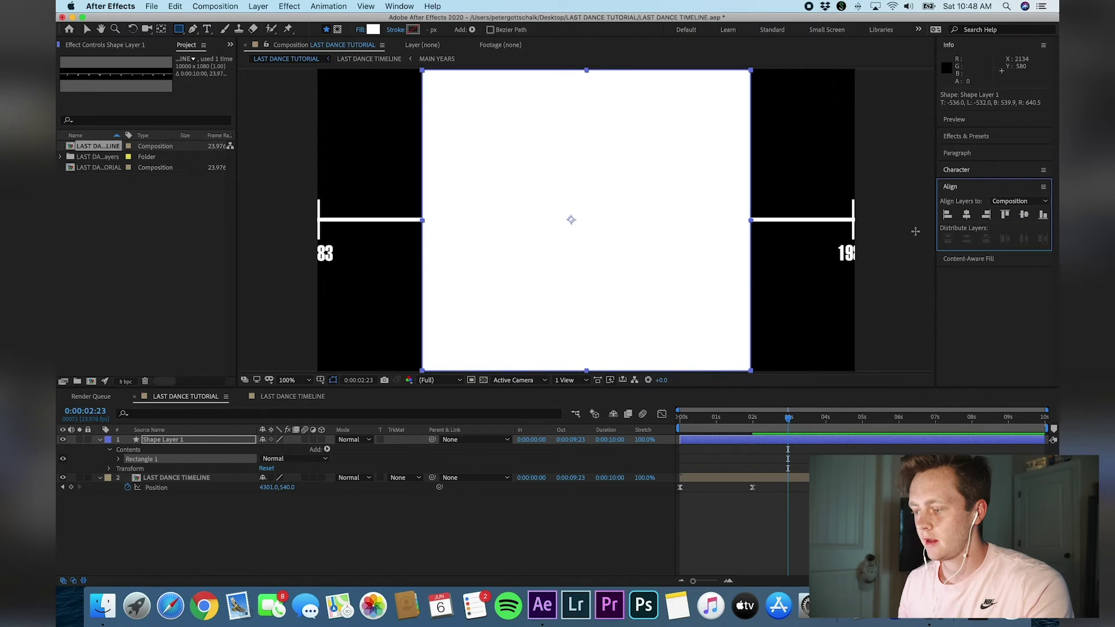
pyautogui.click(789, 526)
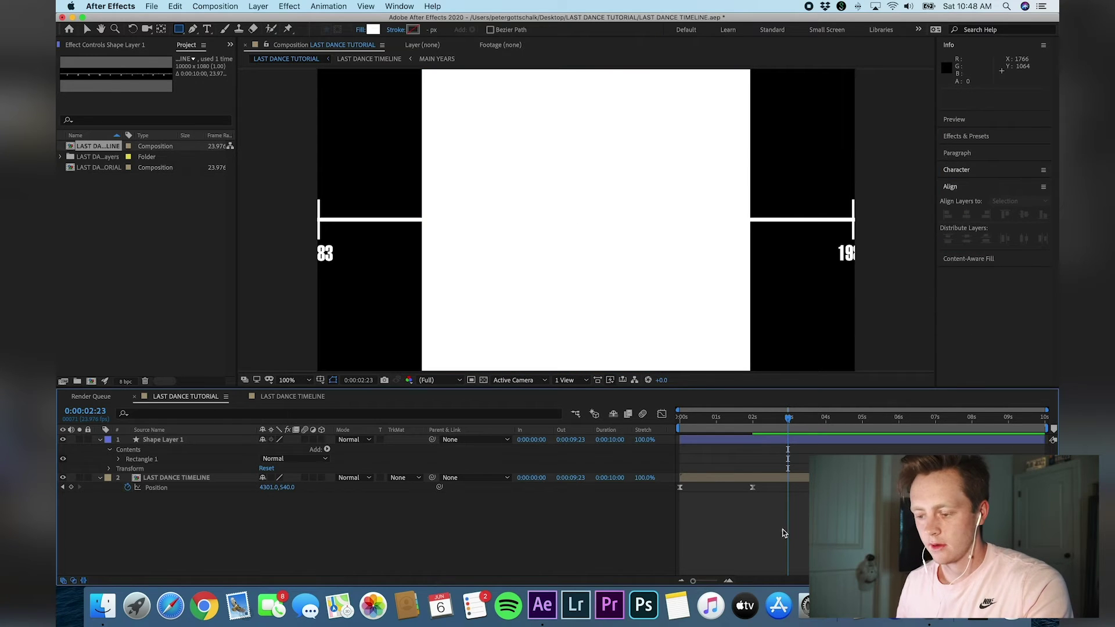
# - Set the LAST DANCE TIMELINE layer's track matte to Alpha Matte using Shape Layer 1
pyautogui.click(409, 481)
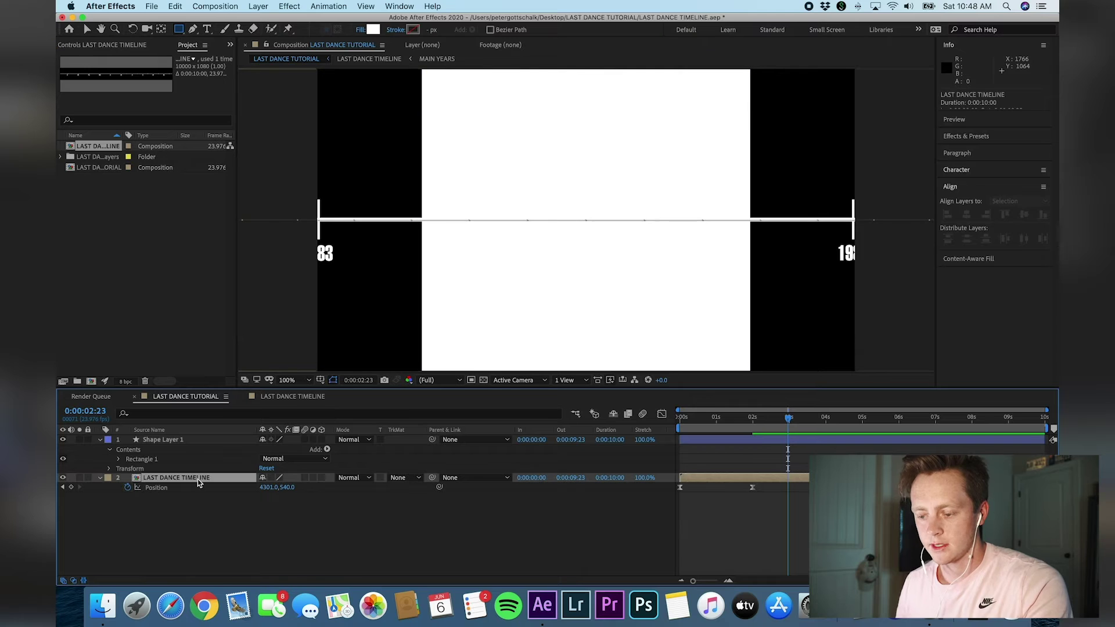
pyautogui.click(409, 481)
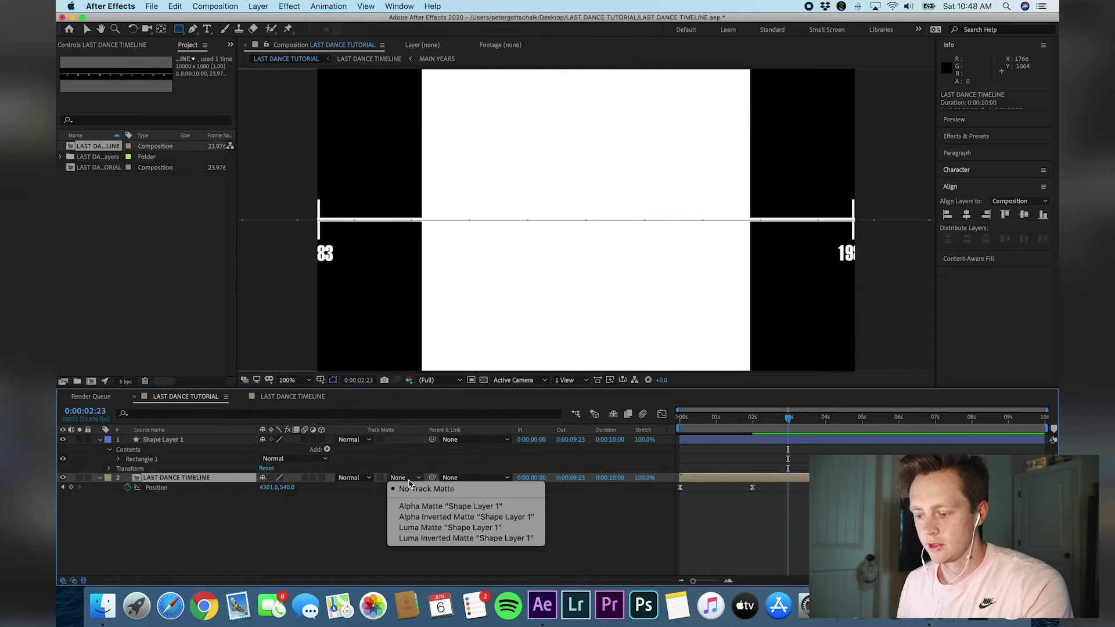
pyautogui.click(430, 507)
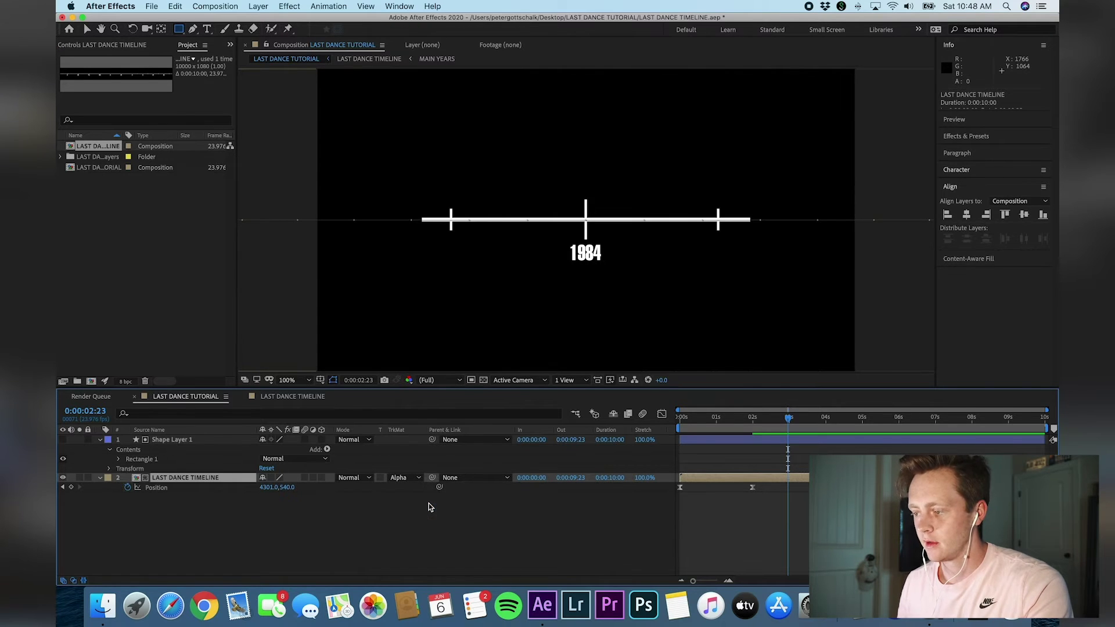
# - Apply the Crop Edges preset to Shape Layer 1, adjust its crop amount and feather to fade the timeline's ends, and preview it
pyautogui.click(981, 137)
pyautogui.write('crop')
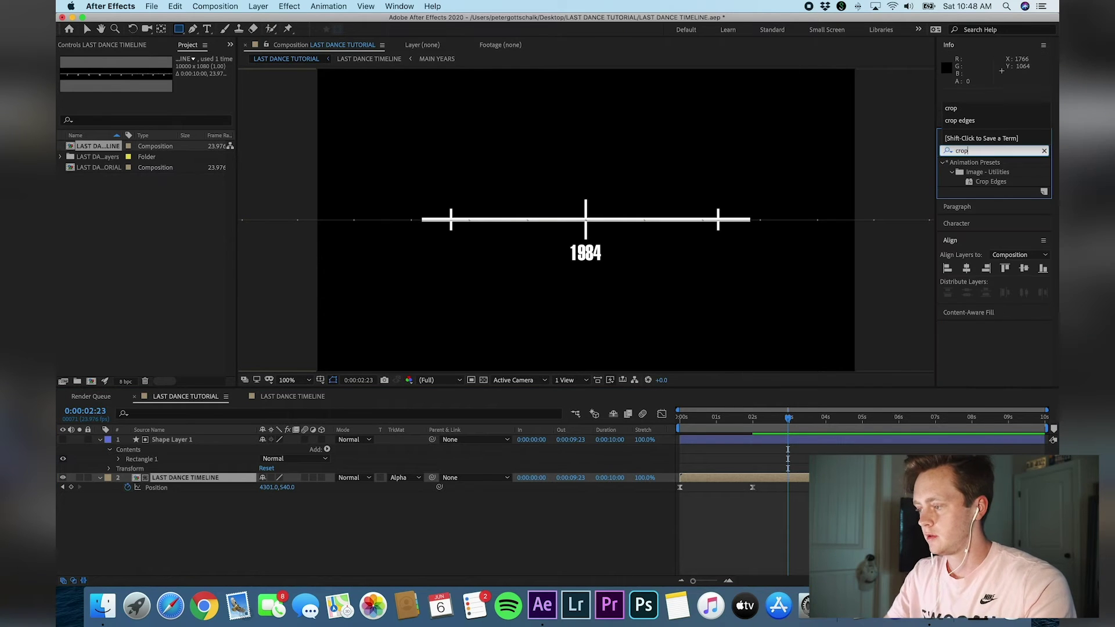
pyautogui.moveTo(993, 181); pyautogui.dragTo(749, 444)
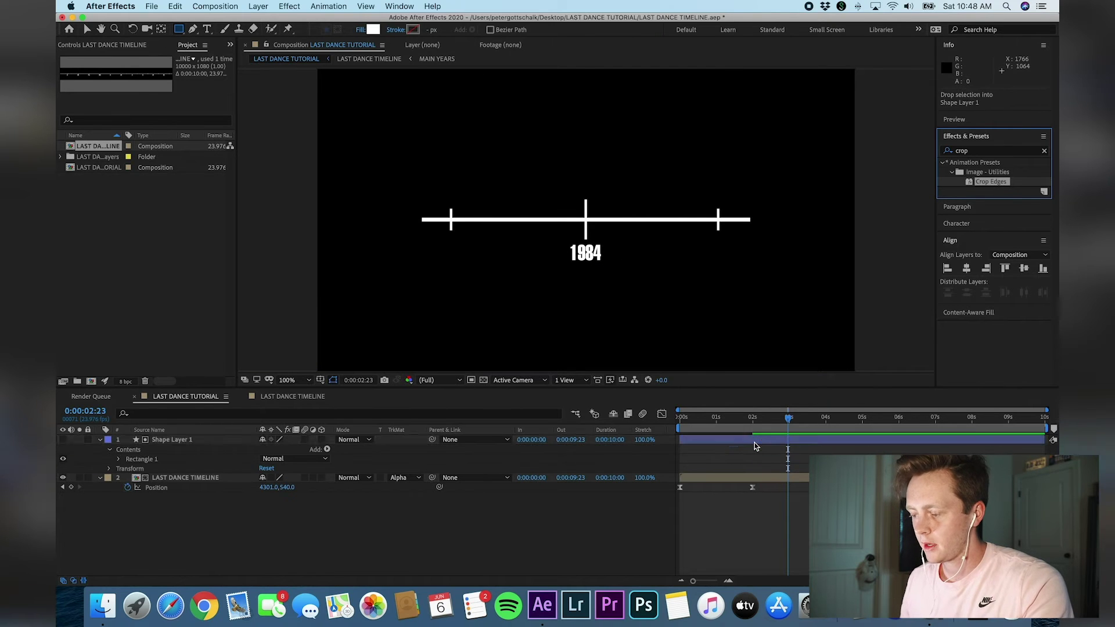
pyautogui.moveTo(162, 80); pyautogui.dragTo(165, 77)
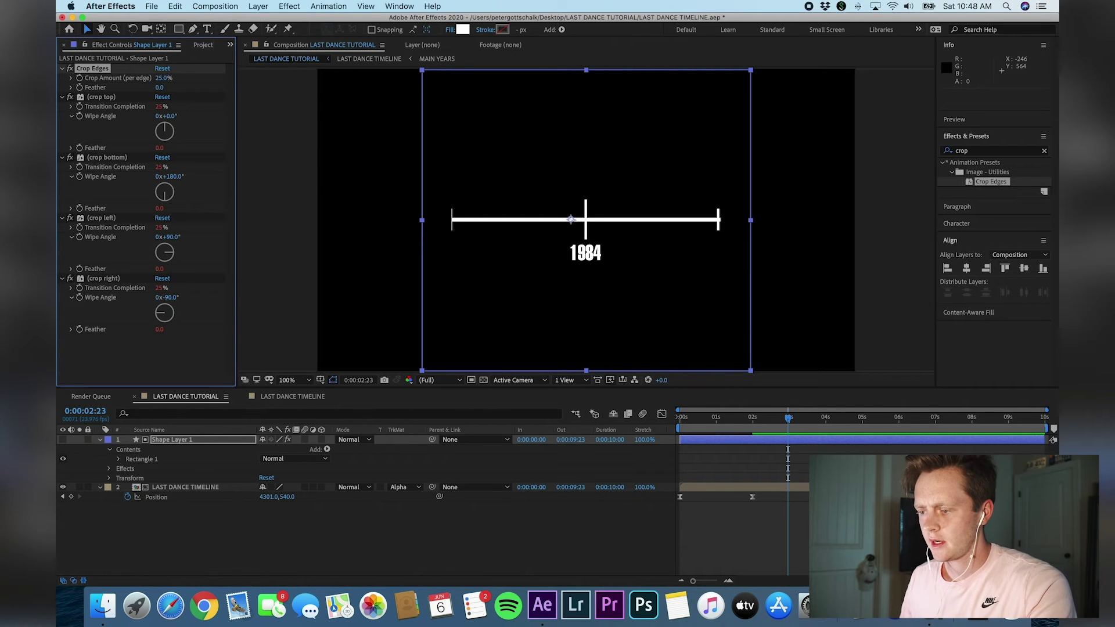
pyautogui.moveTo(238, 85)
pyautogui.mouseDown()
pyautogui.moveTo(257, 83)
pyautogui.moveTo(255, 94)
pyautogui.mouseUp()
pyautogui.press('space')
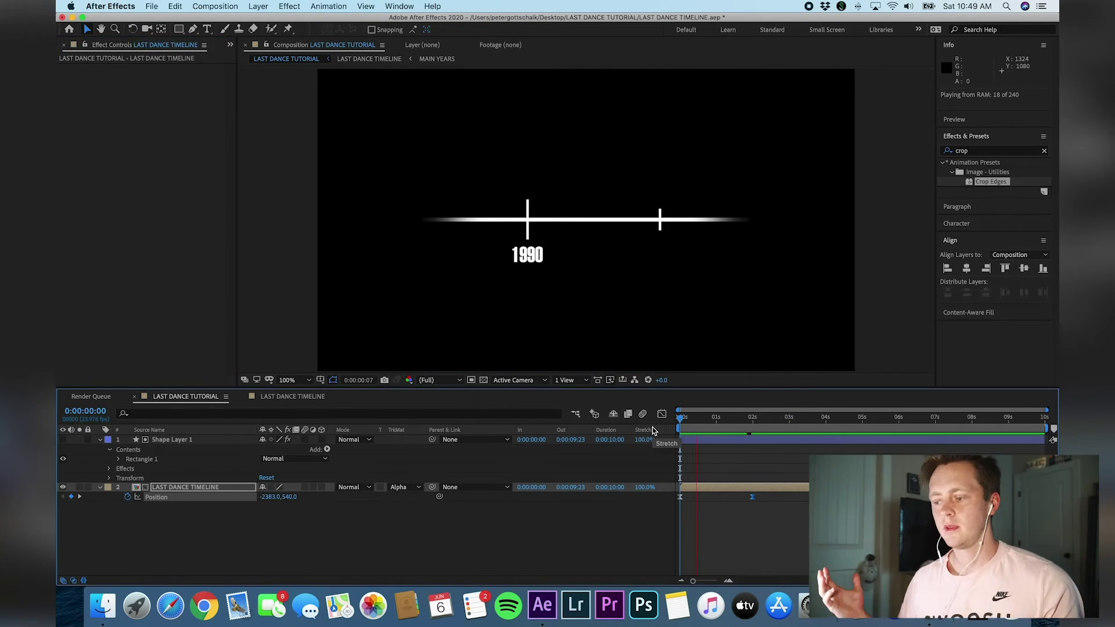
pyautogui.press('space')
pyautogui.click(244, 487)
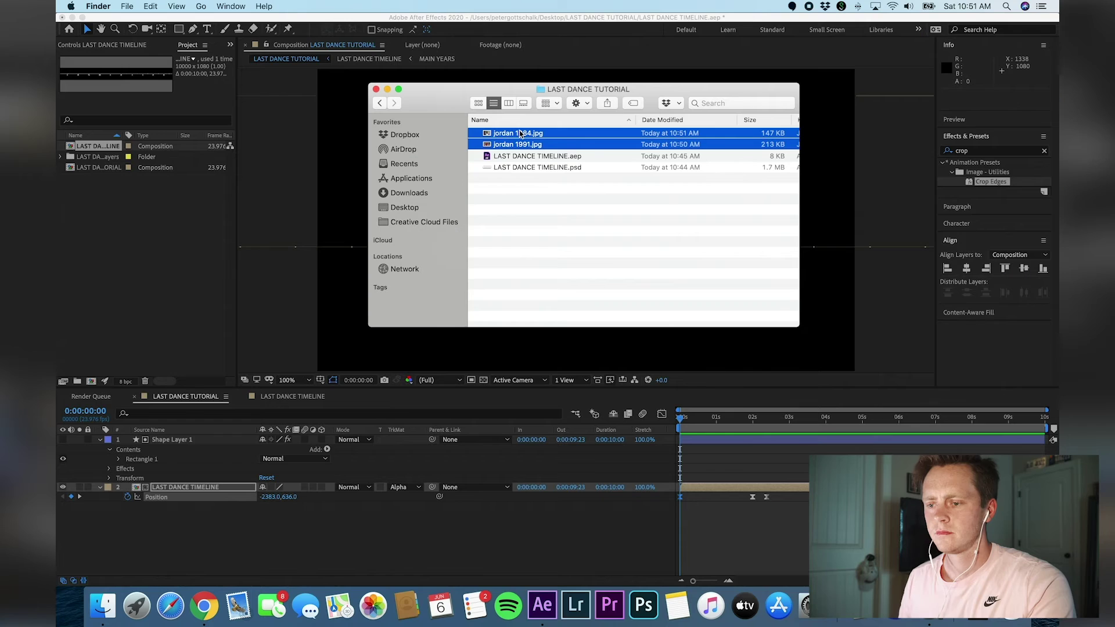
# - Import jordan 1984.jpg and jordan 1991.jpg from the LAST DANCE TUTORIAL folder into the project
pyautogui.keyDown('shift'); pyautogui.click(517, 144); pyautogui.keyUp('shift')
pyautogui.moveTo(517, 144); pyautogui.dragTo(138, 207)
pyautogui.click(105, 219)
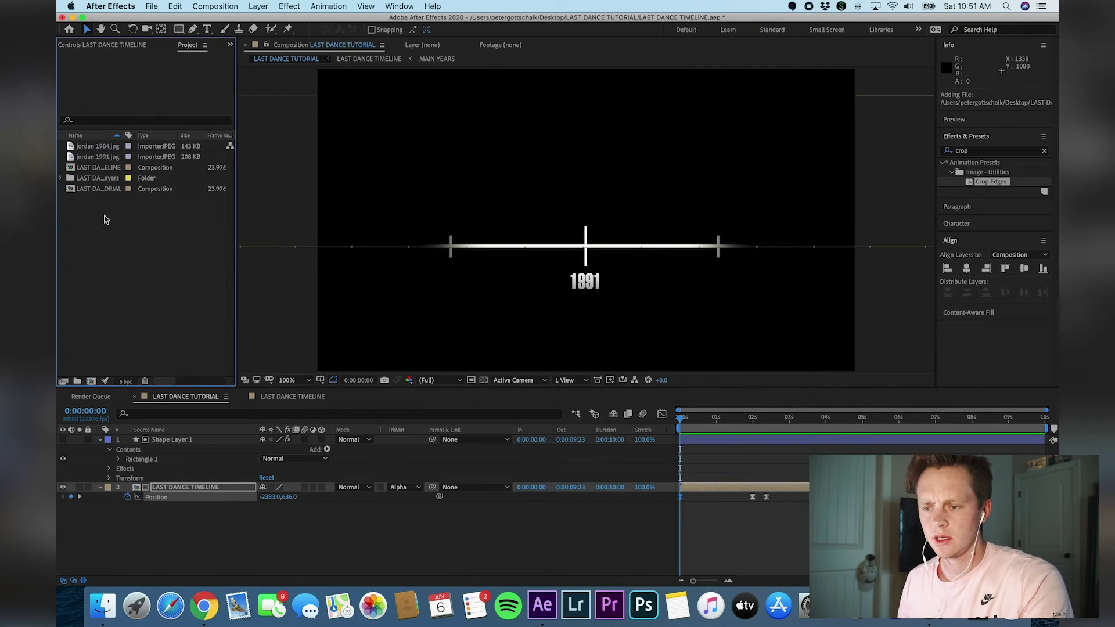
# - Place jordan 1991.jpg beneath the timeline layer in the composition and scale it to 160% to fill the frame
pyautogui.click(72, 159)
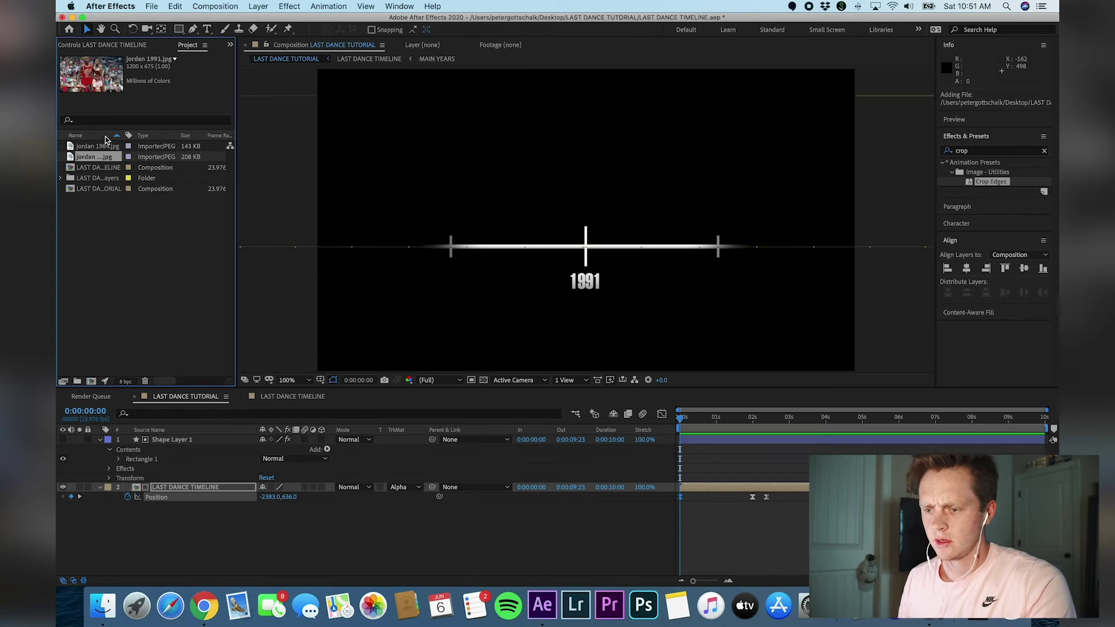
pyautogui.moveTo(68, 157); pyautogui.dragTo(680, 504)
pyautogui.press('s')
pyautogui.moveTo(276, 516); pyautogui.dragTo(301, 516)
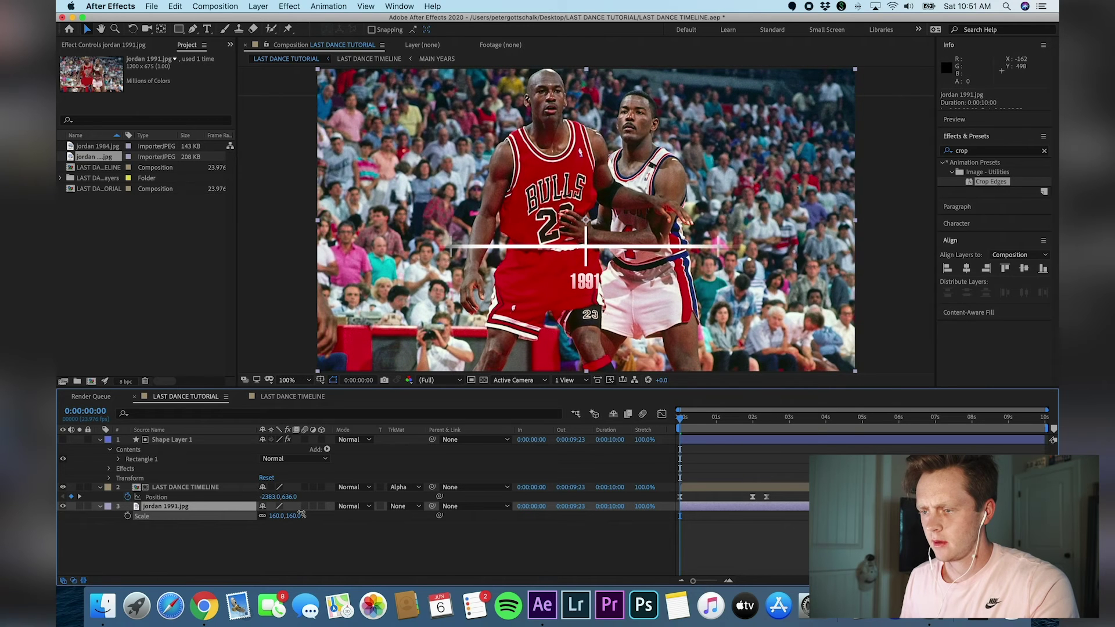
pyautogui.click(390, 528)
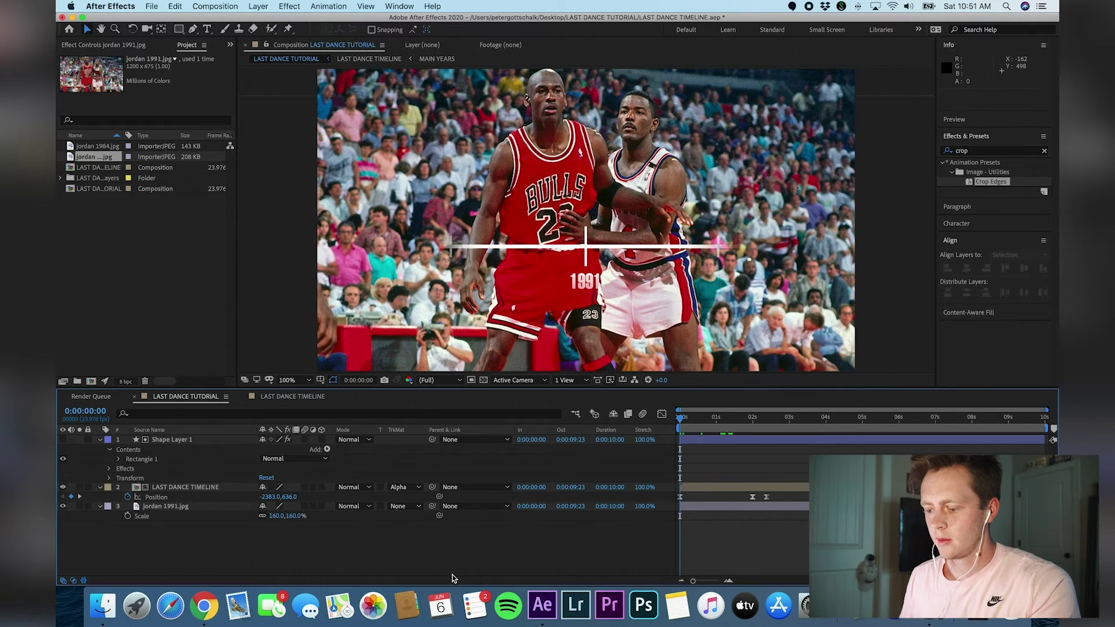
# - Add a null object to the composition and parent the jordan 1991.jpg layer to it
pyautogui.rightClick(454, 458)
pyautogui.moveTo(494, 463)
pyautogui.click(616, 522)
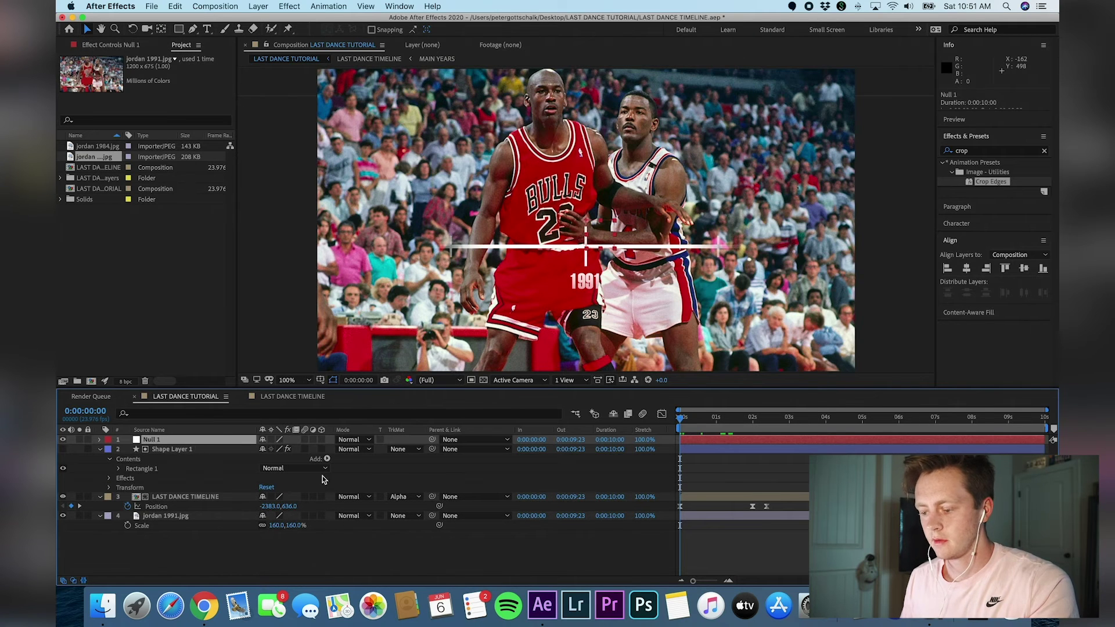
pyautogui.click(452, 518)
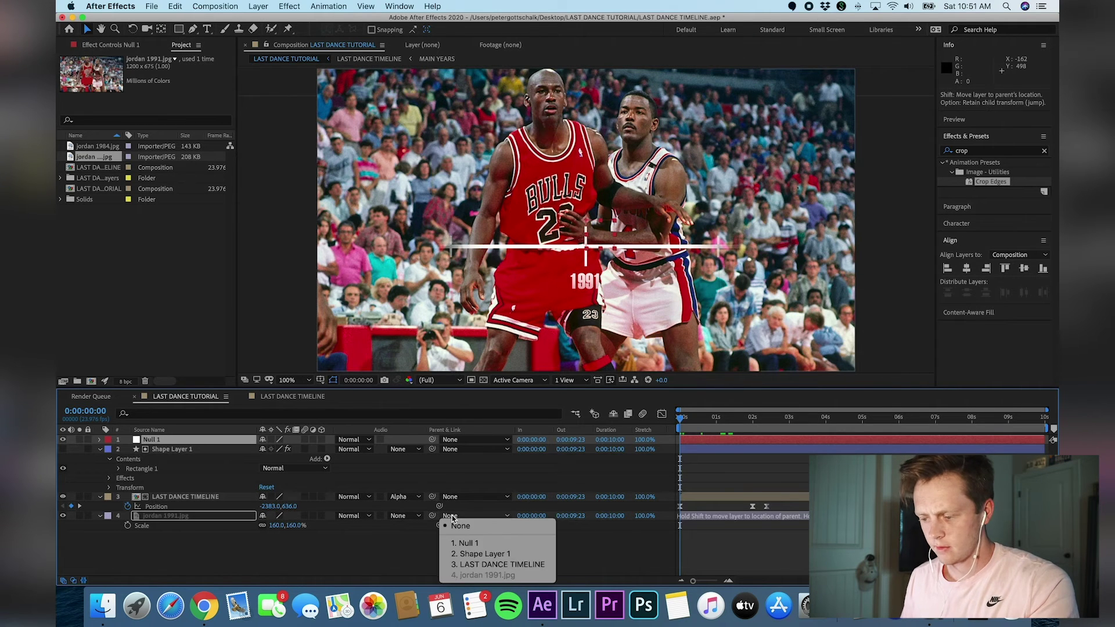
pyautogui.click(438, 526)
pyautogui.moveTo(433, 517); pyautogui.dragTo(214, 442)
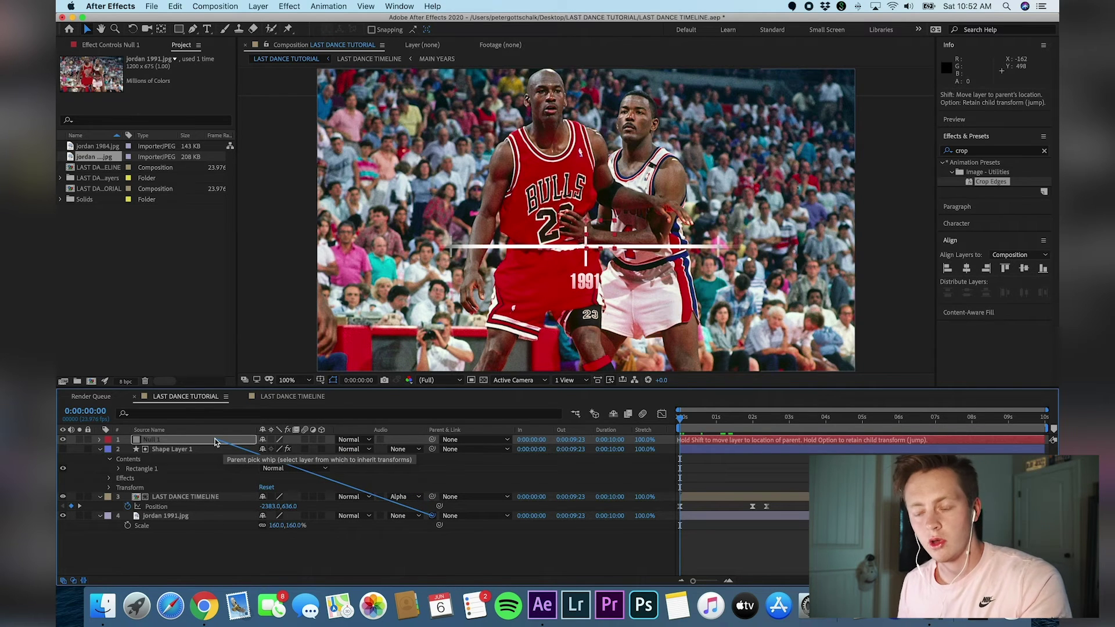
# - Parent jordan 1991.jpg to Null 1, then keyframe the null's Position at 0 seconds and set it to 2884, 540 at 2 seconds
pyautogui.moveTo(215, 442); pyautogui.dragTo(215, 441)
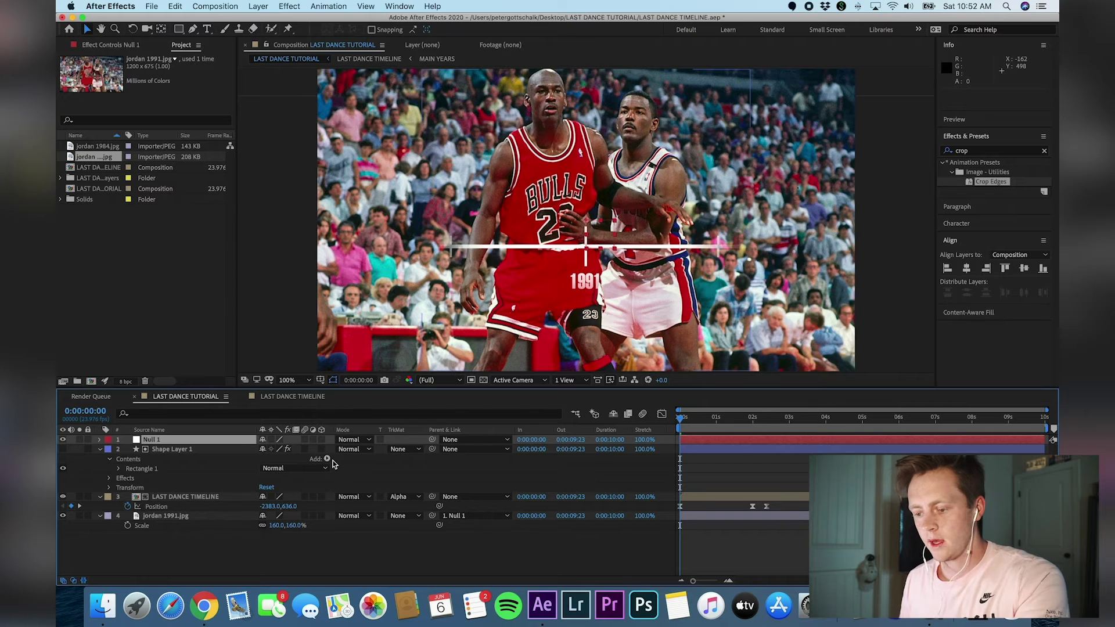
pyautogui.press('p')
pyautogui.moveTo(266, 449)
pyautogui.mouseDown()
pyautogui.moveTo(581, 447)
pyautogui.moveTo(264, 449)
pyautogui.mouseUp()
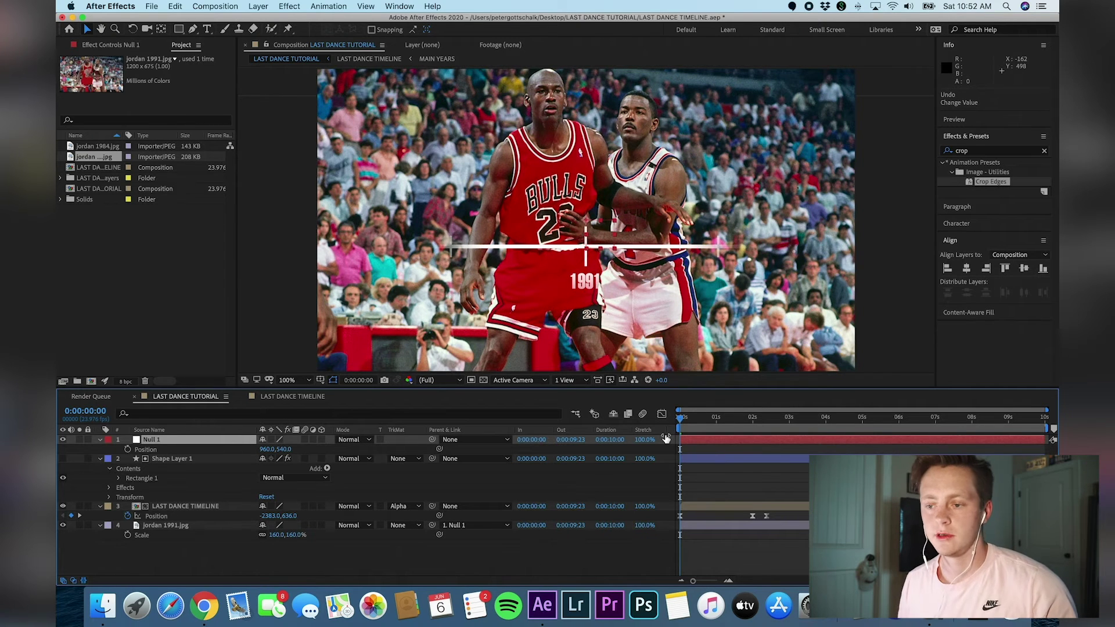
pyautogui.click(112, 149)
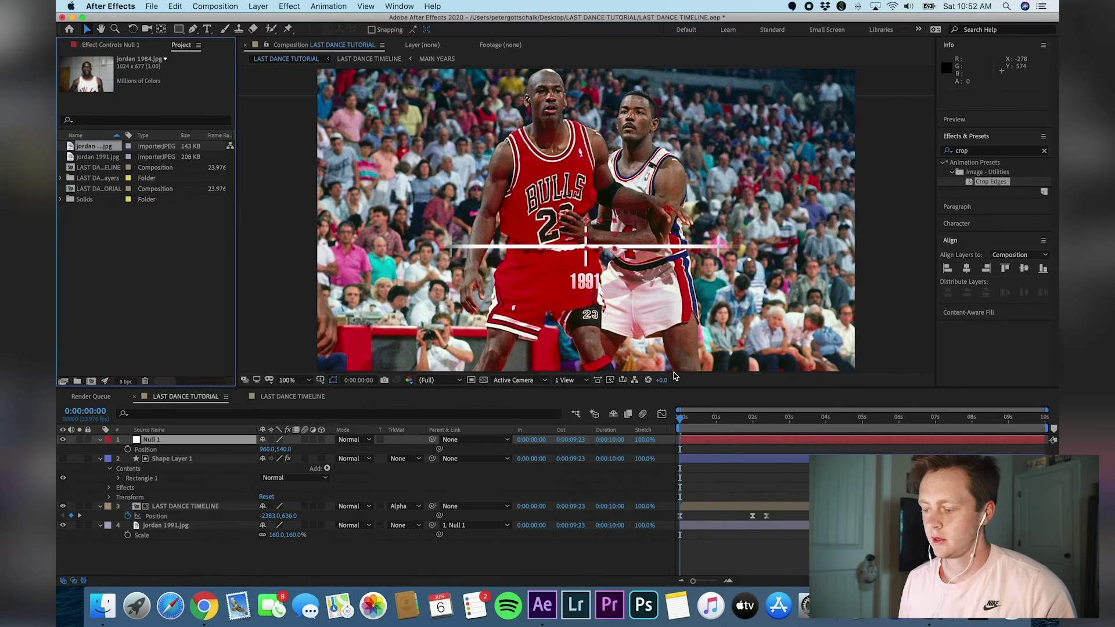
pyautogui.click(128, 450)
pyautogui.moveTo(681, 421); pyautogui.dragTo(755, 418)
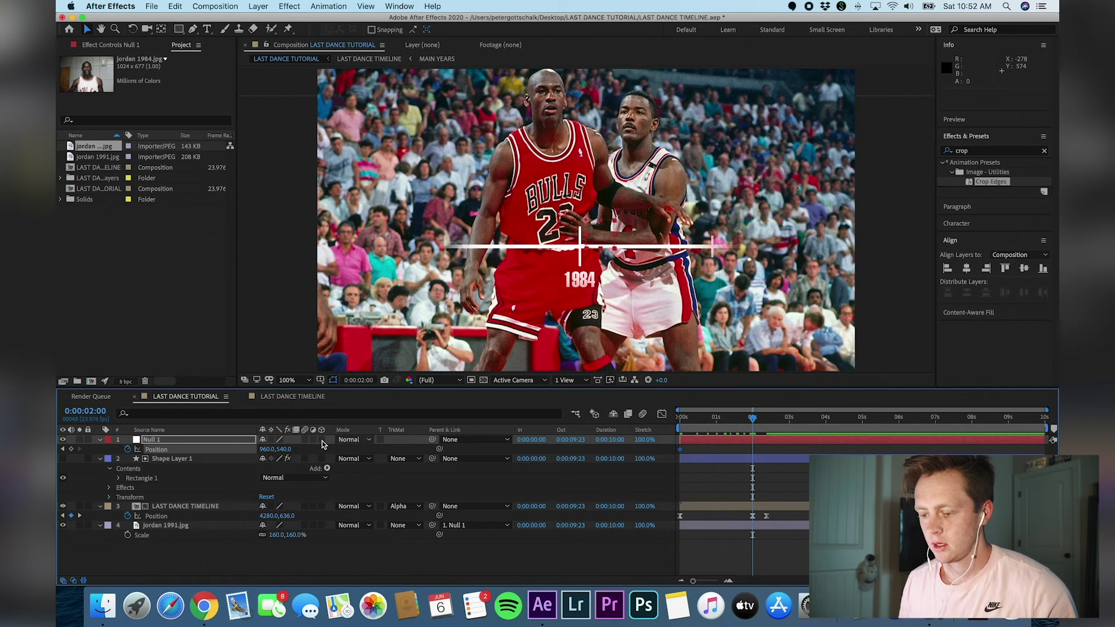
pyautogui.moveTo(267, 450); pyautogui.dragTo(389, 446)
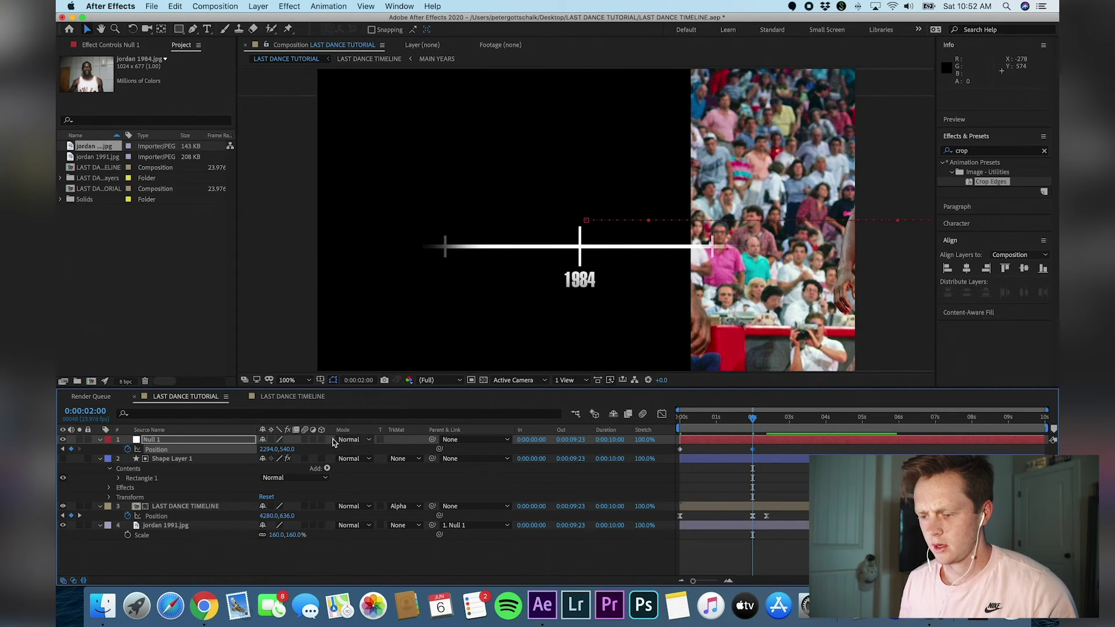
pyautogui.moveTo(267, 450); pyautogui.dragTo(591, 440)
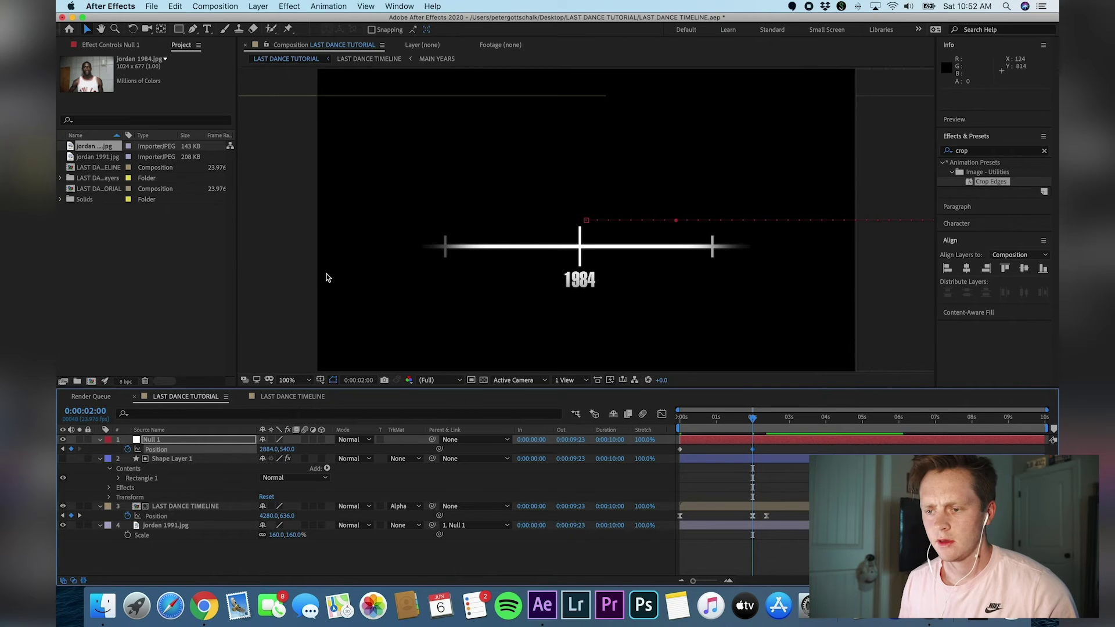
# - Place jordan 1984.jpg in the composition beneath the jordan 1991.jpg layer
pyautogui.click(74, 158)
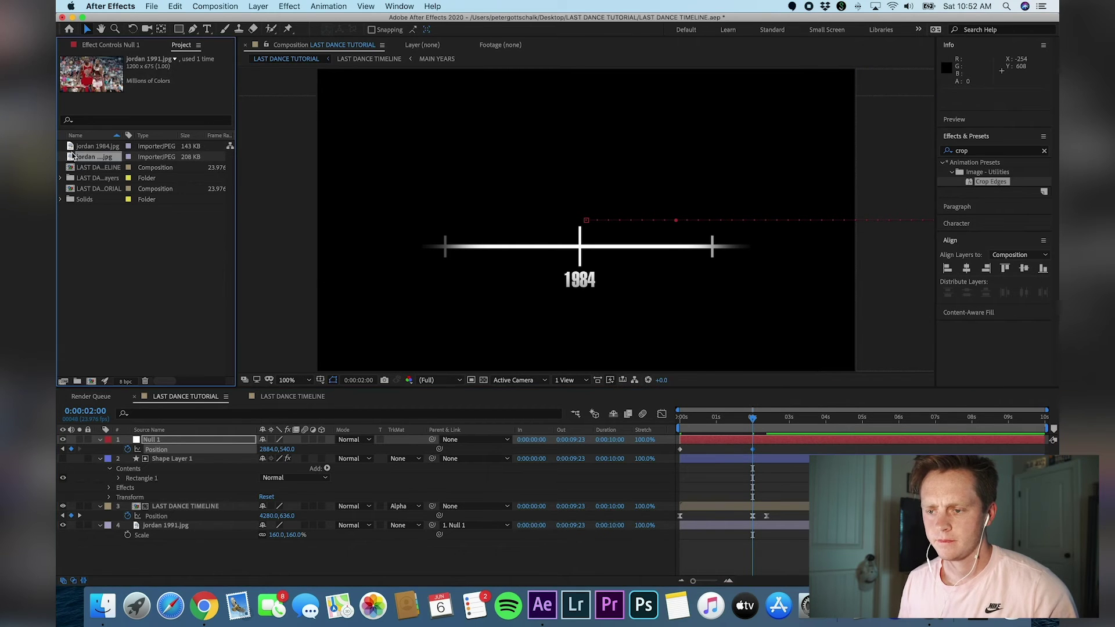
pyautogui.moveTo(70, 150); pyautogui.dragTo(236, 540)
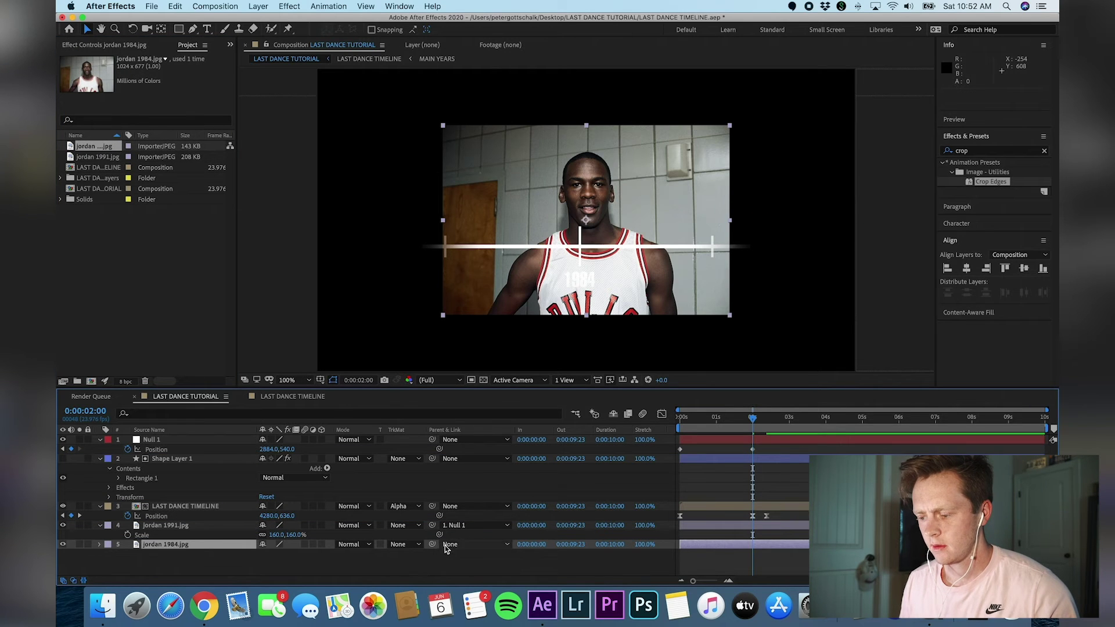
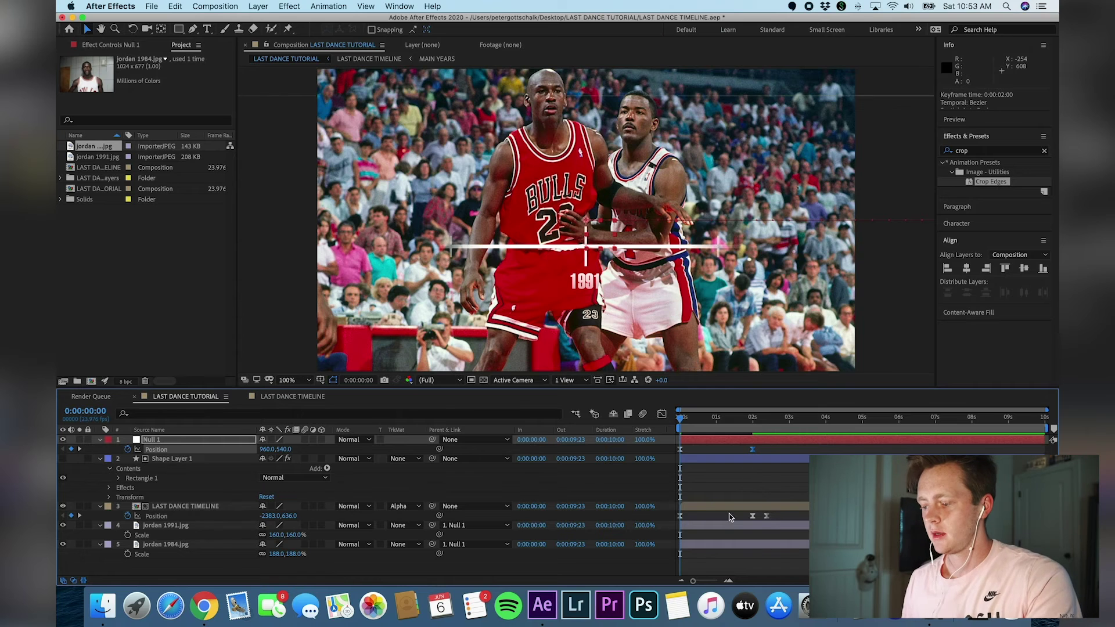
# - Collapse the open properties of all layers in the LAST DANCE TUTORIAL composition and clear the selection
pyautogui.click(774, 537)
pyautogui.click(203, 443)
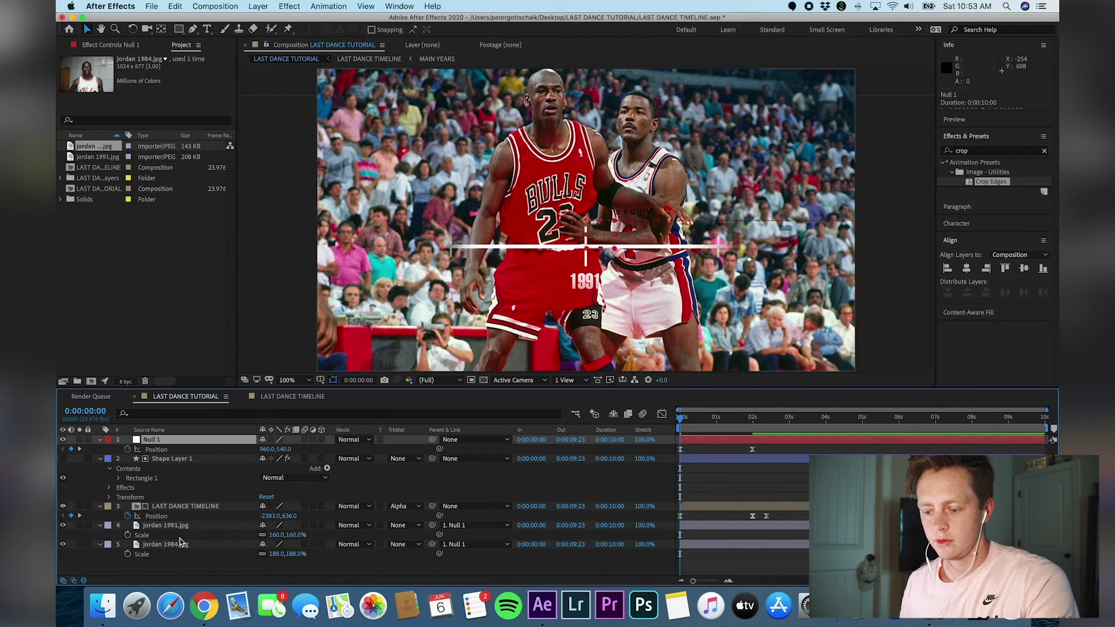
pyautogui.keyDown('shift'); pyautogui.click(180, 546); pyautogui.keyUp('shift')
pyautogui.press('u')
pyautogui.click(344, 510)
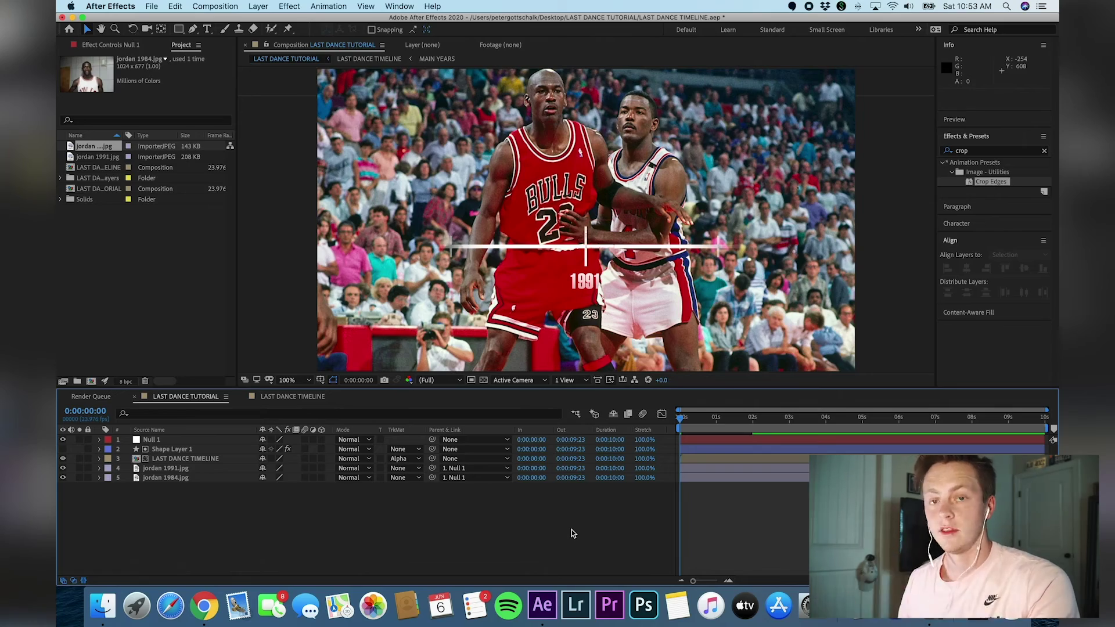
# - Create a new text layer reading MAY 1991 in the composition
pyautogui.press('t')
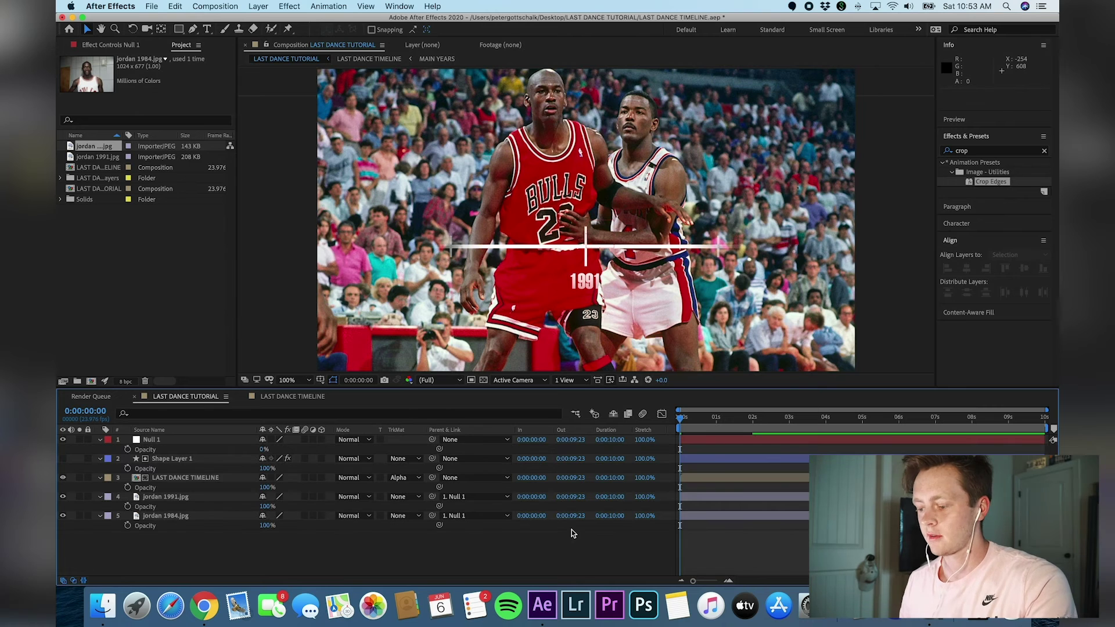
pyautogui.rightClick(572, 535)
pyautogui.moveTo(611, 464)
pyautogui.click(742, 482)
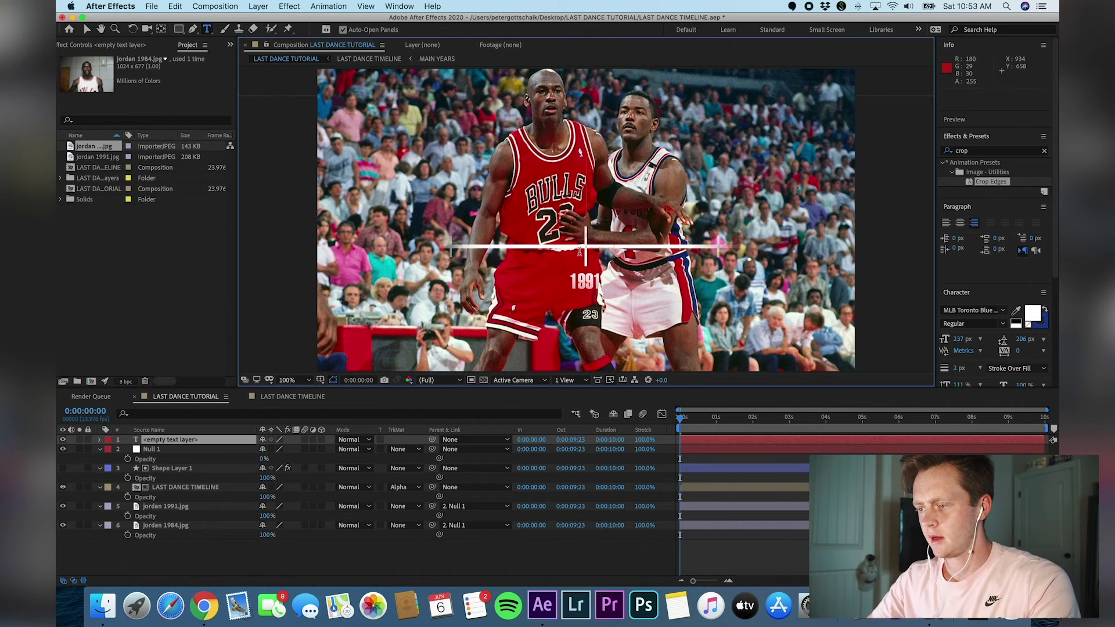
pyautogui.write('MAY 1')
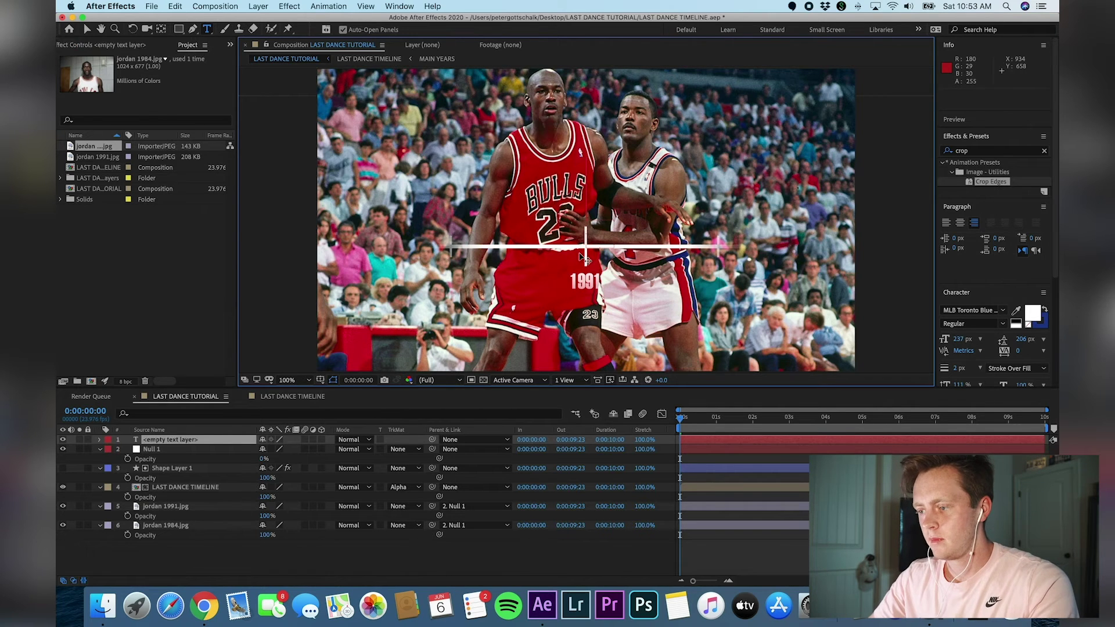
pyautogui.write('991')
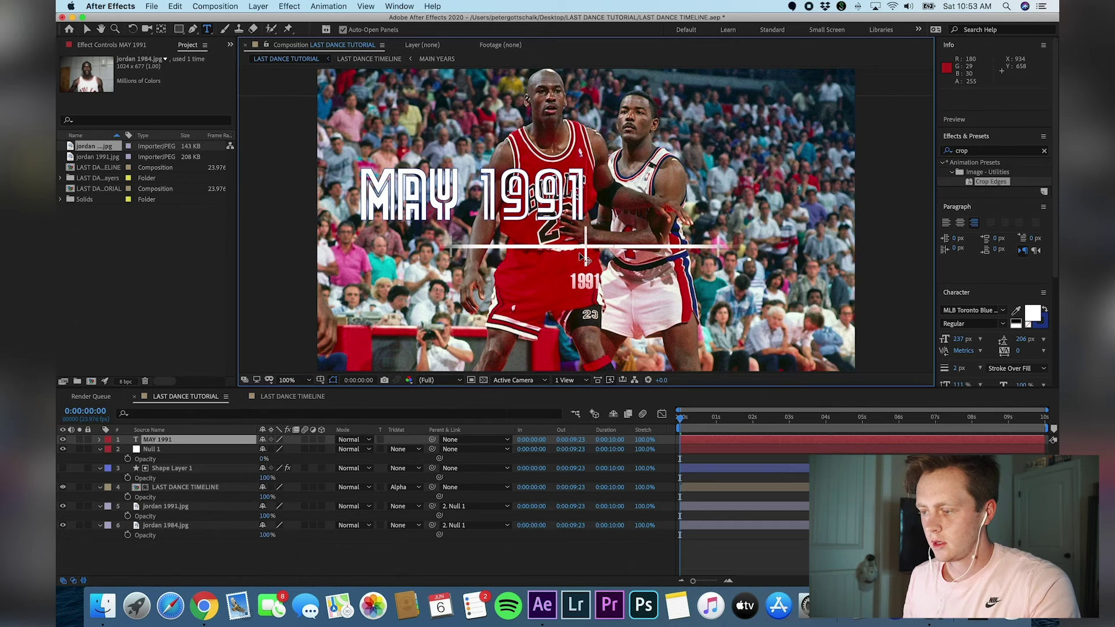
pyautogui.press('Escape')
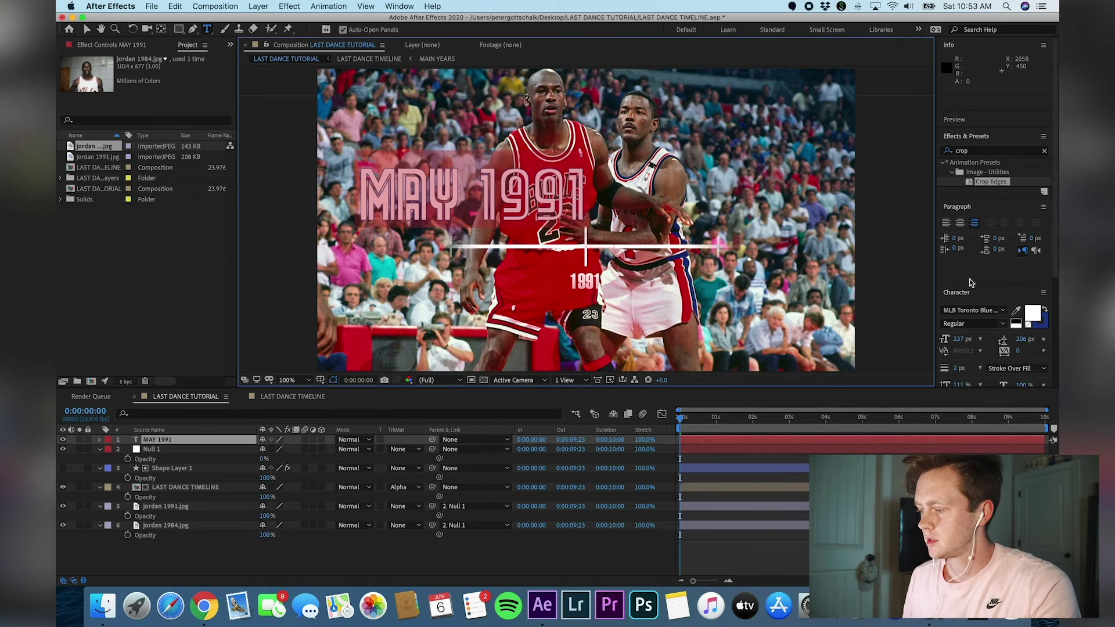
# - Change the font of the MAY 1991 text, searching the font list for HEL
pyautogui.click(947, 310)
pyautogui.write('HEL')
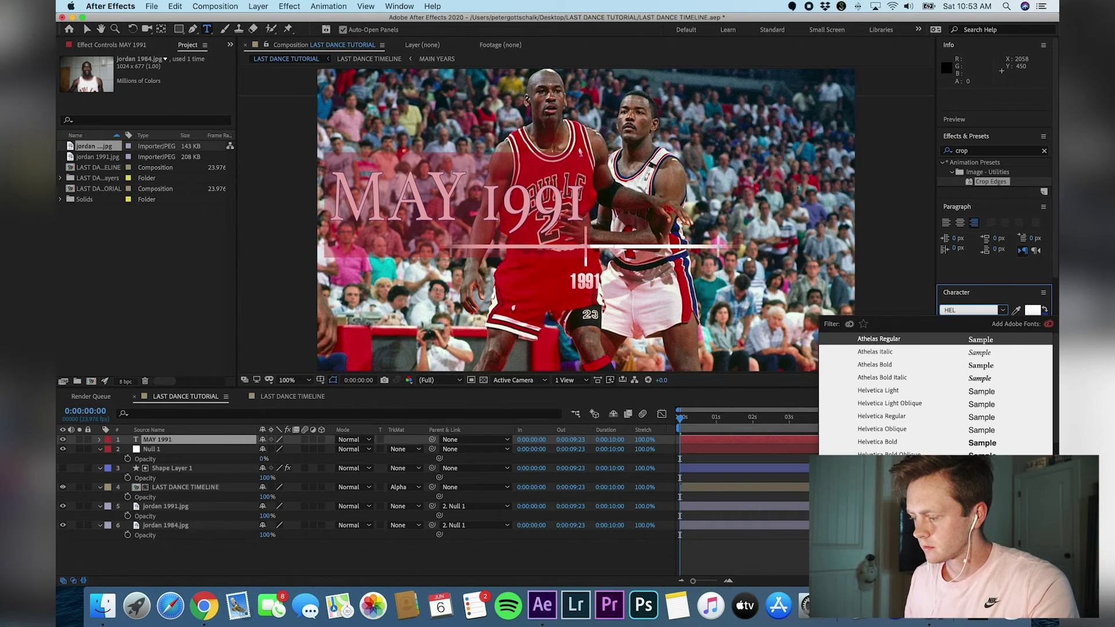
pyautogui.press('Return')
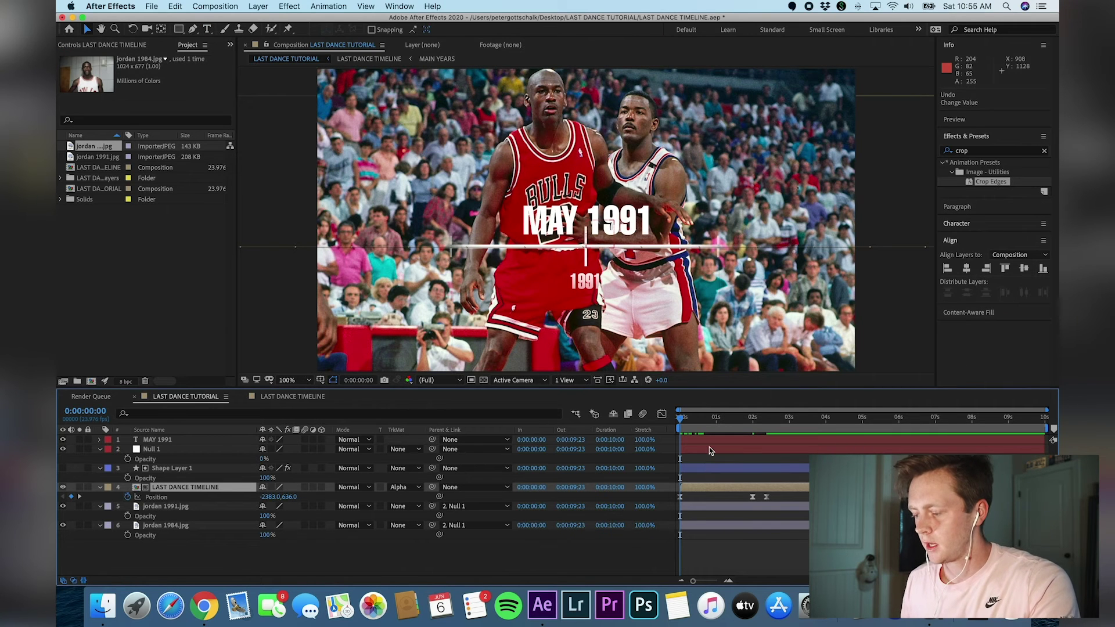
# - Raise the MAY 1991 text above the timeline to position 1200.1, 544.3 and parent it to Null 1
pyautogui.click(708, 468)
pyautogui.click(705, 442)
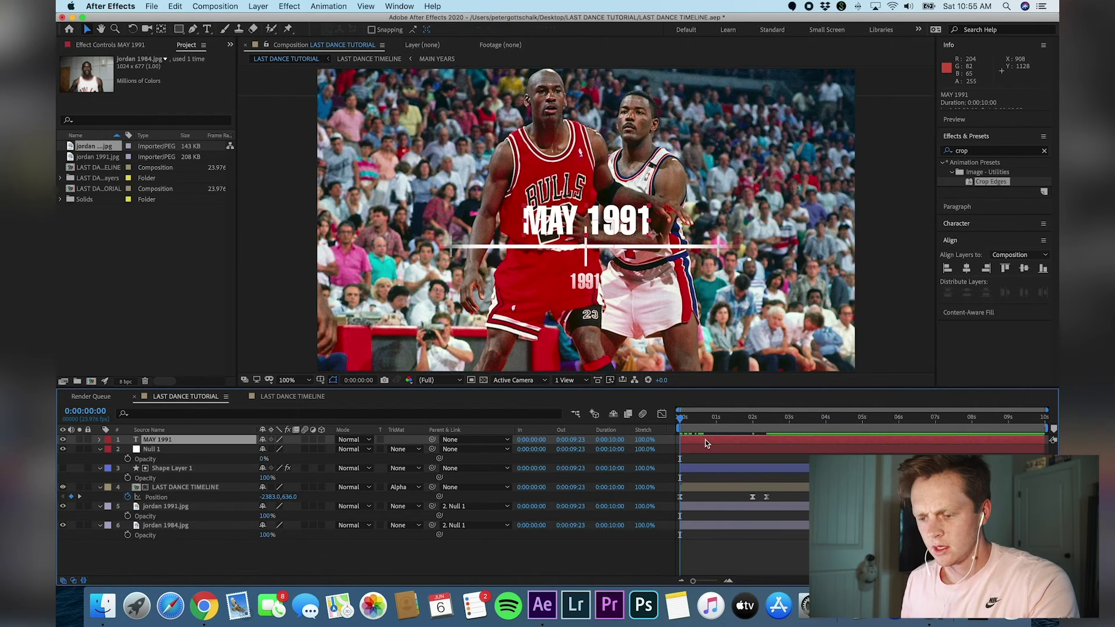
pyautogui.press('p')
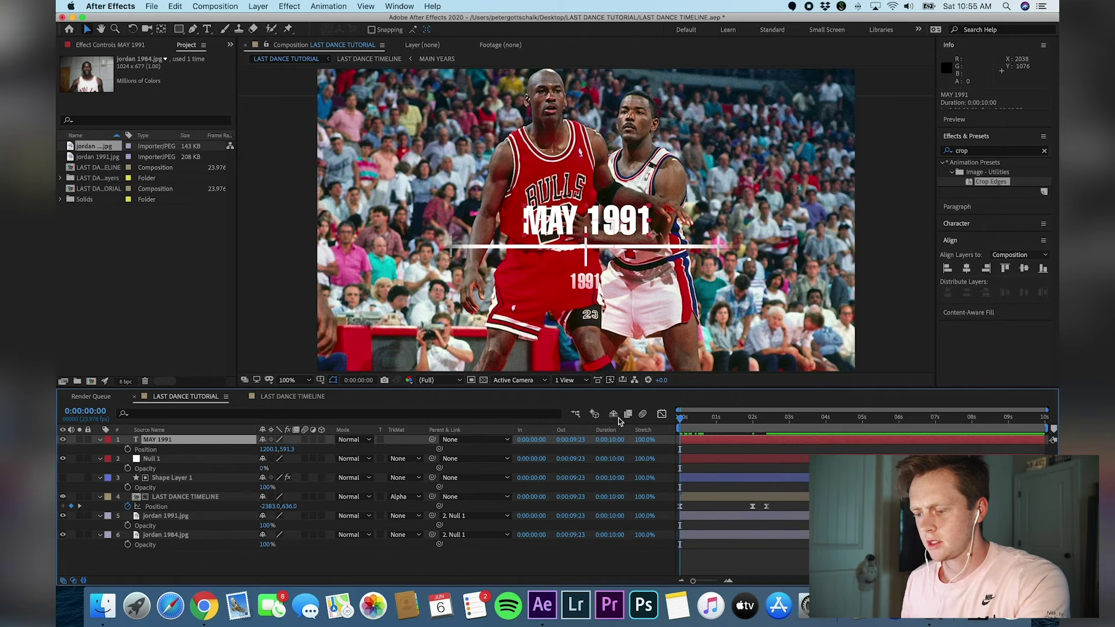
pyautogui.moveTo(287, 450); pyautogui.dragTo(265, 449)
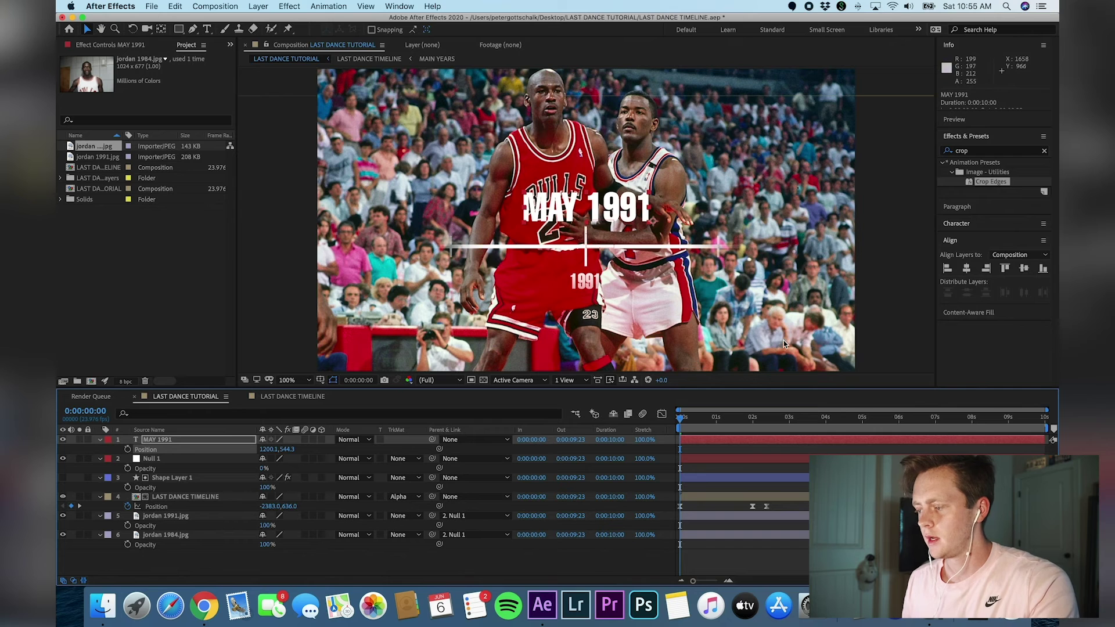
pyautogui.click(472, 440)
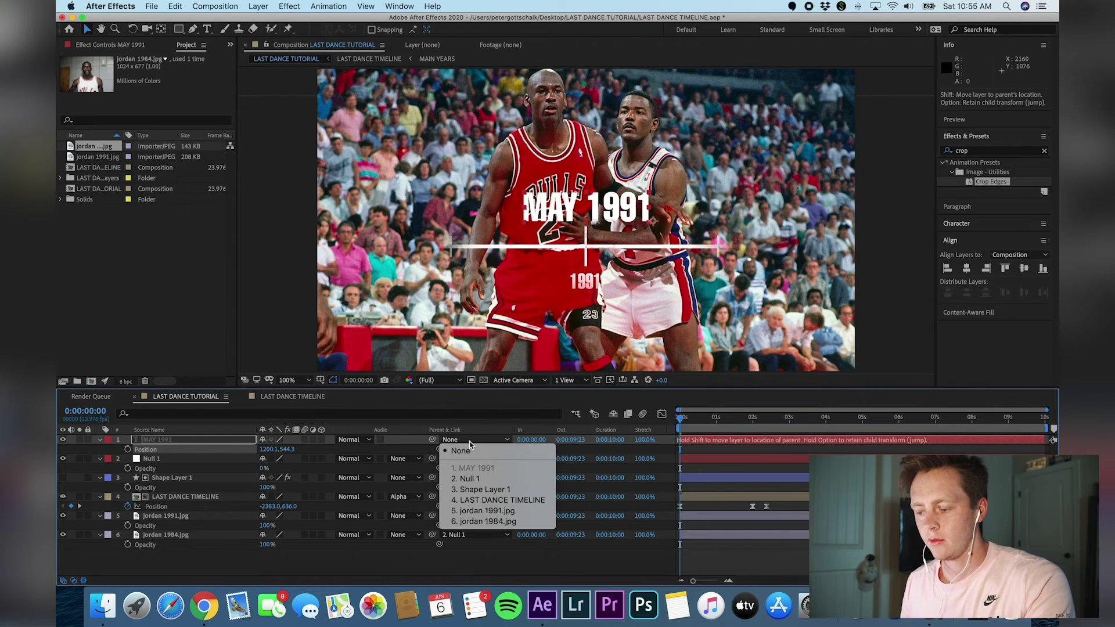
pyautogui.click(475, 479)
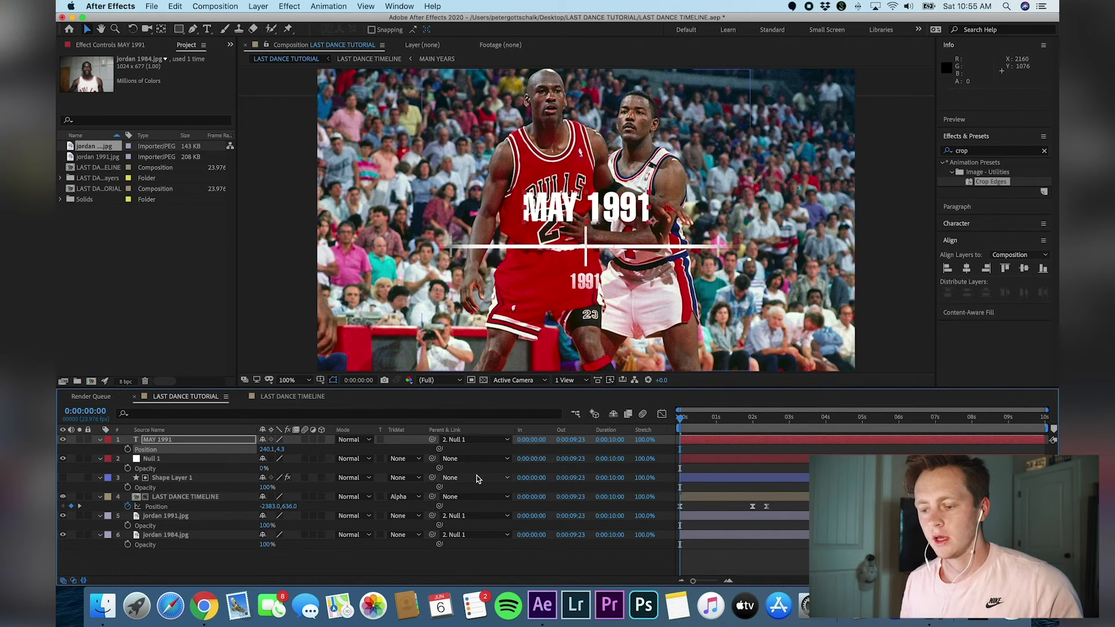
# - At 2 seconds, paste a copy of the MAY 1991 title reworded as OCTOBER 1984 and center it horizontally in the composition
pyautogui.moveTo(681, 420); pyautogui.dragTo(753, 418)
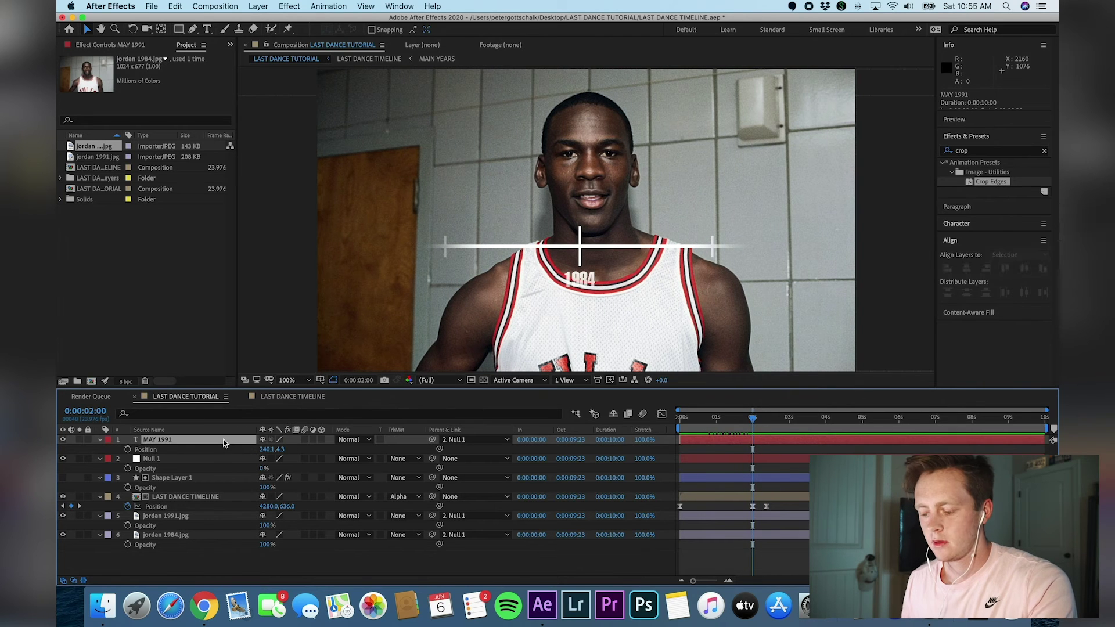
pyautogui.press('cmd+v')
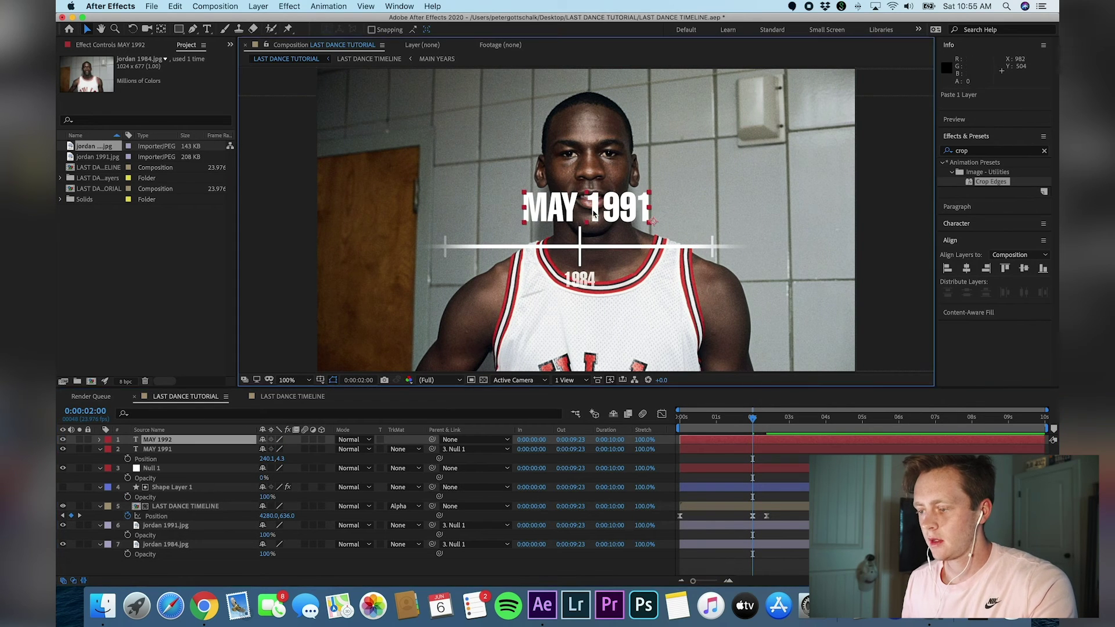
pyautogui.doubleClick(592, 210)
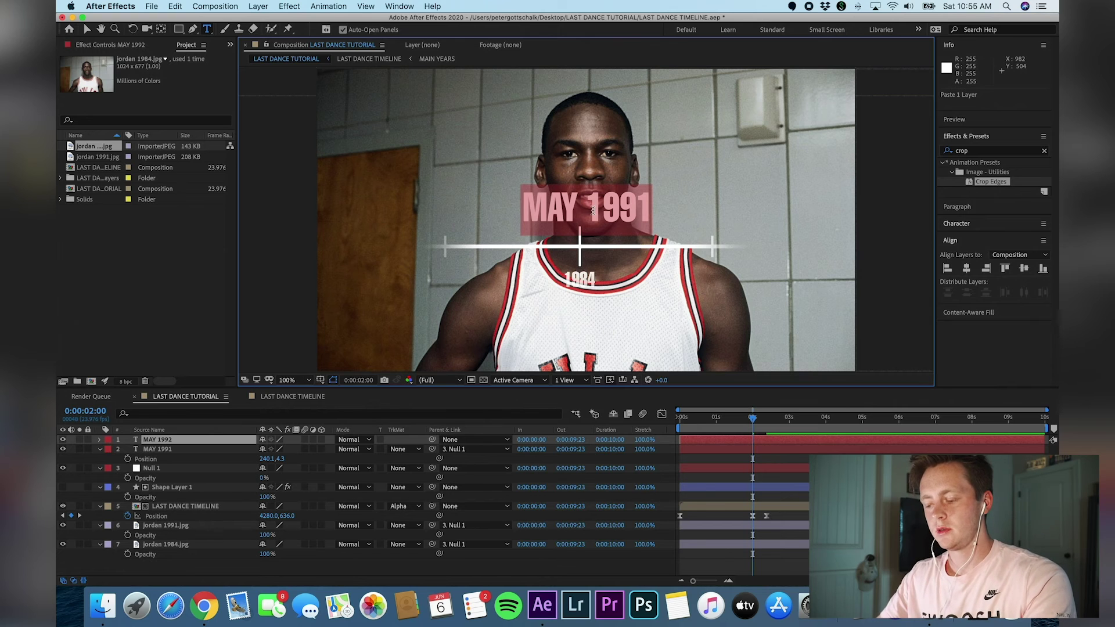
pyautogui.write('OCTOB')
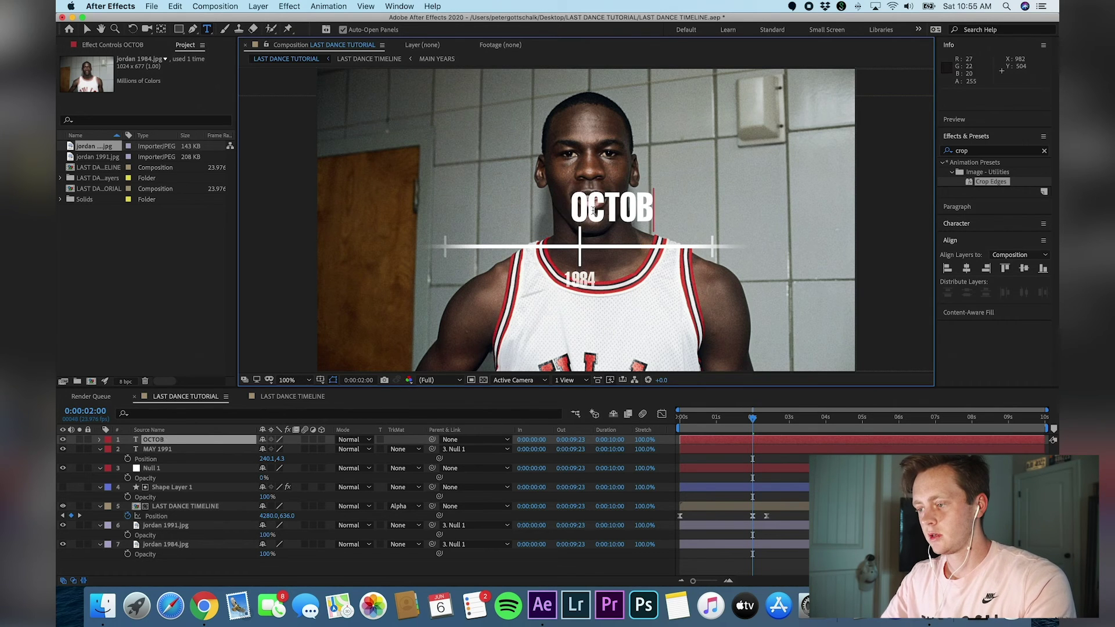
pyautogui.write('ER 19')
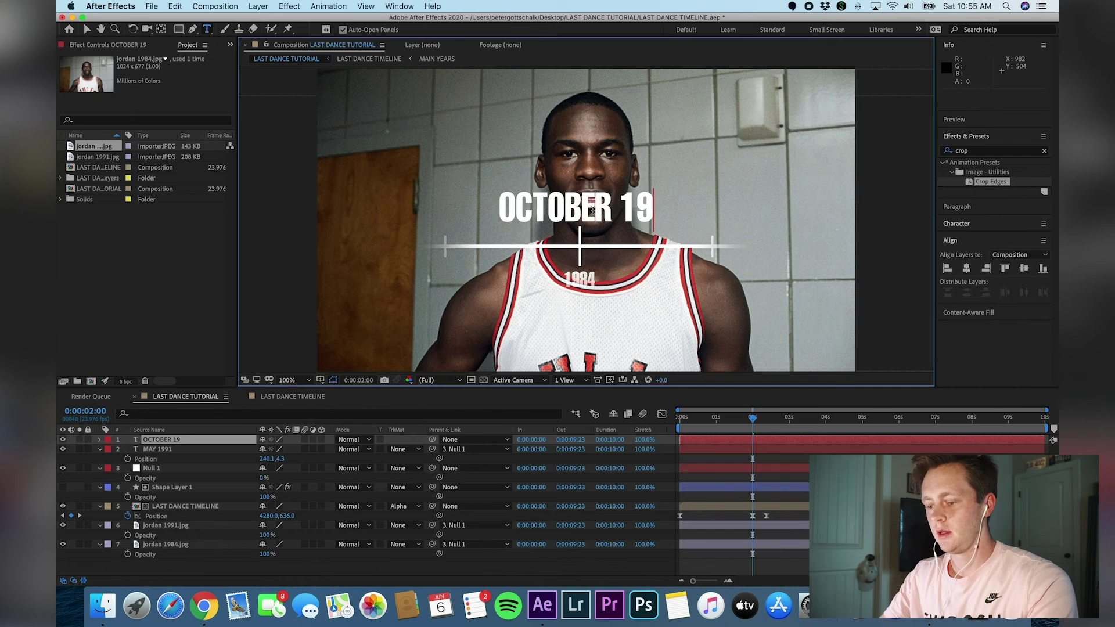
pyautogui.write('88')
pyautogui.press('BackSpace')
pyautogui.write('4')
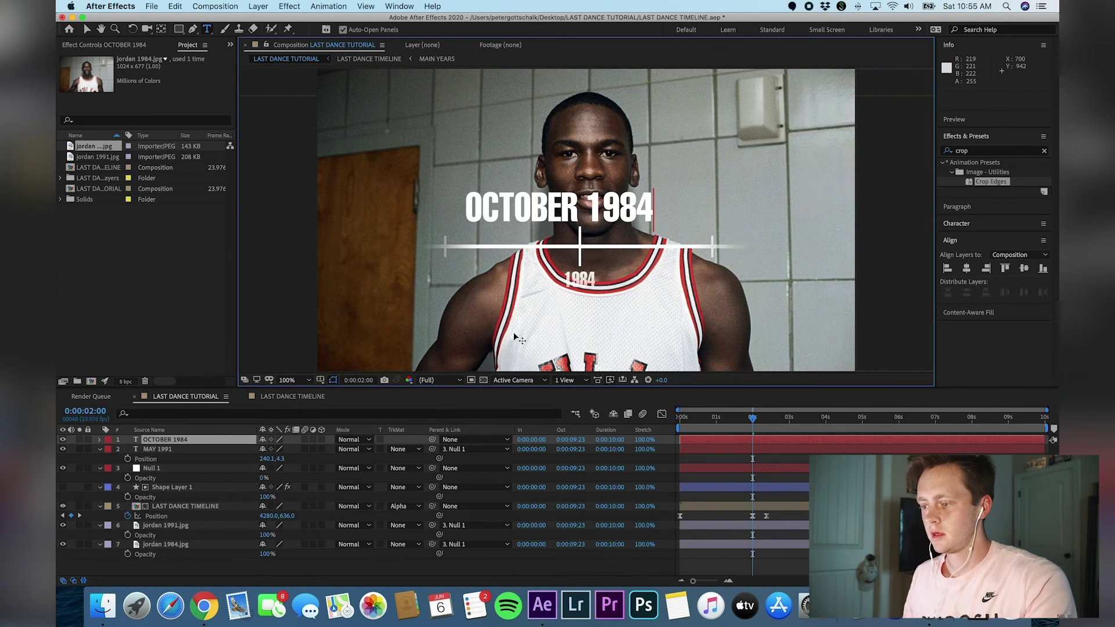
pyautogui.click(974, 270)
pyautogui.click(966, 269)
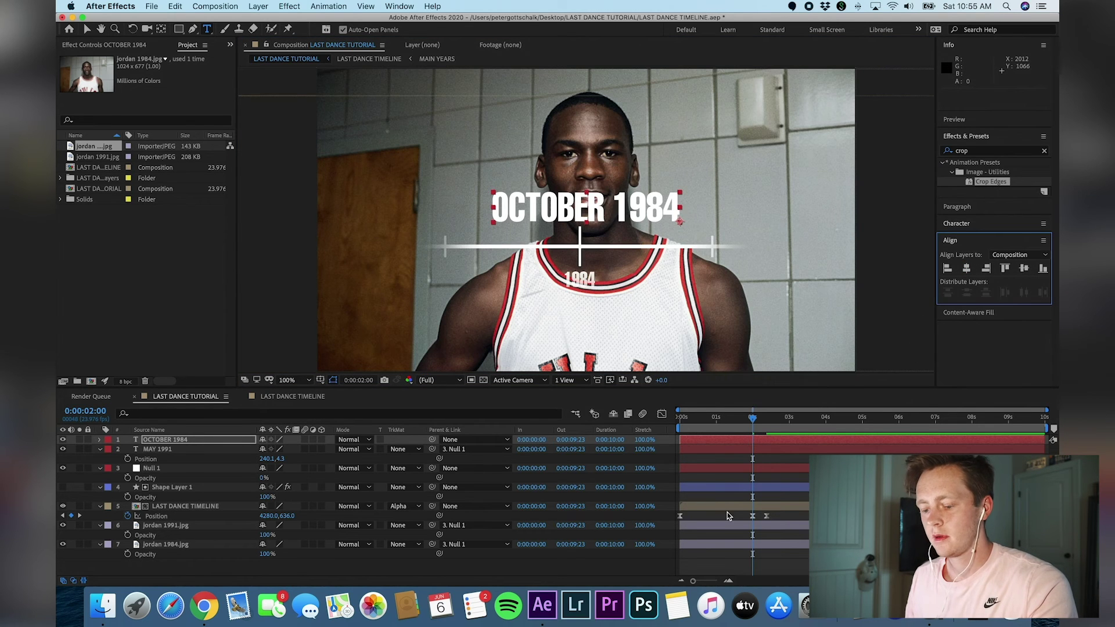
# - Set the LAST DANCE TIMELINE layer's Position keyframe at 2 seconds to 4302, 636 and preview the animation from the start
pyautogui.click(754, 517)
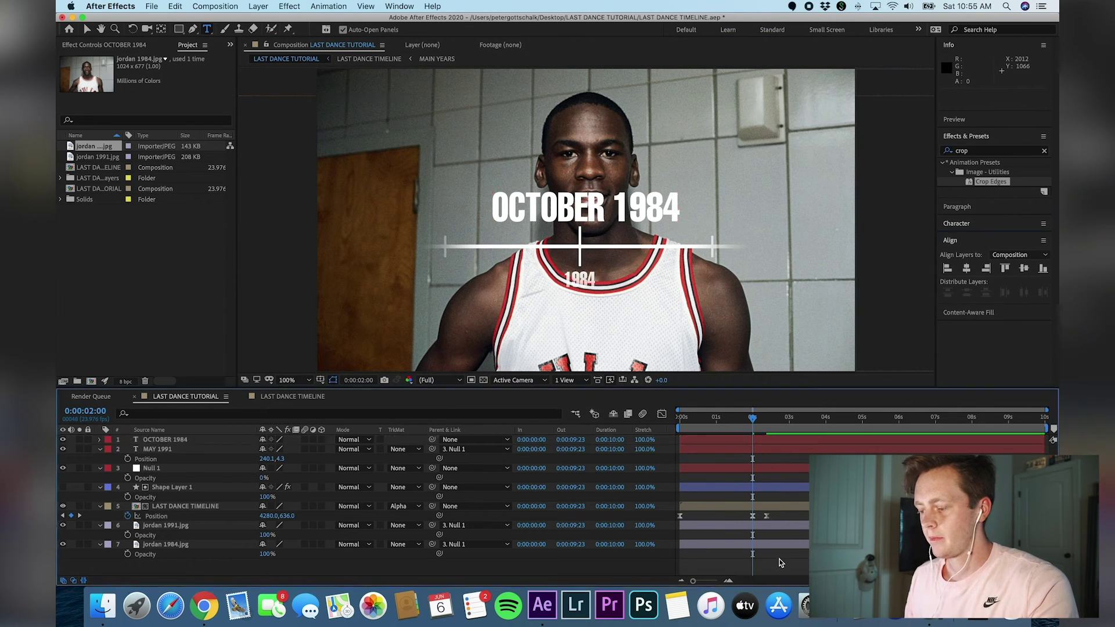
pyautogui.click(759, 507)
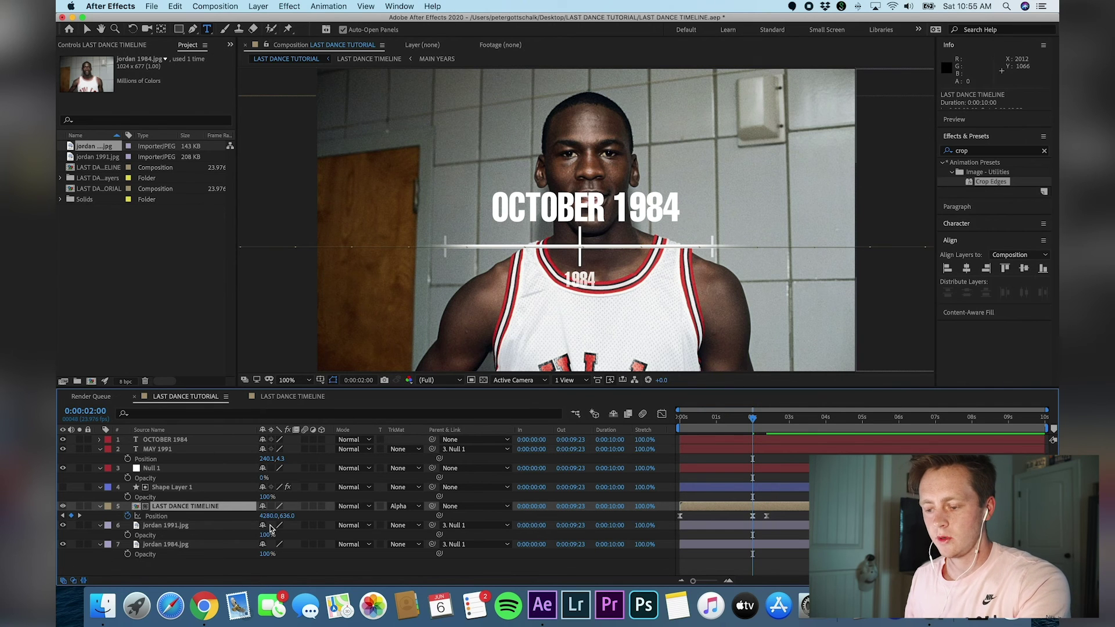
pyautogui.press('Home')
pyautogui.press('space')
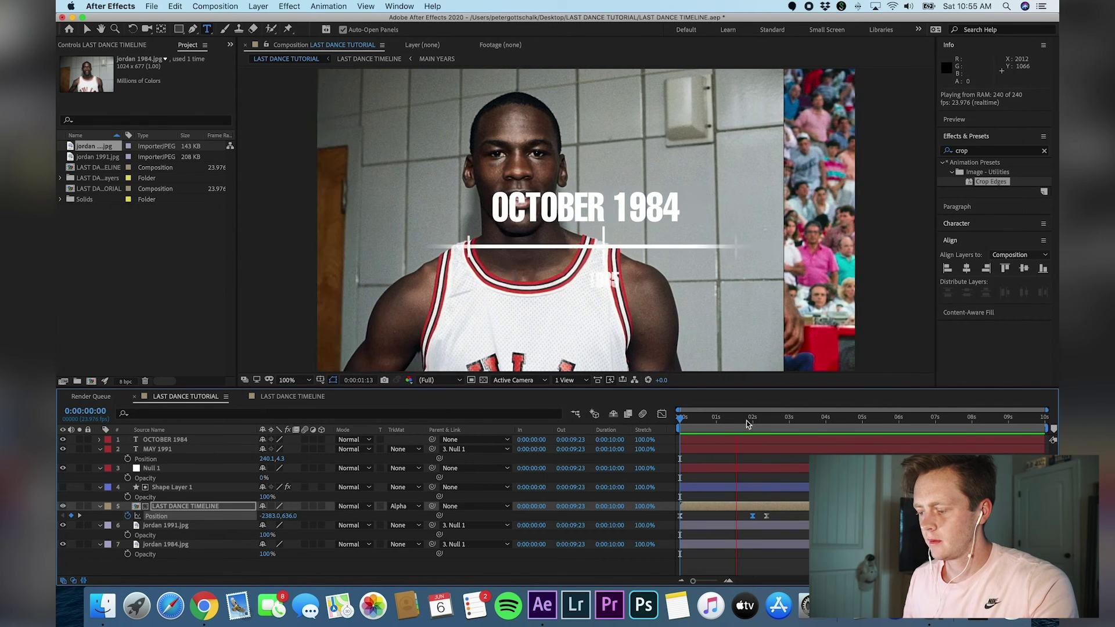
# - At 2 seconds, parent the OCTOBER 1984 title to Null 1 and preview the animation from the start
pyautogui.click(752, 418)
pyautogui.click(752, 418)
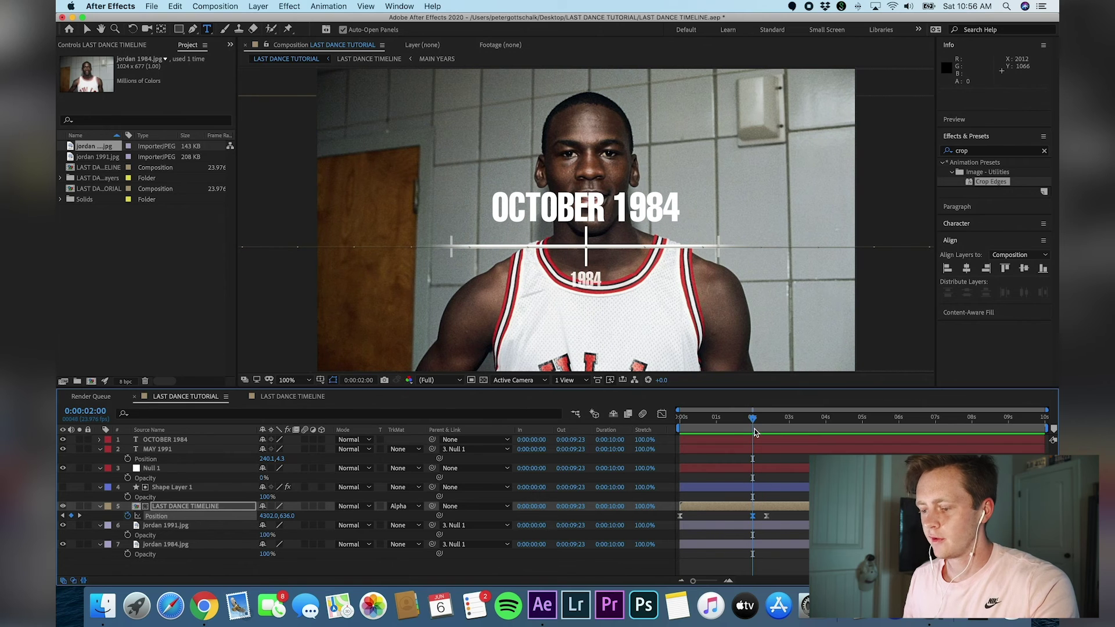
pyautogui.click(218, 441)
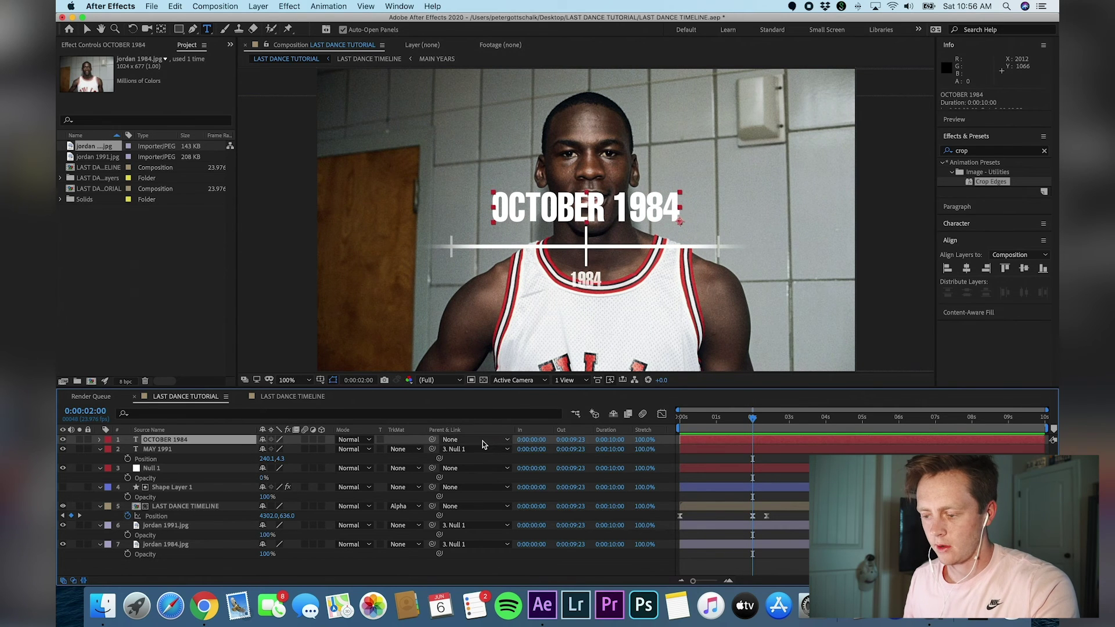
pyautogui.click(475, 439)
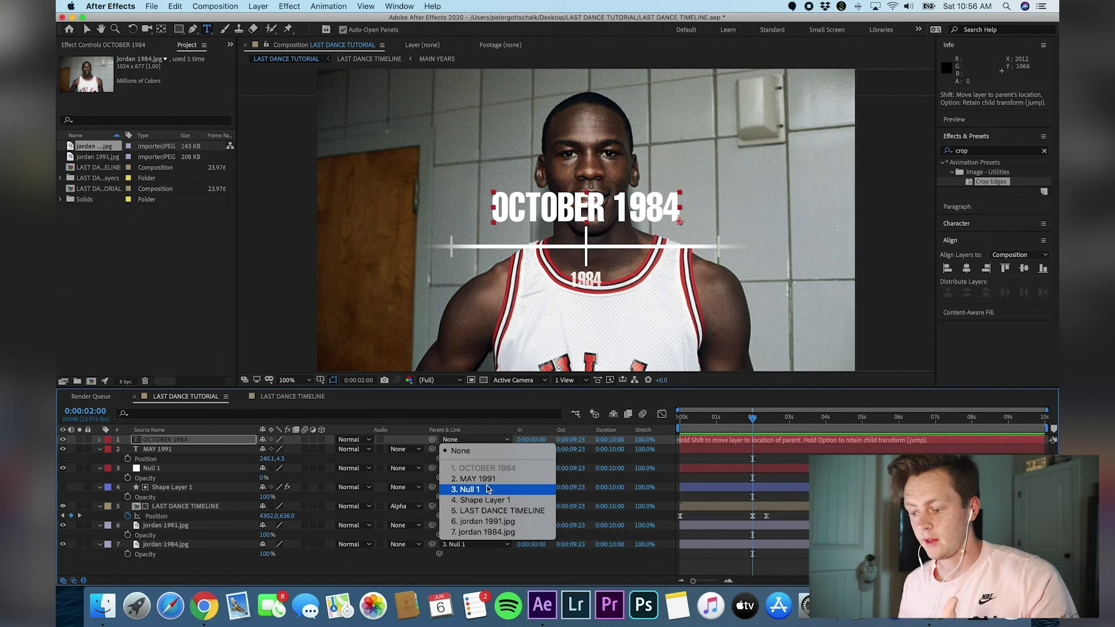
pyautogui.click(487, 489)
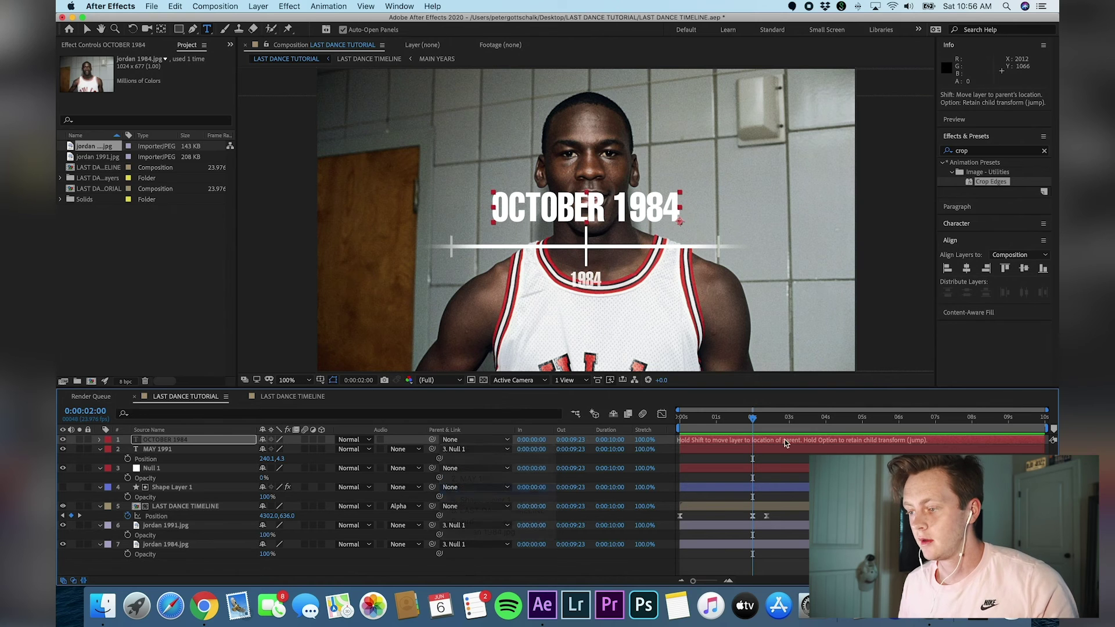
pyautogui.moveTo(752, 420); pyautogui.dragTo(652, 443)
pyautogui.press('space')
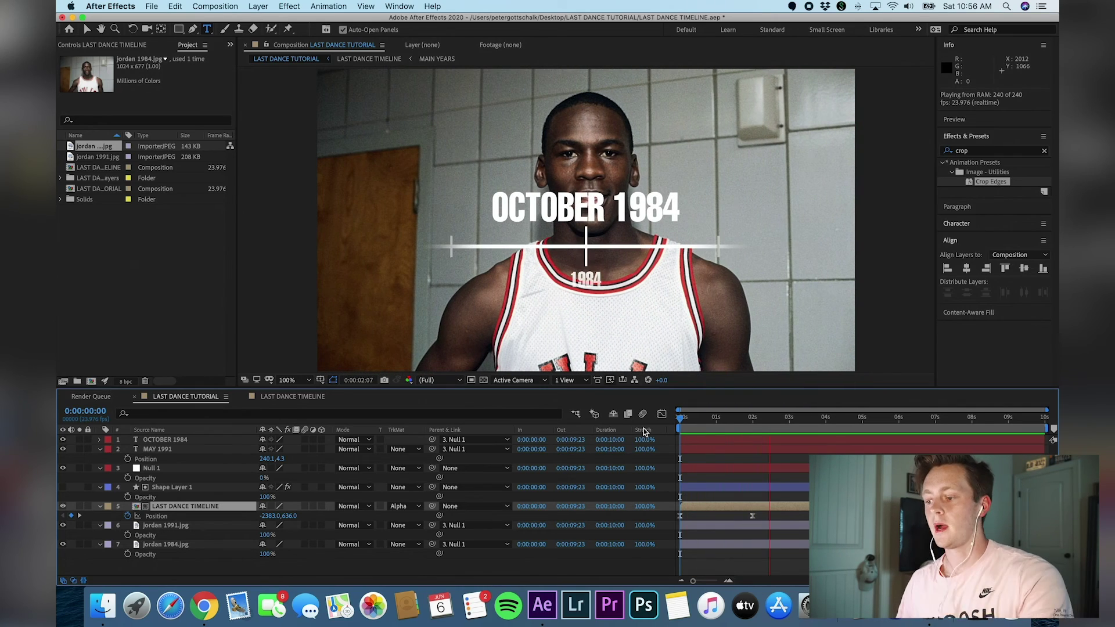
pyautogui.press('space')
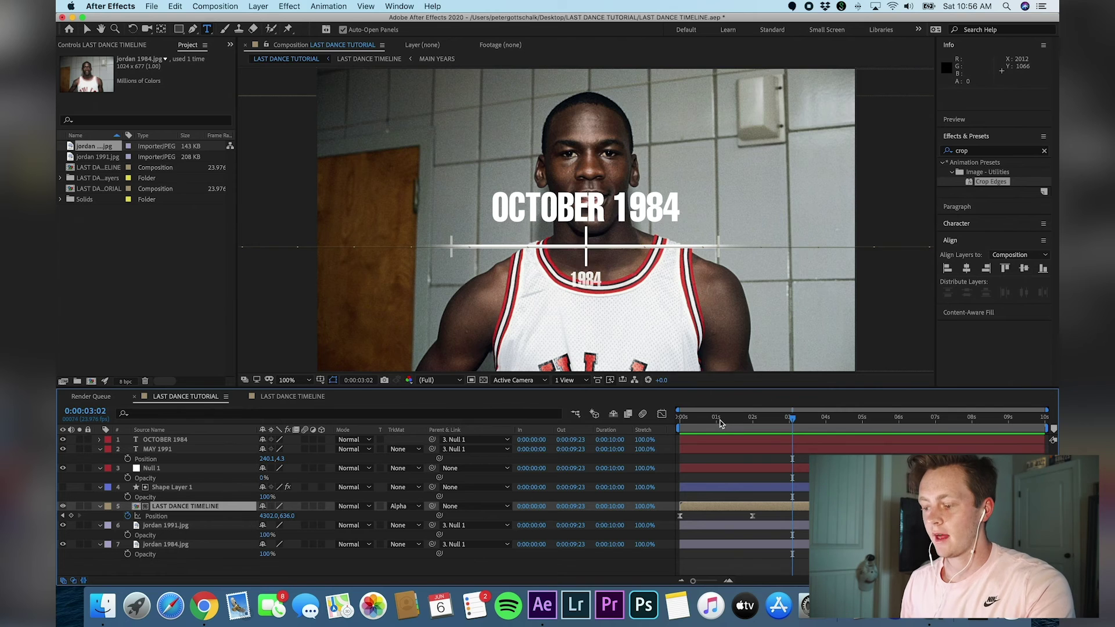
pyautogui.moveTo(721, 423); pyautogui.dragTo(660, 423)
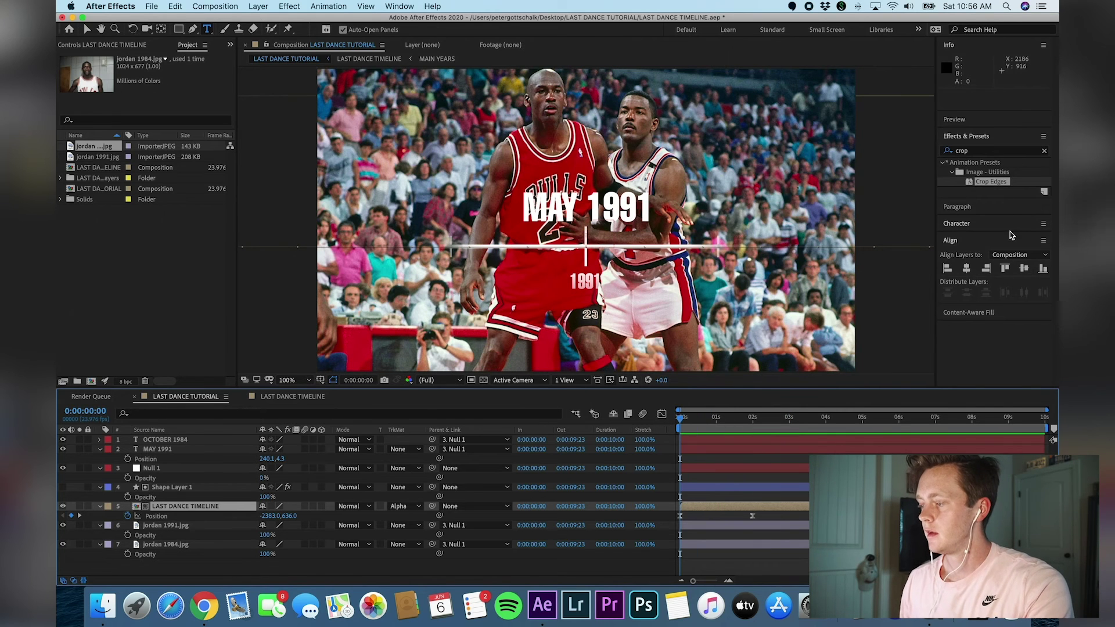
# - Apply a Drop Shadow effect to the OCTOBER 1984 title with 76% opacity and a softness of 48
pyautogui.click(1045, 150)
pyautogui.write('drop sh')
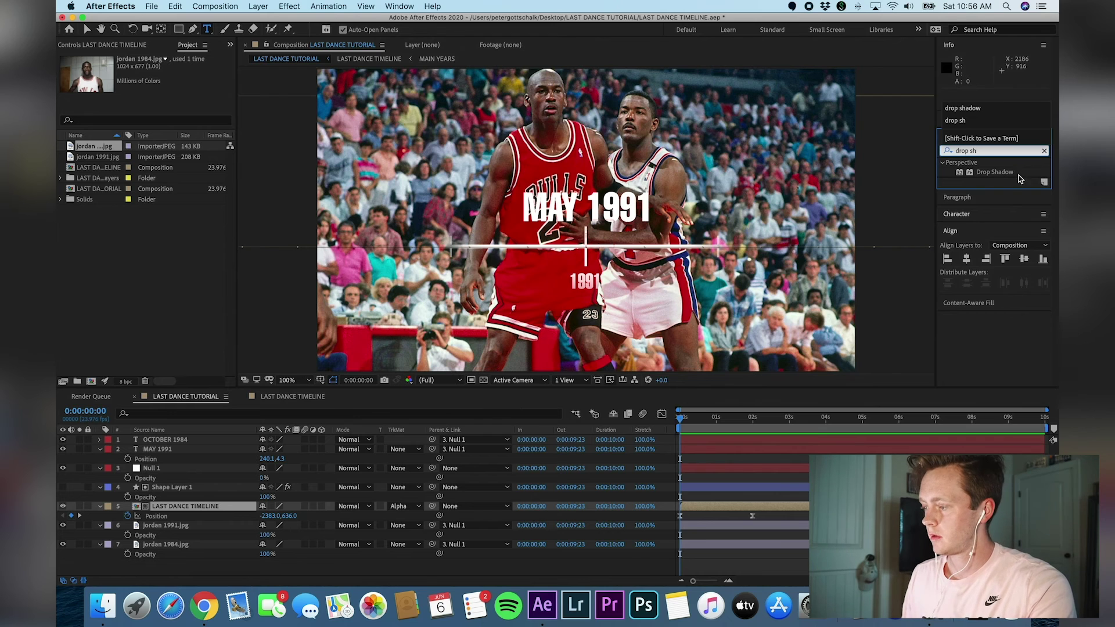
pyautogui.moveTo(995, 172); pyautogui.dragTo(766, 445)
pyautogui.press('v')
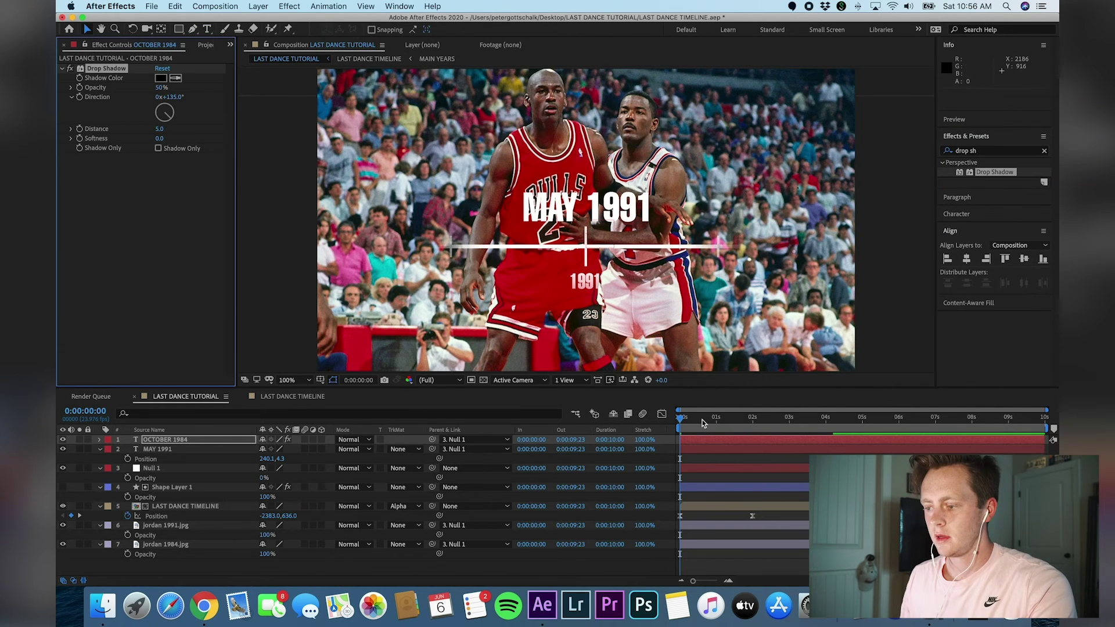
pyautogui.click(753, 419)
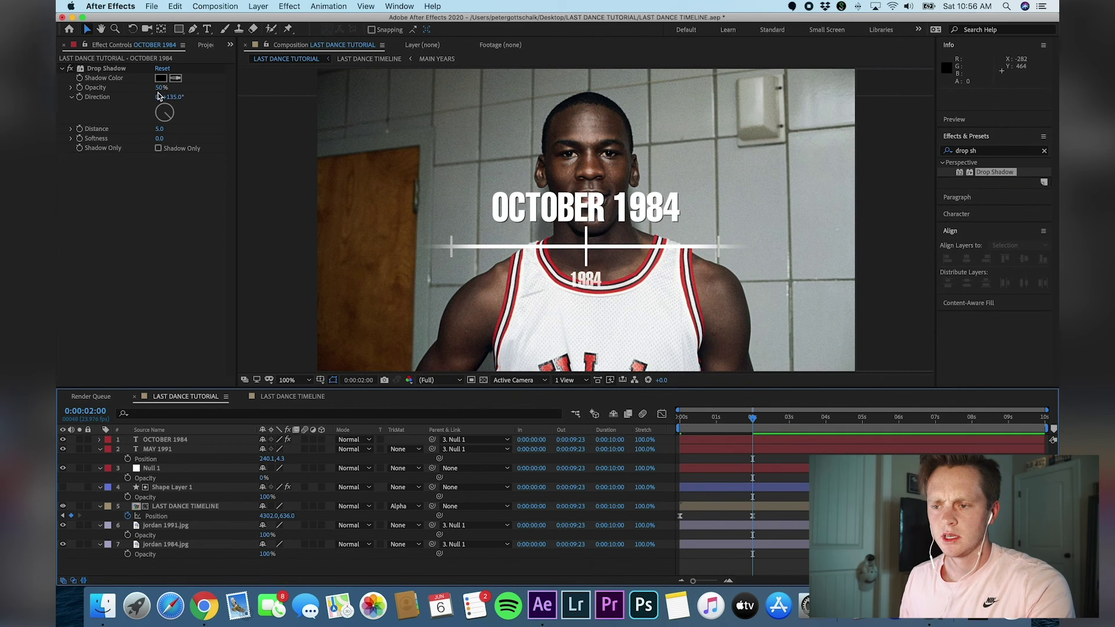
pyautogui.moveTo(165, 88); pyautogui.dragTo(180, 87)
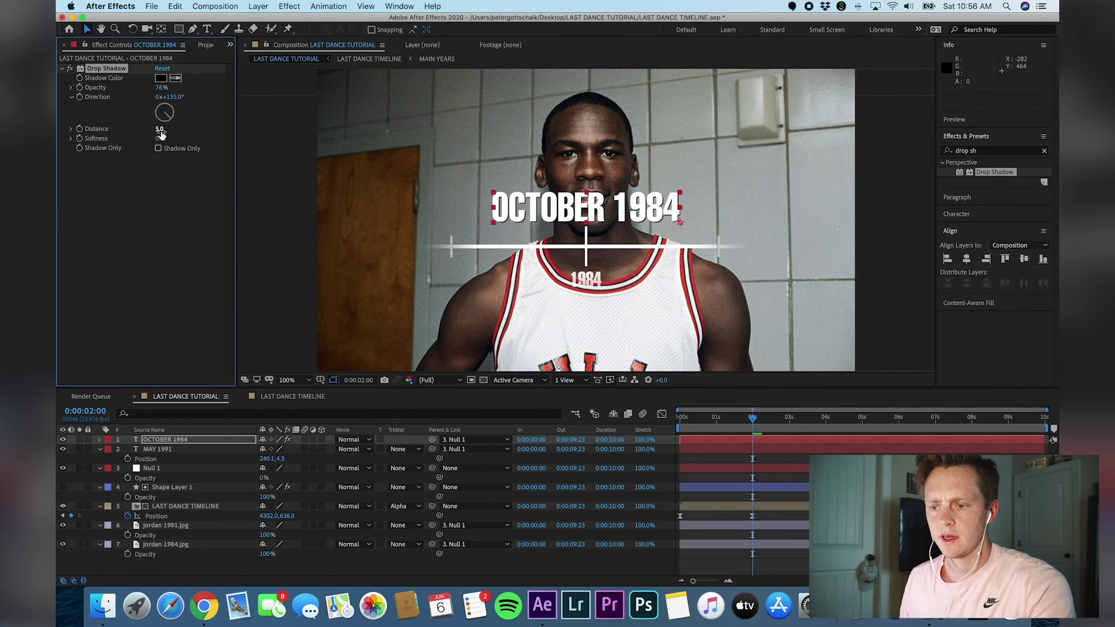
pyautogui.moveTo(158, 140); pyautogui.dragTo(178, 135)
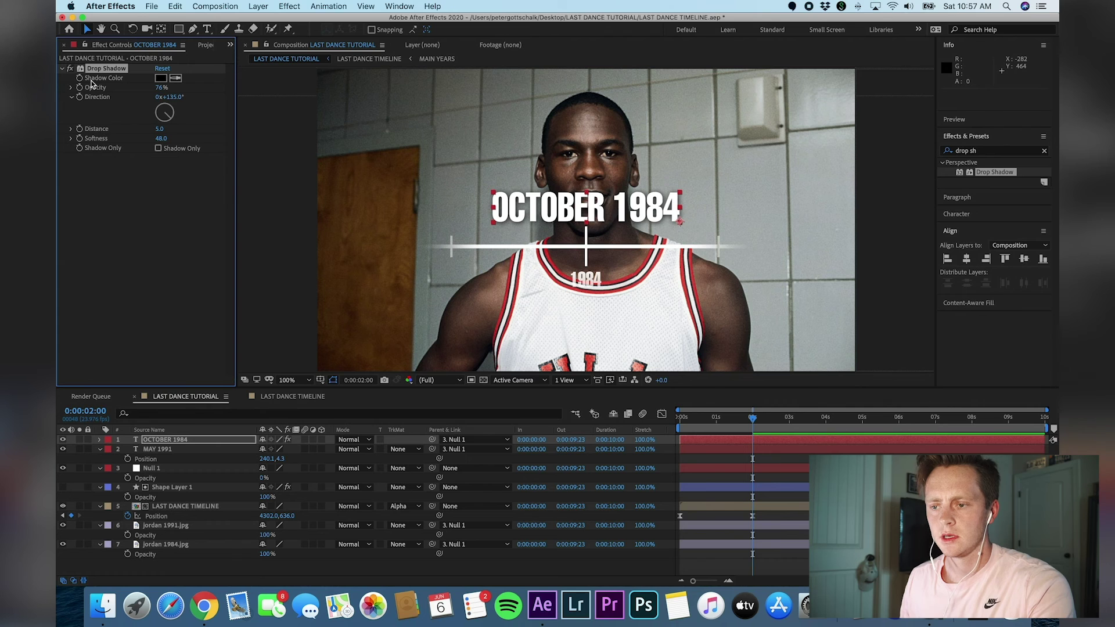
# - Paste the Drop Shadow effect onto the MAY 1991 and LAST DANCE TIMELINE layers and return to the start of the composition
pyautogui.click(731, 451)
pyautogui.press('super+v')
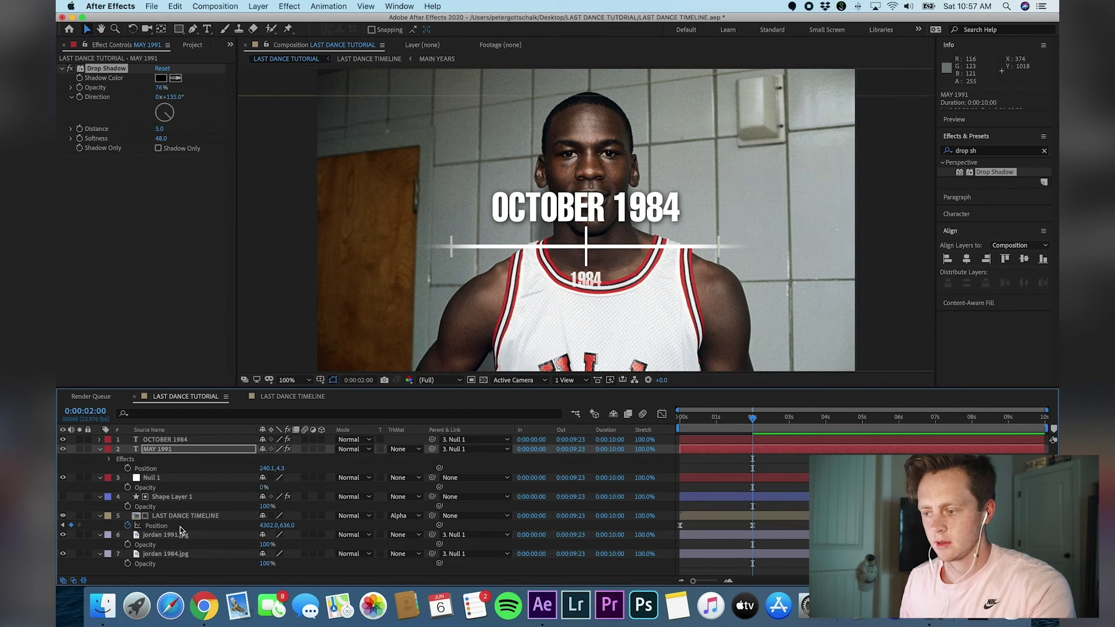
pyautogui.click(187, 520)
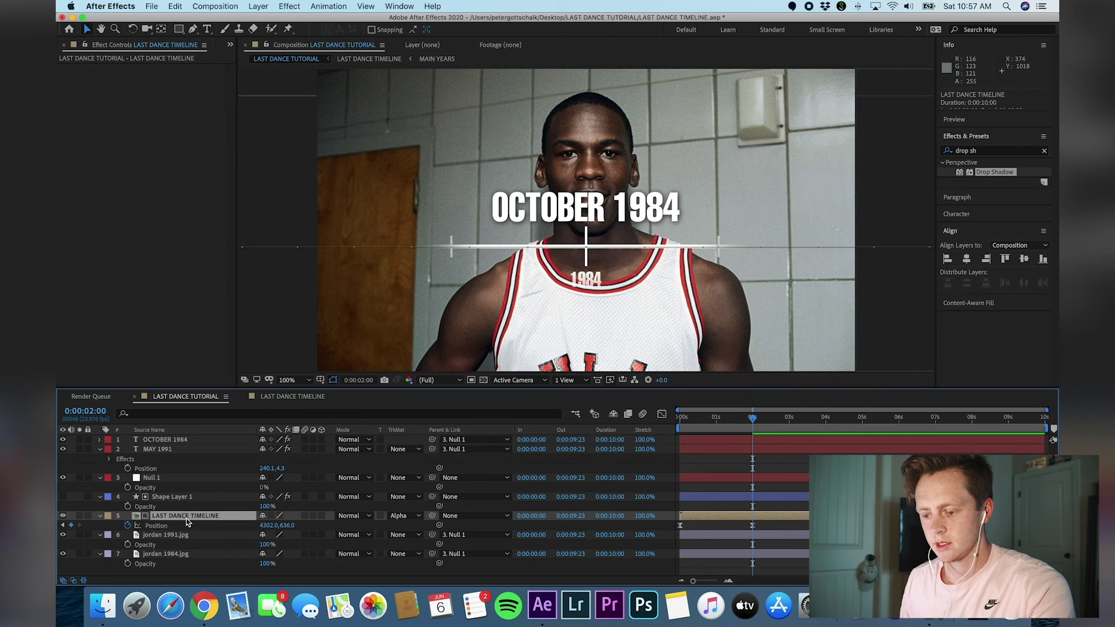
pyautogui.press('super+v')
pyautogui.moveTo(752, 421); pyautogui.dragTo(666, 430)
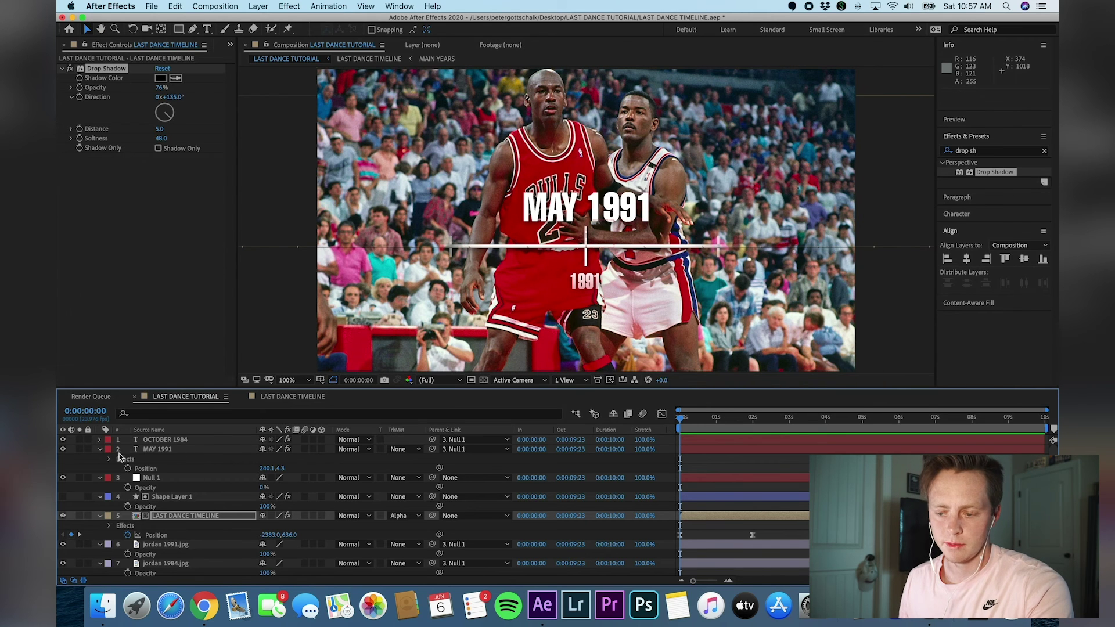
# - Collapse the expanded properties of all layers in the LAST DANCE TUTORIAL composition
pyautogui.click(100, 450)
pyautogui.click(99, 459)
pyautogui.click(100, 468)
pyautogui.click(99, 478)
pyautogui.click(99, 490)
pyautogui.click(100, 496)
# - Enable motion blur on all layers from OCTOBER 1984 to jordan 1984.jpg and preview the animation
pyautogui.click(193, 440)
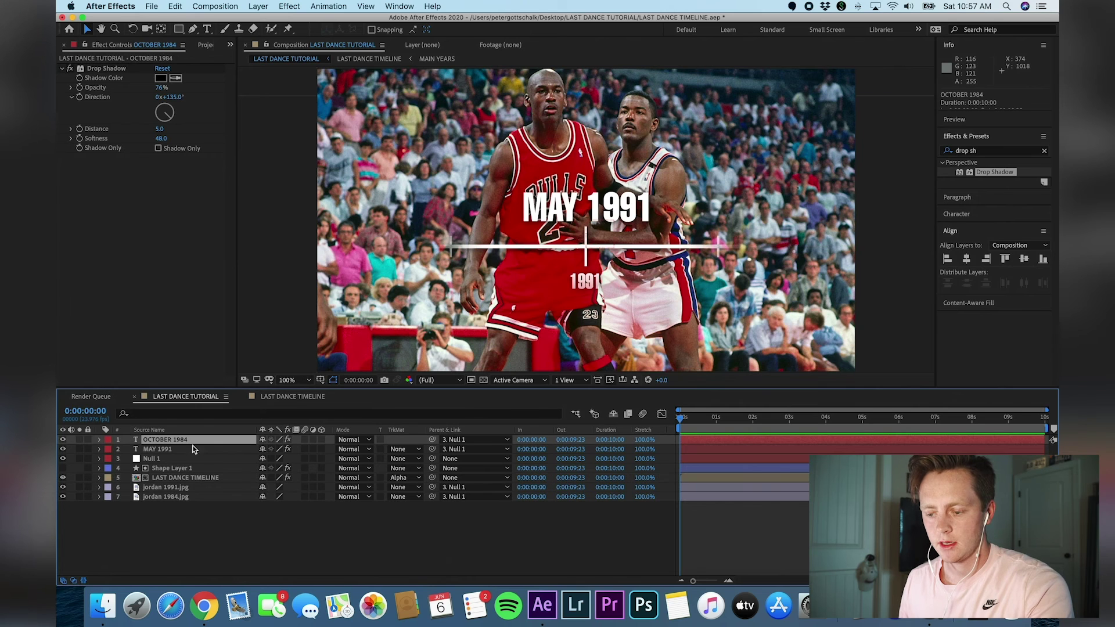
pyautogui.keyDown('shift'); pyautogui.click(187, 497); pyautogui.keyUp('shift')
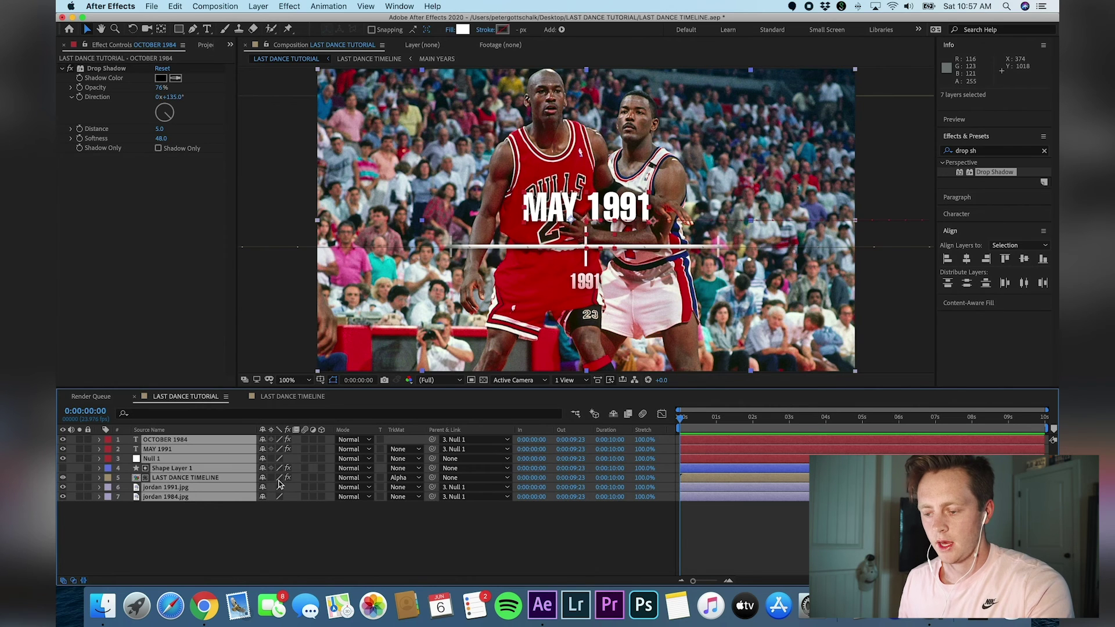
pyautogui.click(305, 436)
pyautogui.press('F2')
pyautogui.press('space')
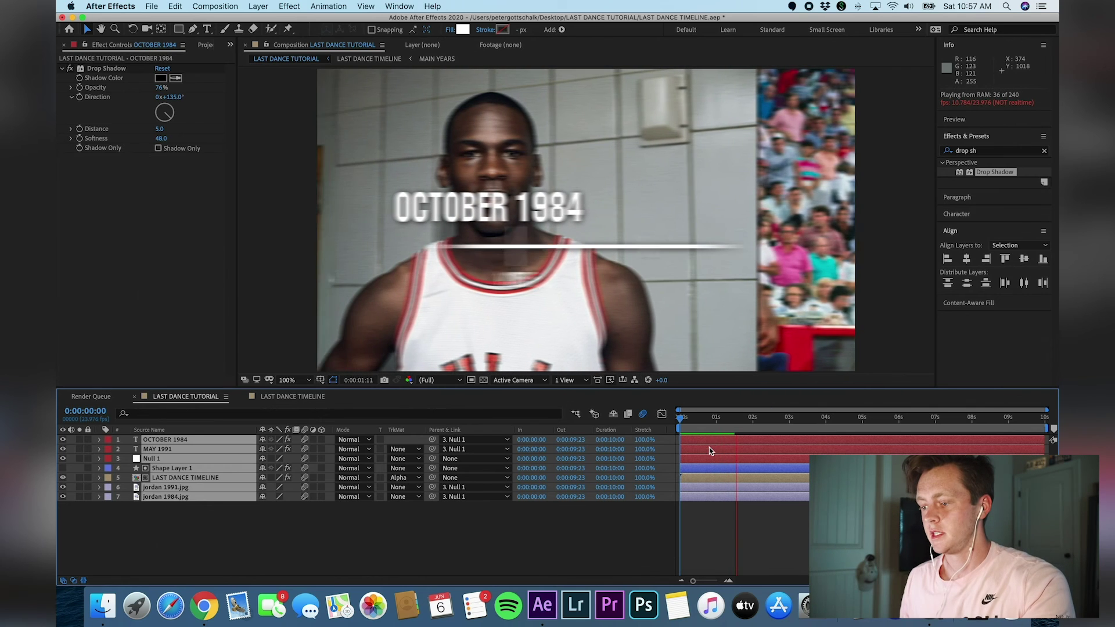
pyautogui.press('space')
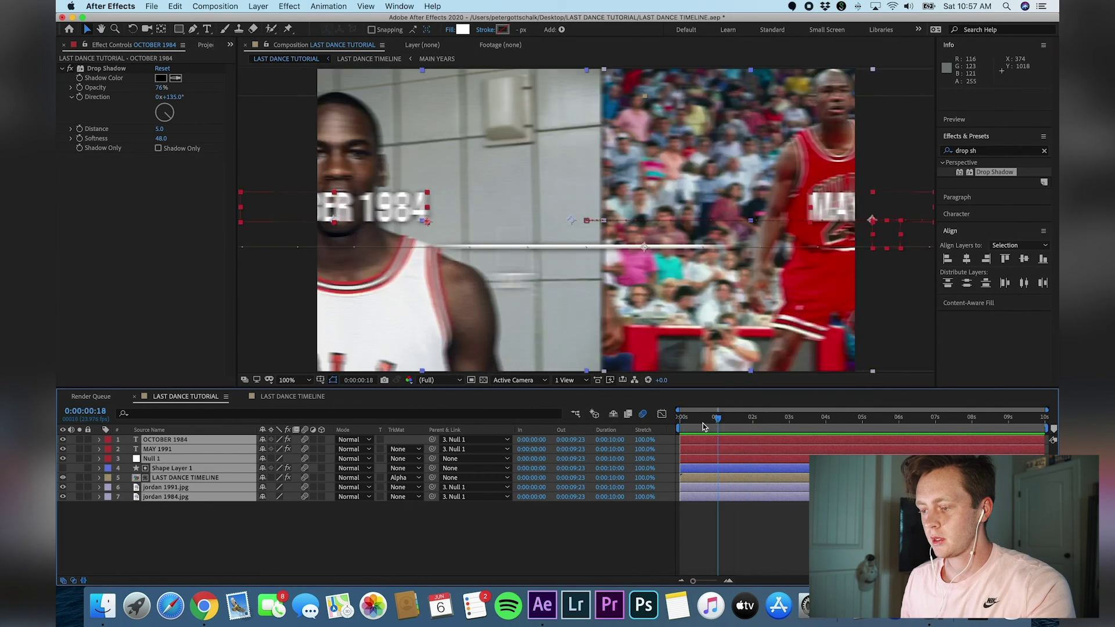
# - Turn off motion blur for the LAST DANCE TIMELINE layer only and preview the animation again from the start
pyautogui.press('space')
pyautogui.press('space')
pyautogui.press('super+a')
pyautogui.click(234, 524)
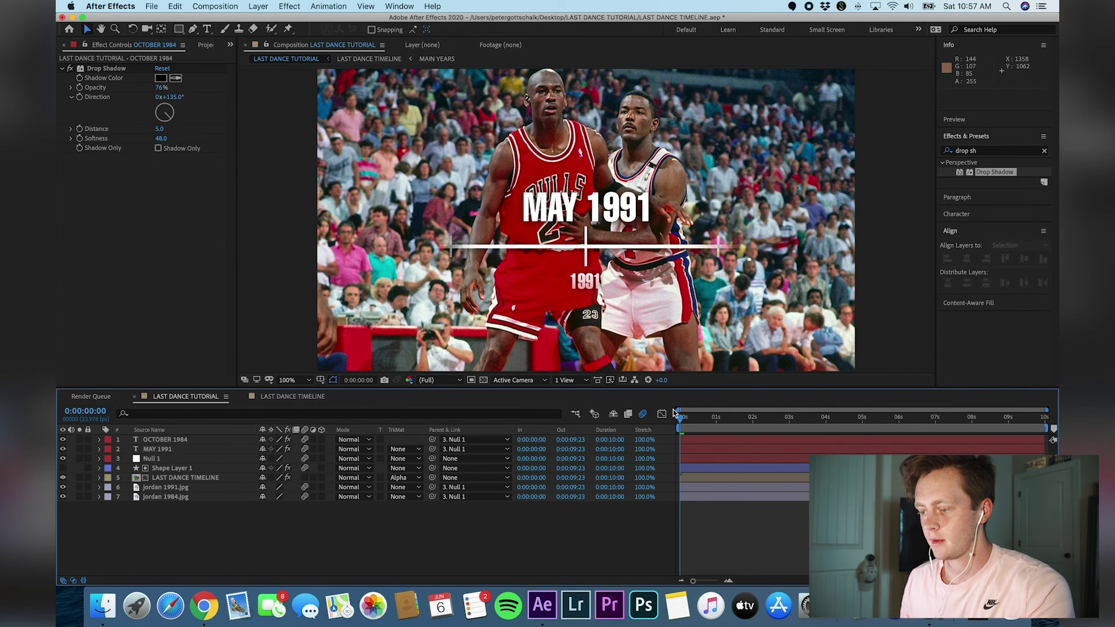
pyautogui.press('space')
pyautogui.press('space')
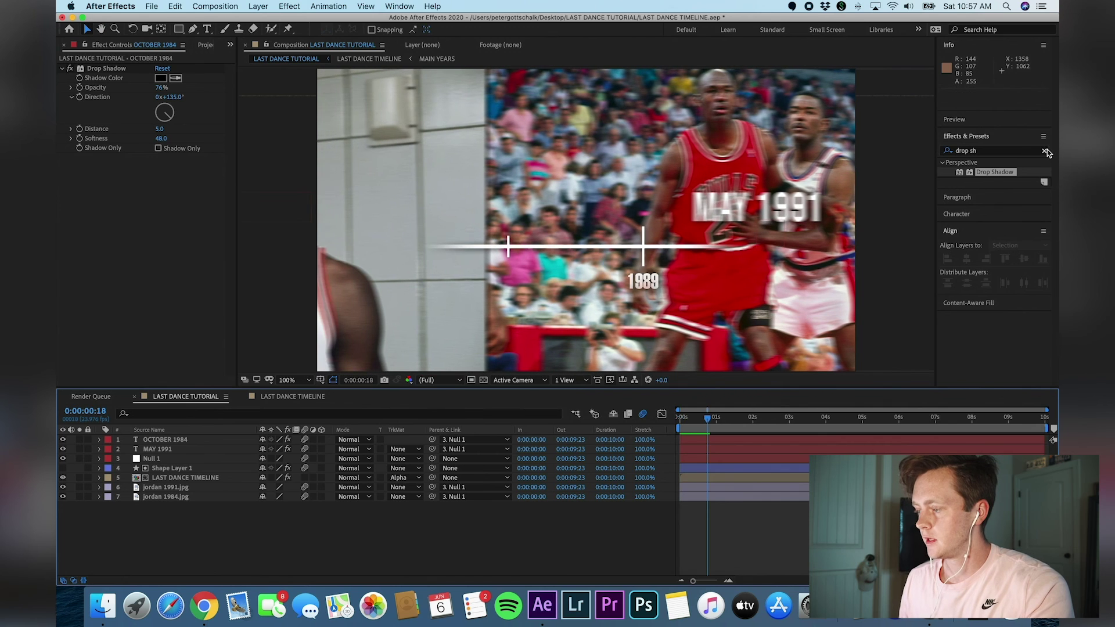
# - Find the Directional Blur effect and apply it to the LAST DANCE TIMELINE layer
pyautogui.click(1044, 150)
pyautogui.write('direct')
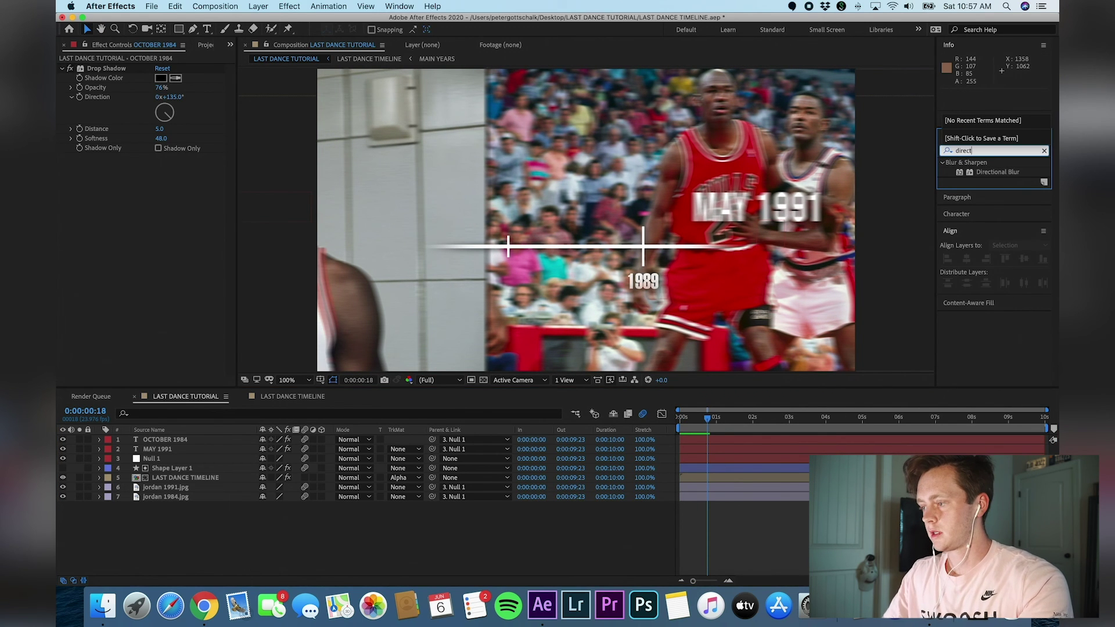
pyautogui.moveTo(1015, 177); pyautogui.dragTo(755, 480)
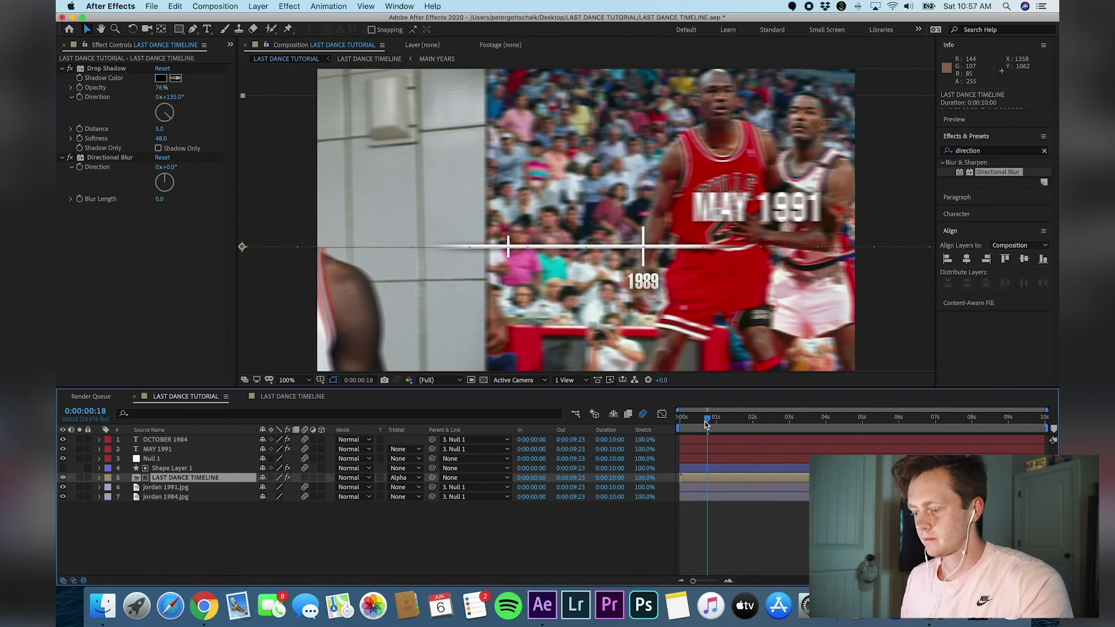
# - At 0 seconds, start keyframes for the Directional Blur's Direction and Blur Length and show only the layer's keyframed properties
pyautogui.moveTo(708, 418); pyautogui.dragTo(675, 421)
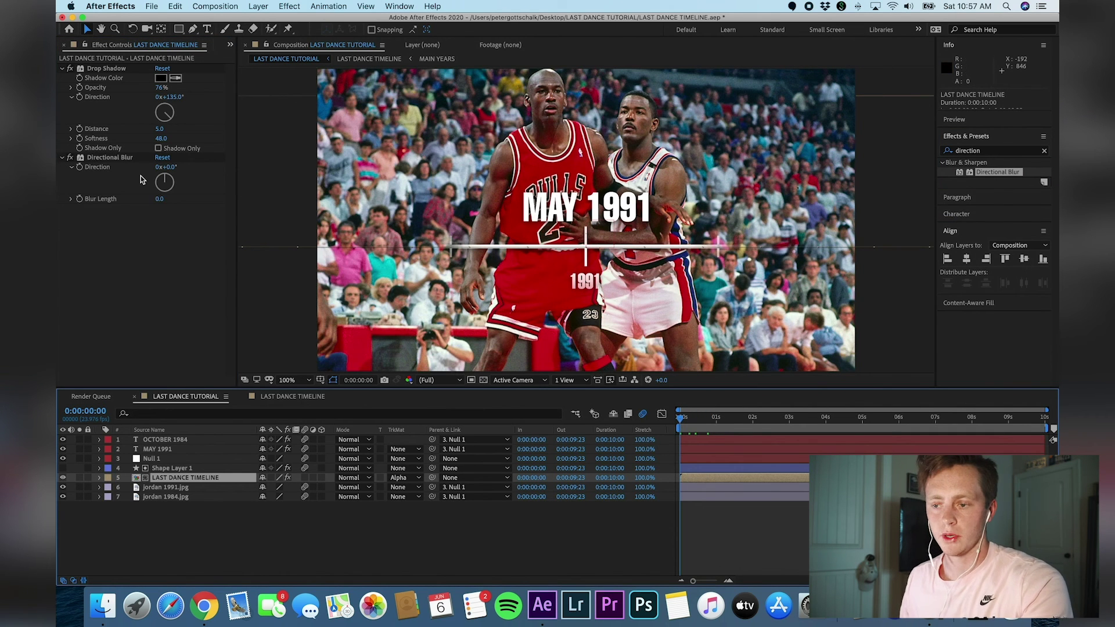
pyautogui.press('e')
pyautogui.click(121, 498)
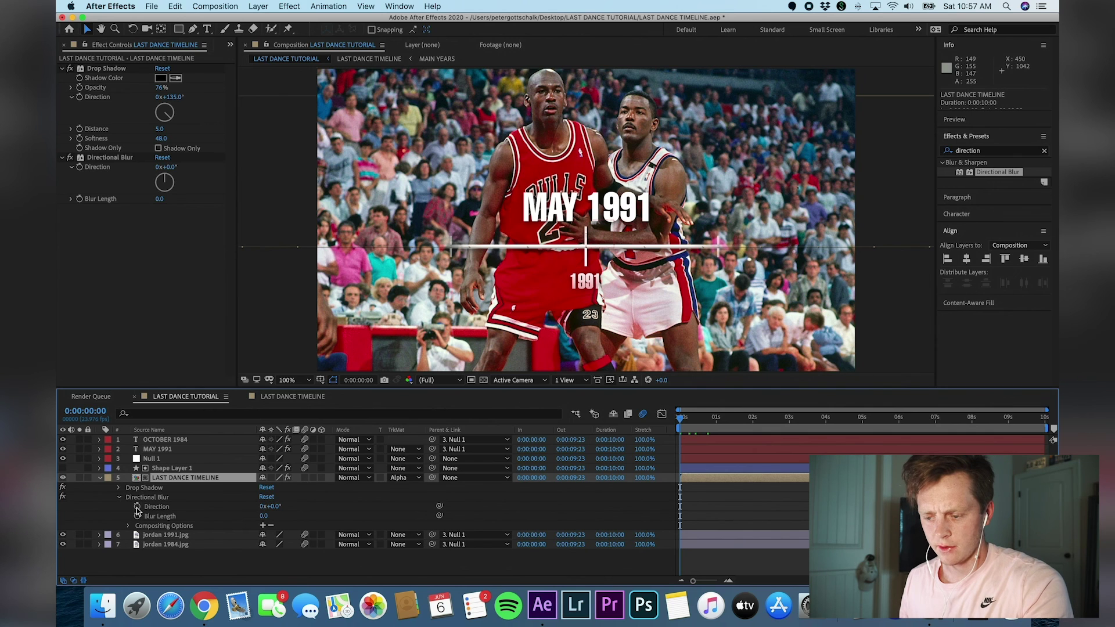
pyautogui.click(138, 507)
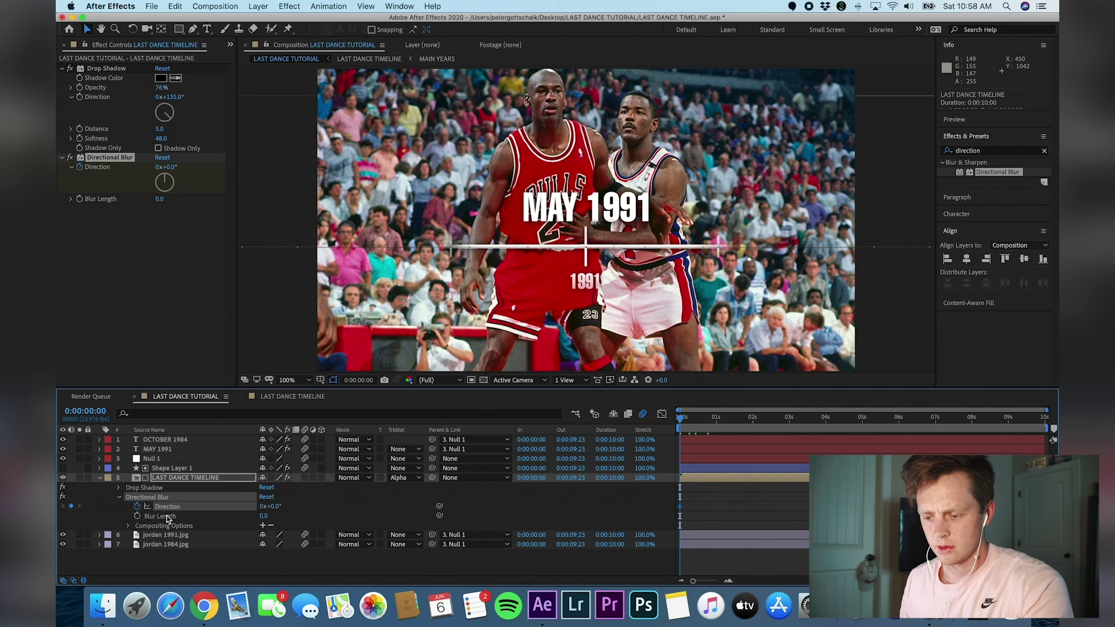
pyautogui.click(137, 516)
pyautogui.press('u')
# - Move the Blur Length keyframe to 1 second and set Blur Length to 8 and Direction to 90° there
pyautogui.click(717, 419)
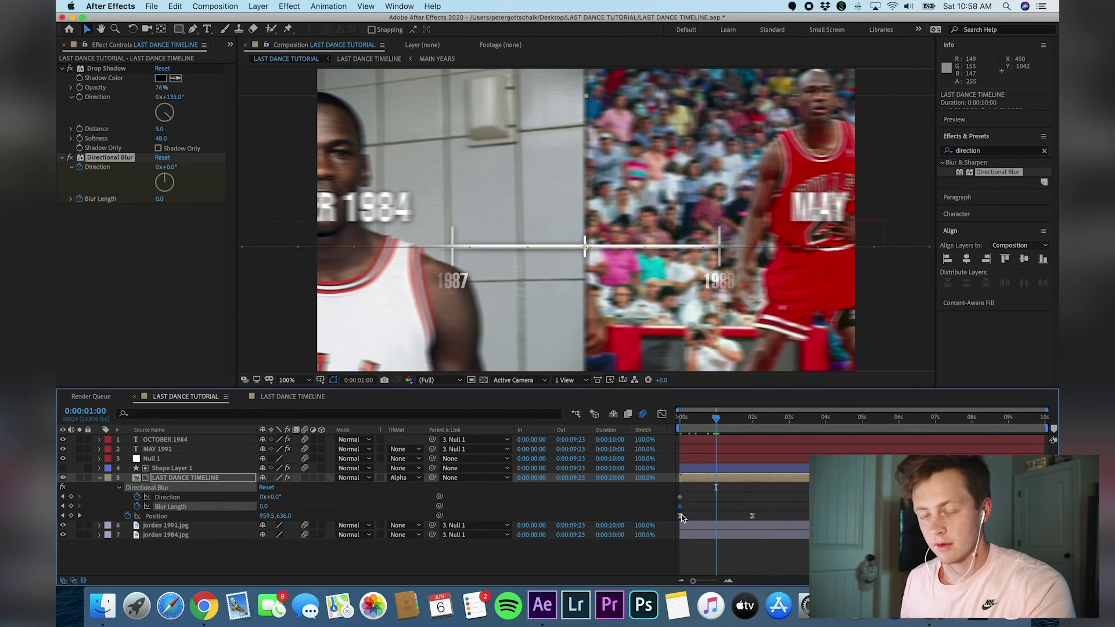
pyautogui.moveTo(682, 516)
pyautogui.moveTo(680, 507); pyautogui.dragTo(719, 508)
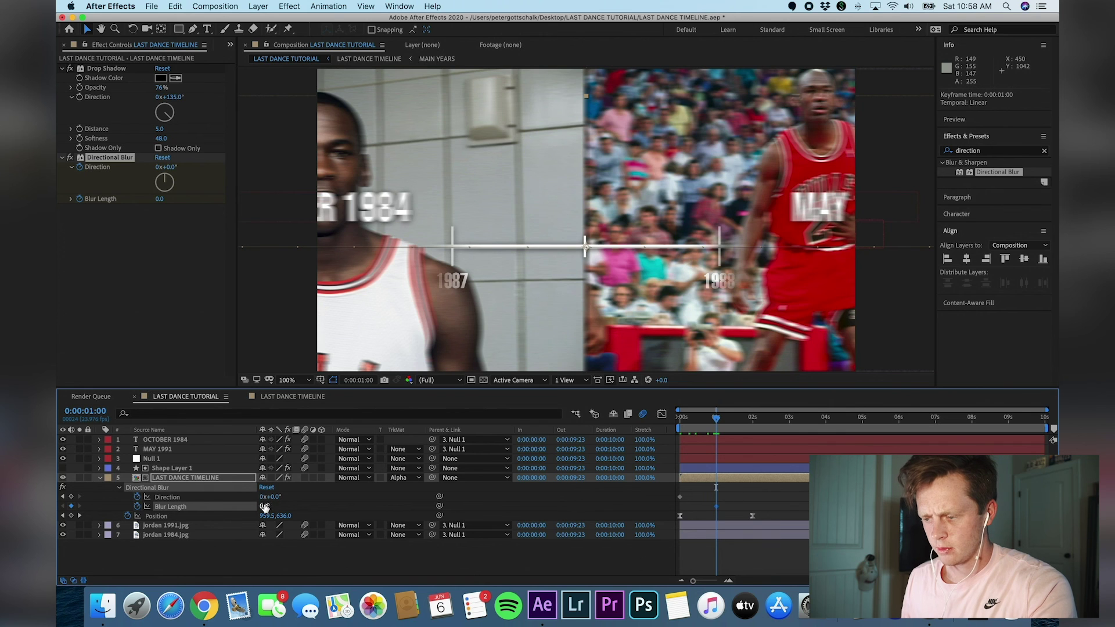
pyautogui.moveTo(278, 506); pyautogui.dragTo(327, 511)
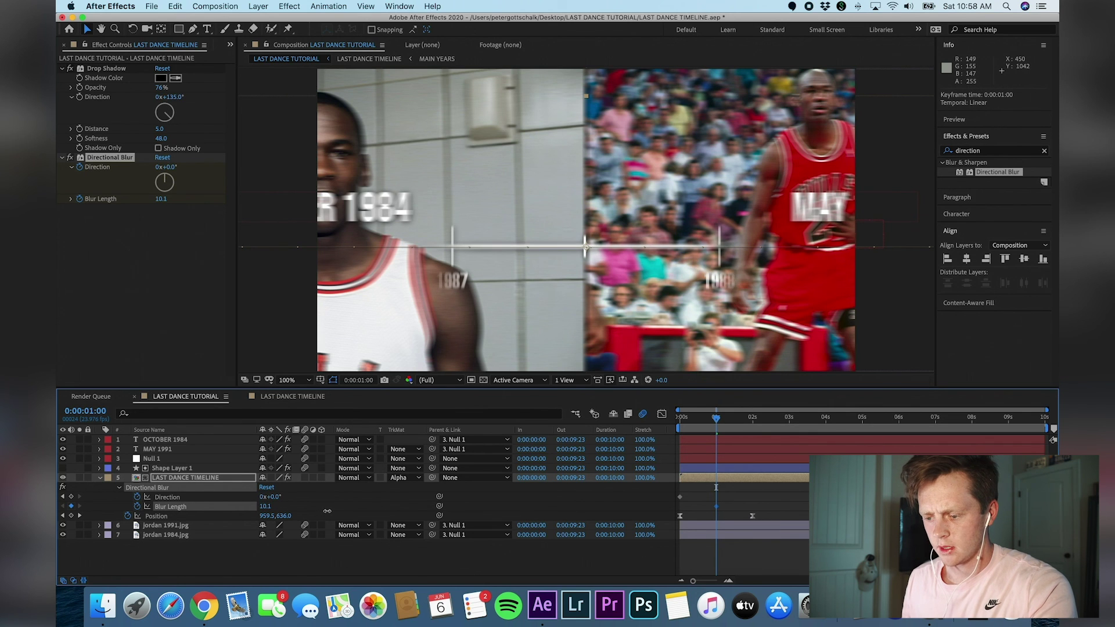
pyautogui.moveTo(276, 498); pyautogui.dragTo(285, 497)
pyautogui.click(275, 497)
pyautogui.write('90')
pyautogui.press('Return')
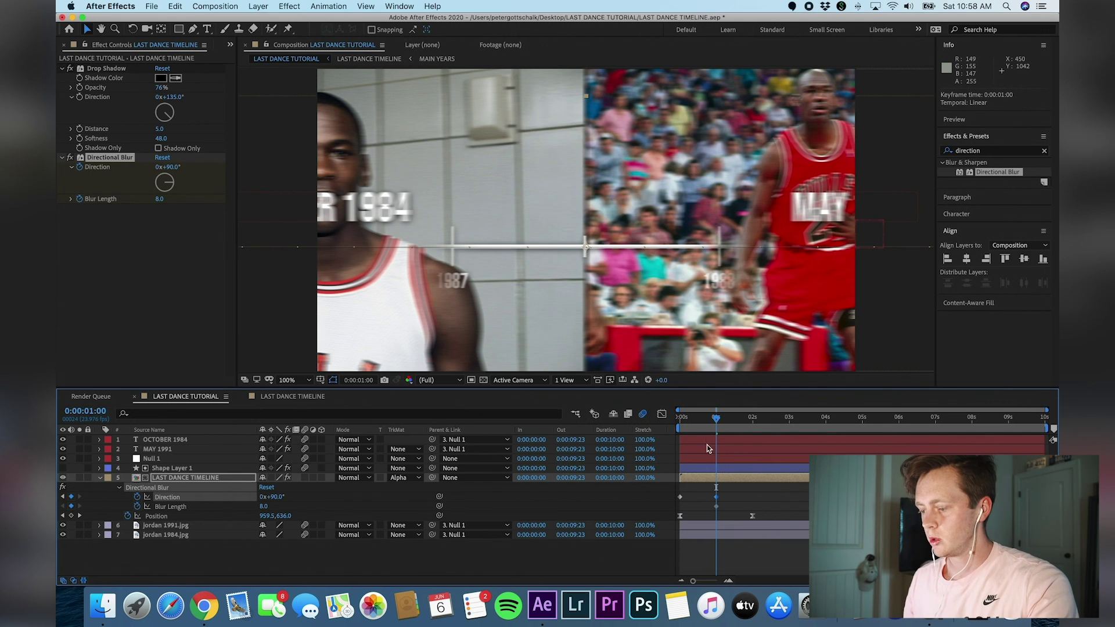
# - Set the Directional Blur's Blur Length to 0 at both 0 seconds and 2 seconds
pyautogui.moveTo(717, 421); pyautogui.dragTo(679, 418)
pyautogui.click(265, 506)
pyautogui.write('0')
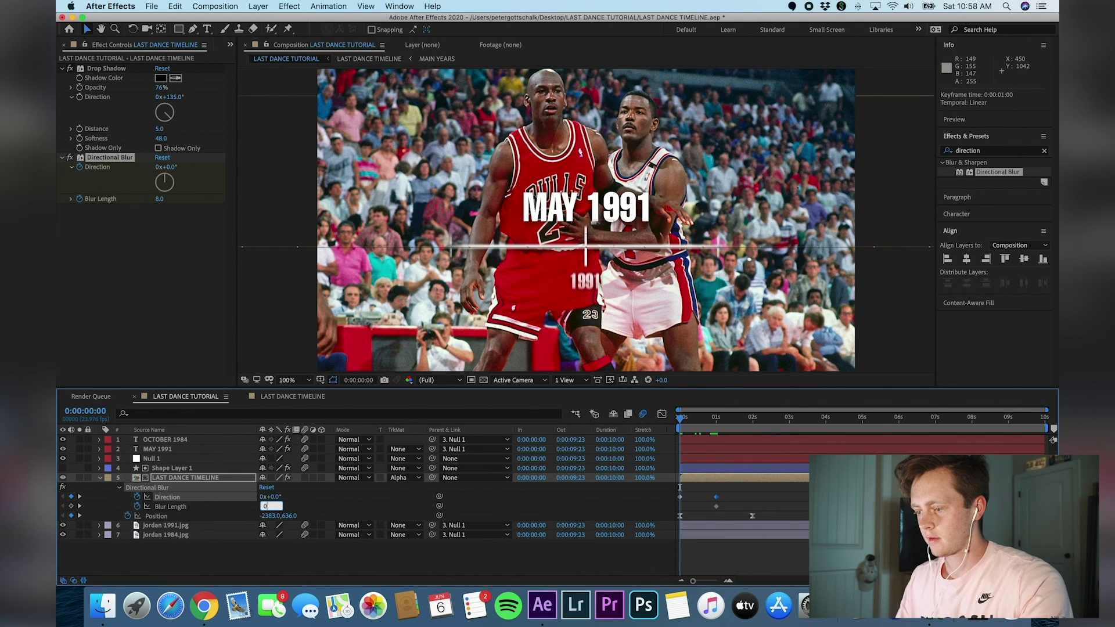
pyautogui.press('Return')
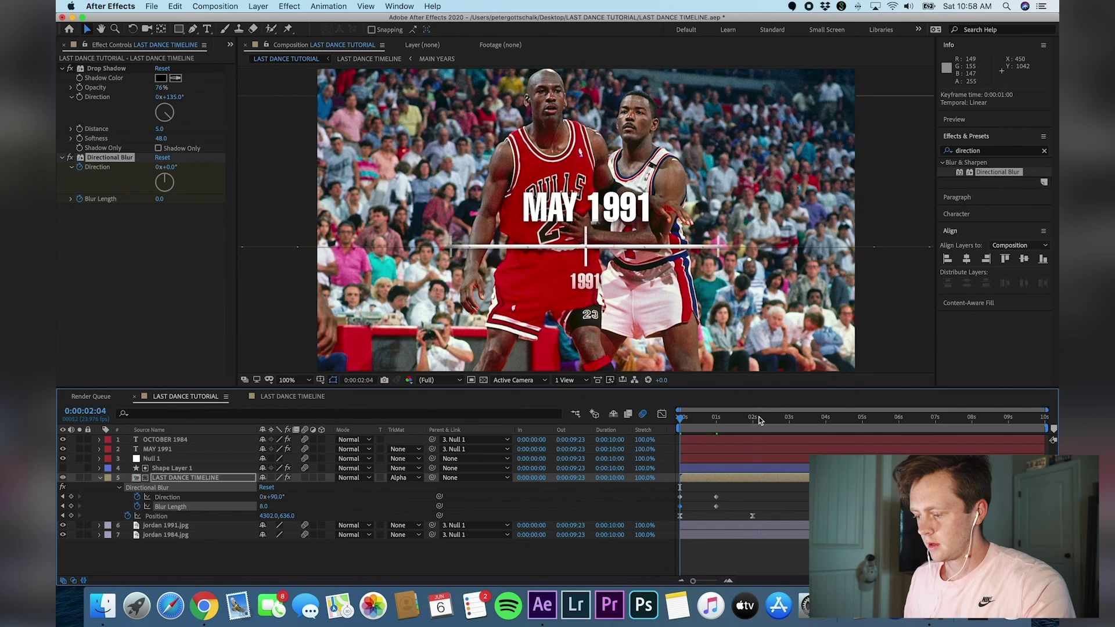
pyautogui.moveTo(760, 419); pyautogui.dragTo(754, 424)
pyautogui.click(265, 507)
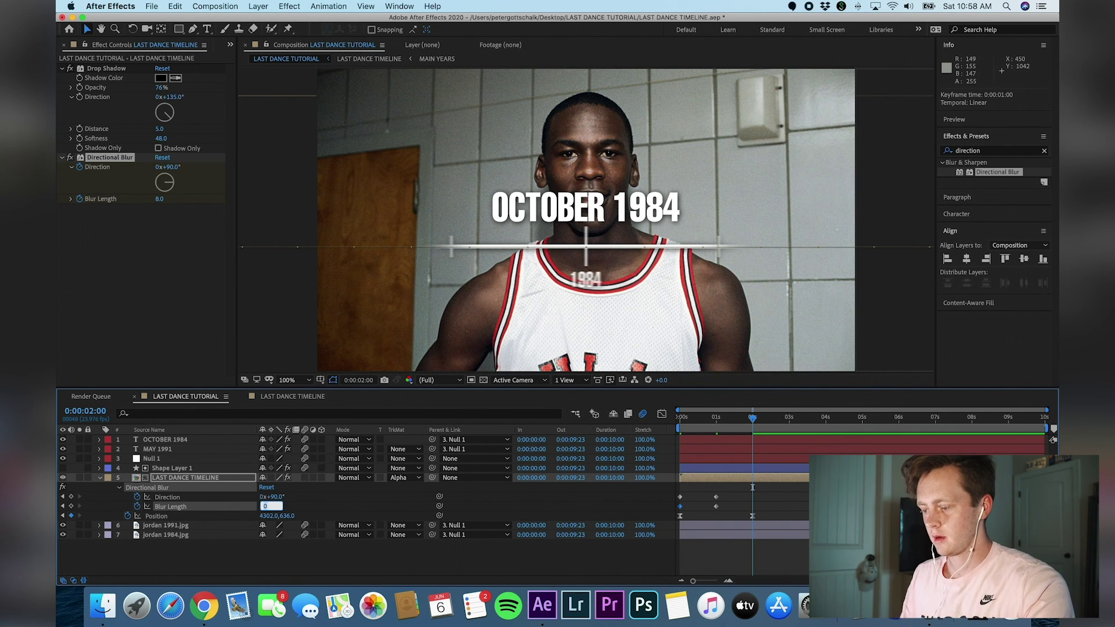
pyautogui.write('0')
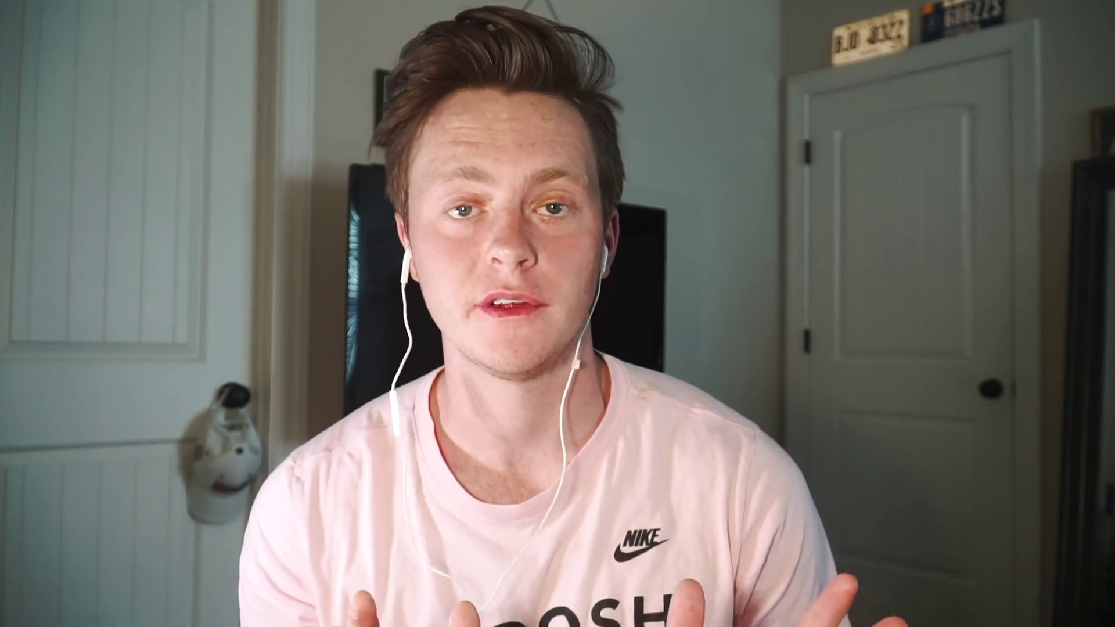